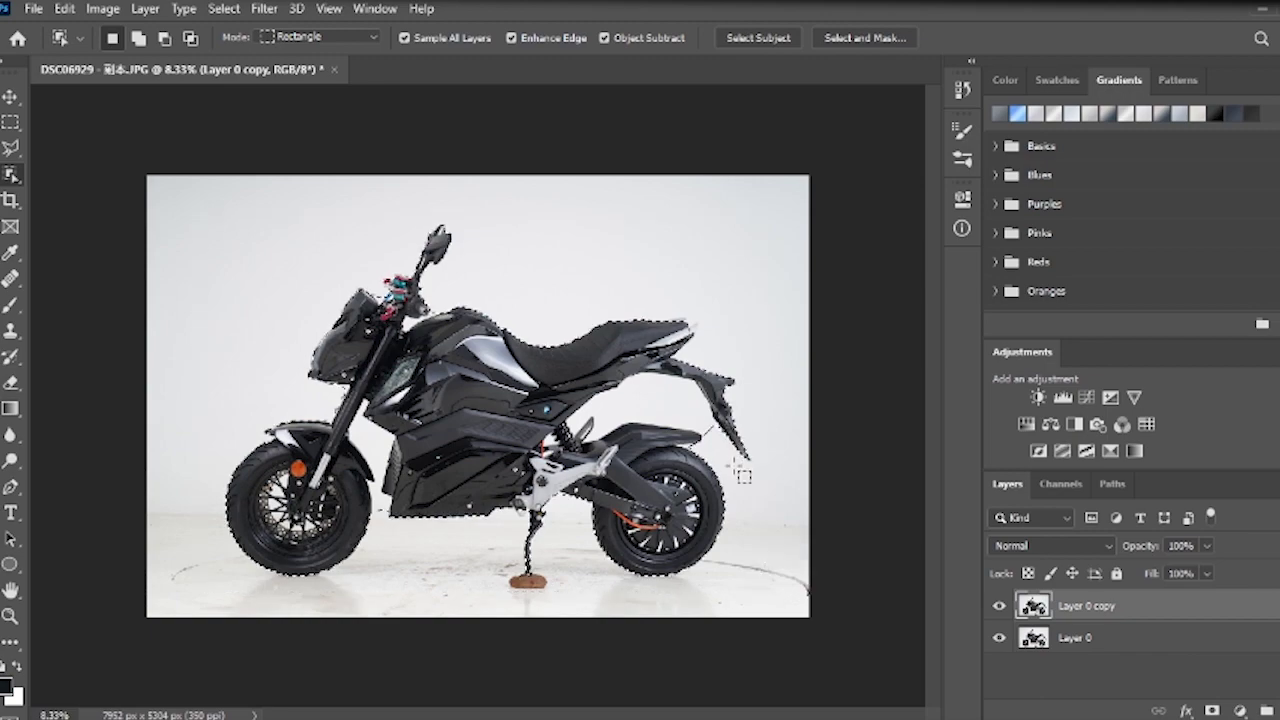
Switch to the Quick Selection tool and refine the motorcycle selection along the edges of the rear-view mirror.
{"action": "scroll", "coordinate": [412, 316], "scroll_direction": "up", "scroll_amount": 2}
{"action": "scroll", "coordinate": [412, 316], "scroll_direction": "up", "scroll_amount": 2}
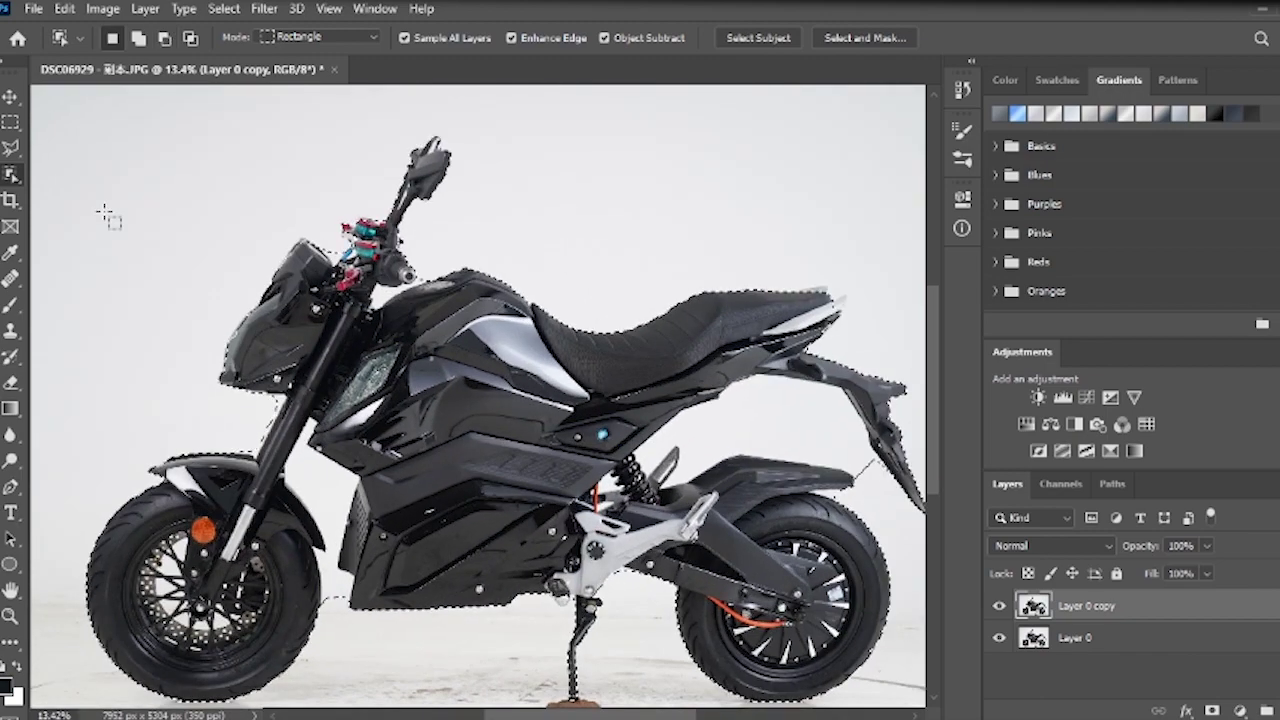
{"action": "right_click", "coordinate": [12, 175]}
{"action": "left_click", "coordinate": [112, 195]}
{"action": "scroll", "coordinate": [428, 135], "scroll_direction": "up", "scroll_amount": 8}
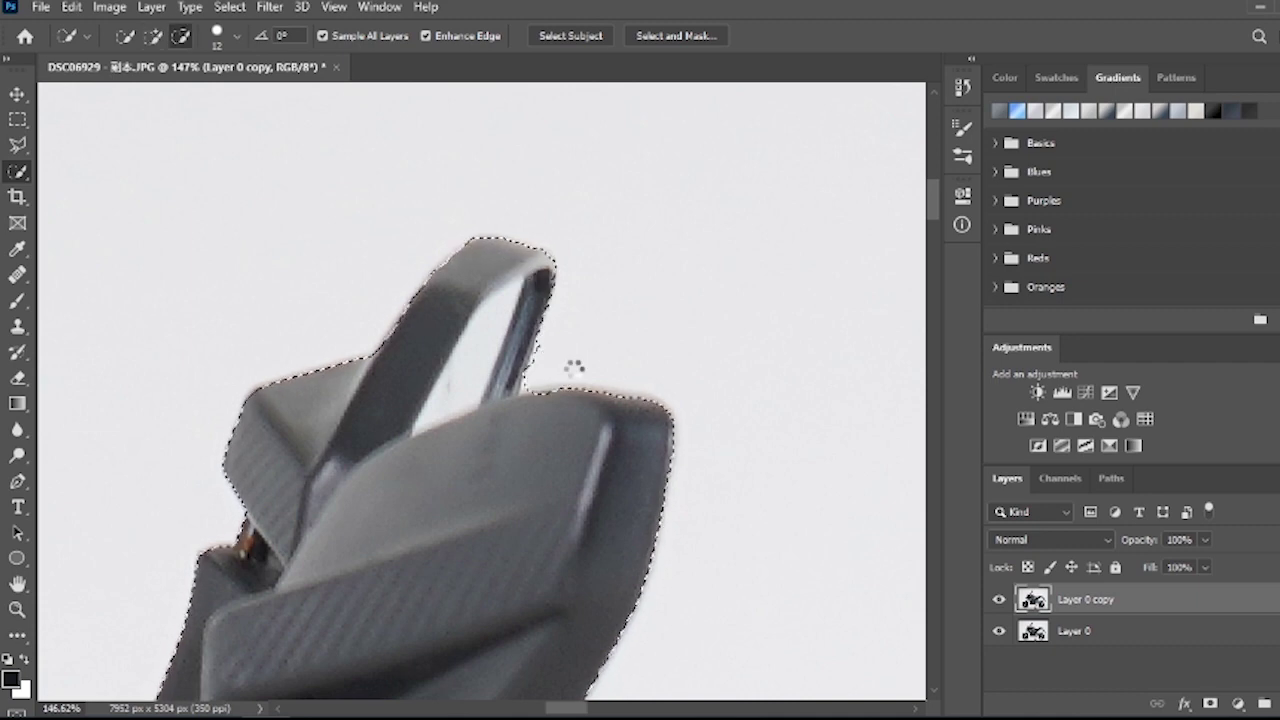
{"action": "scroll", "coordinate": [271, 486], "scroll_direction": "up", "scroll_amount": 6}
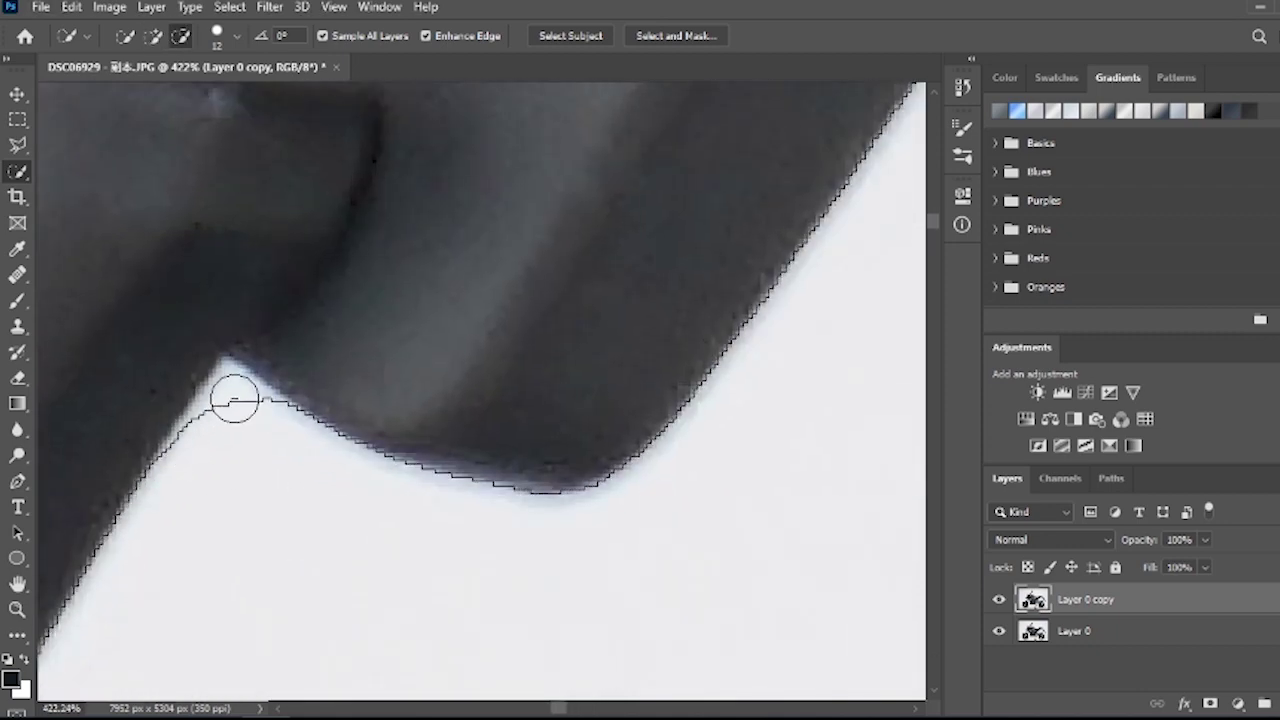
{"action": "scroll", "coordinate": [233, 389], "scroll_direction": "down", "scroll_amount": 5}
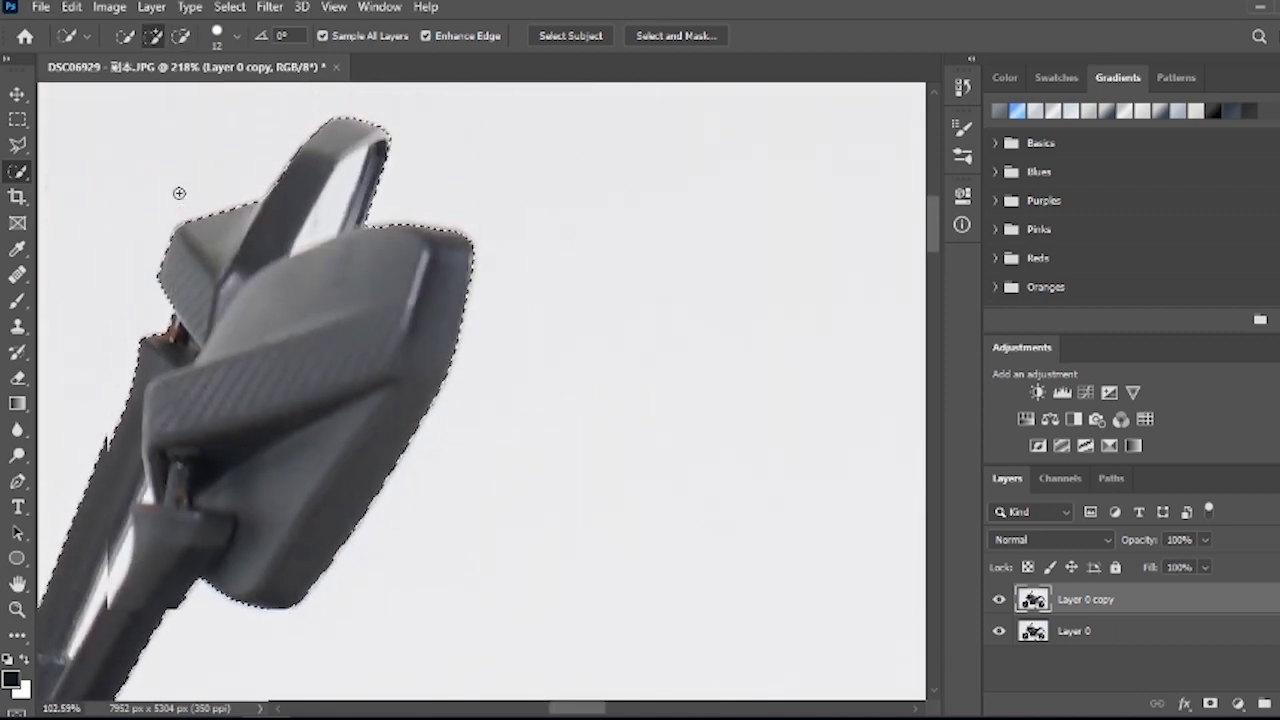
Subtract the white background above the red switch and in the mirror stem's joint gap from the selection.
{"action": "scroll", "coordinate": [231, 587], "scroll_direction": "down", "scroll_amount": 3}
{"action": "left_click_drag", "start_coordinate": [562, 709], "coordinate": [525, 709]}
{"action": "scroll", "coordinate": [509, 587], "scroll_direction": "down", "scroll_amount": 2}
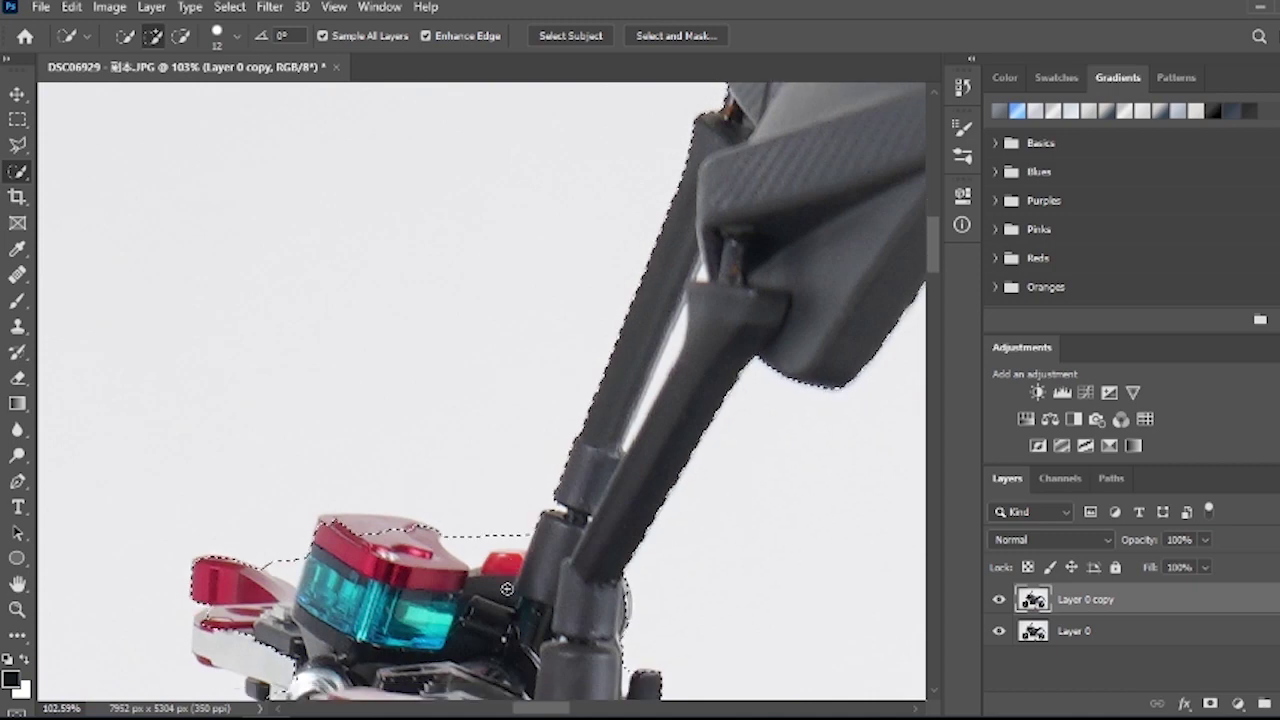
{"action": "scroll", "coordinate": [516, 466], "scroll_direction": "up", "scroll_amount": 6}
{"action": "scroll", "coordinate": [516, 466], "scroll_direction": "up", "scroll_amount": 4}
{"action": "left_click_drag", "start_coordinate": [536, 404], "coordinate": [507, 424]}
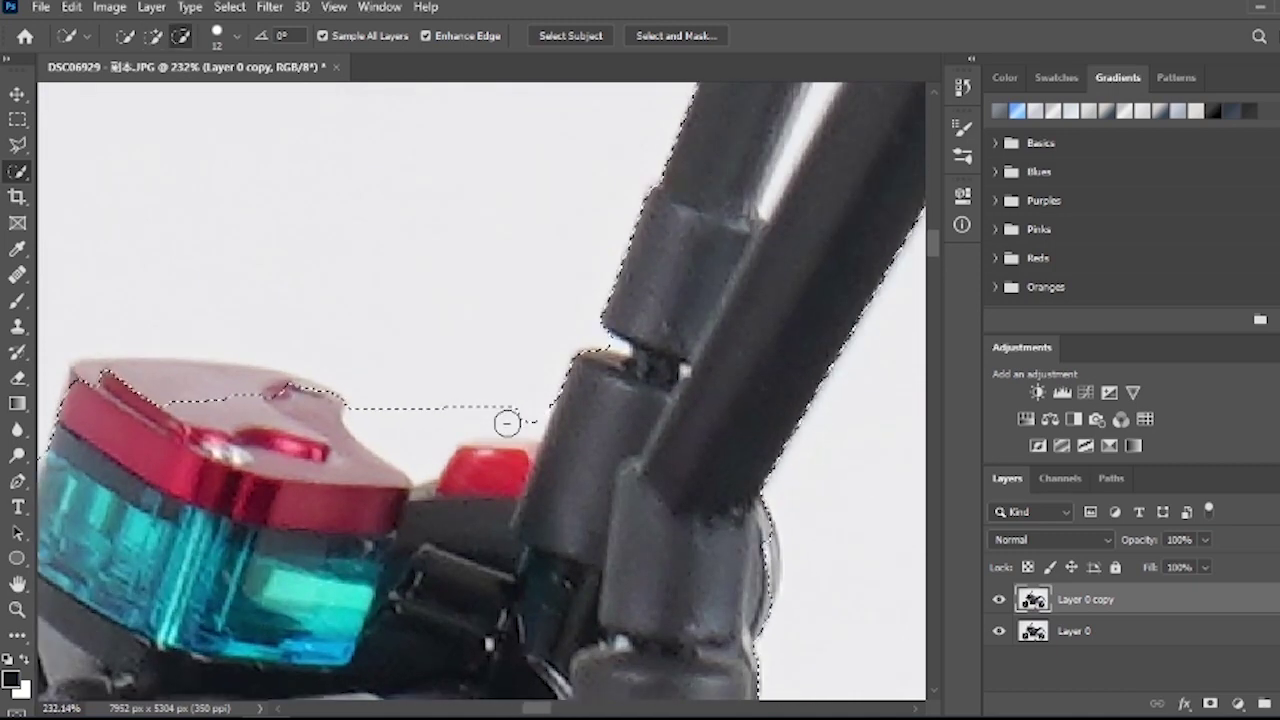
{"action": "scroll", "coordinate": [623, 366], "scroll_direction": "up", "scroll_amount": 5}
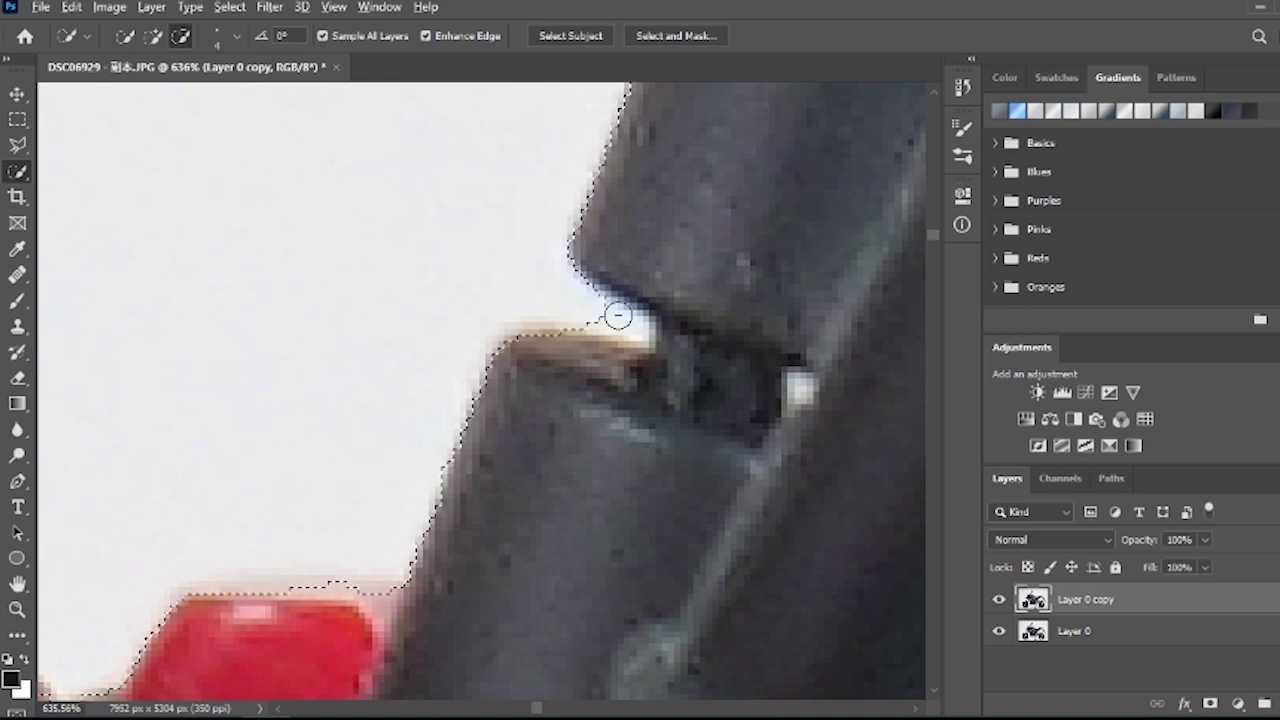
{"action": "scroll", "coordinate": [292, 498], "scroll_direction": "down", "scroll_amount": 5}
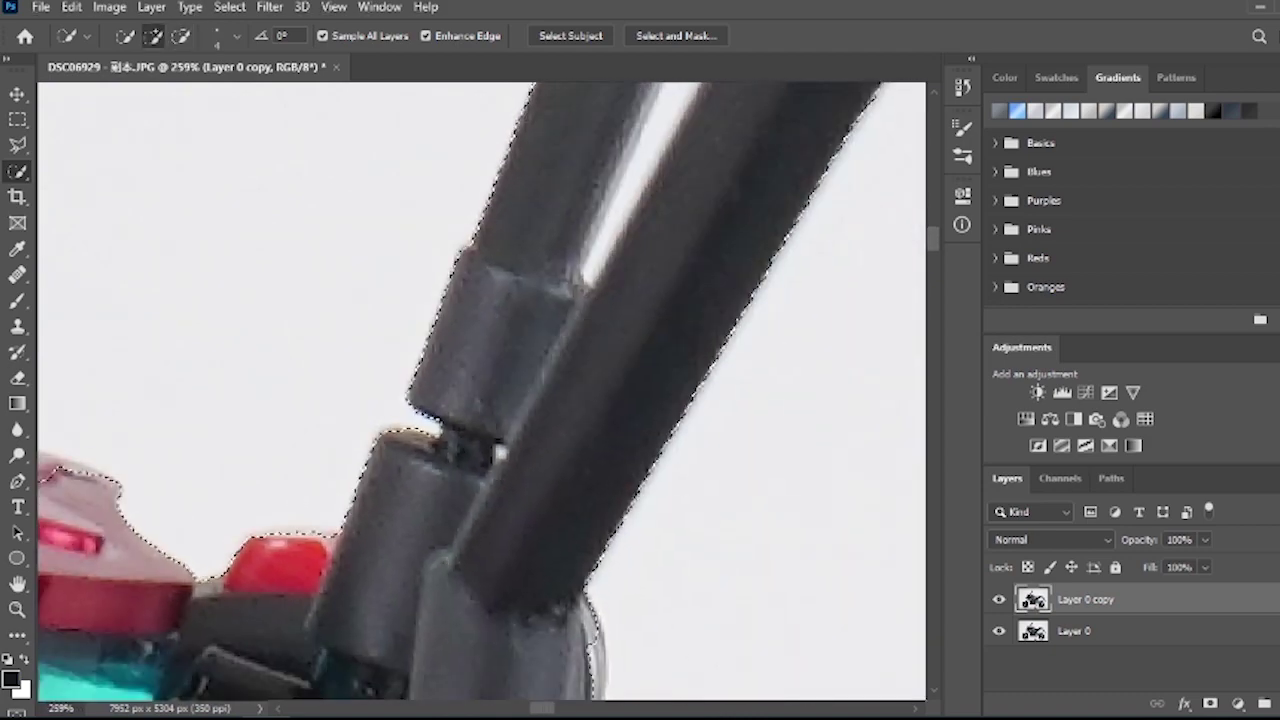
Add the pale pink top face of the red-and-teal handlebar reservoir to the selection, with brush size 14.
{"action": "mouse_move", "coordinate": [537, 709]}
{"action": "left_mouse_down"}
{"action": "mouse_move", "coordinate": [509, 710]}
{"action": "mouse_move", "coordinate": [527, 714]}
{"action": "left_mouse_up"}
{"action": "scroll", "coordinate": [306, 457], "scroll_direction": "up", "scroll_amount": 3}
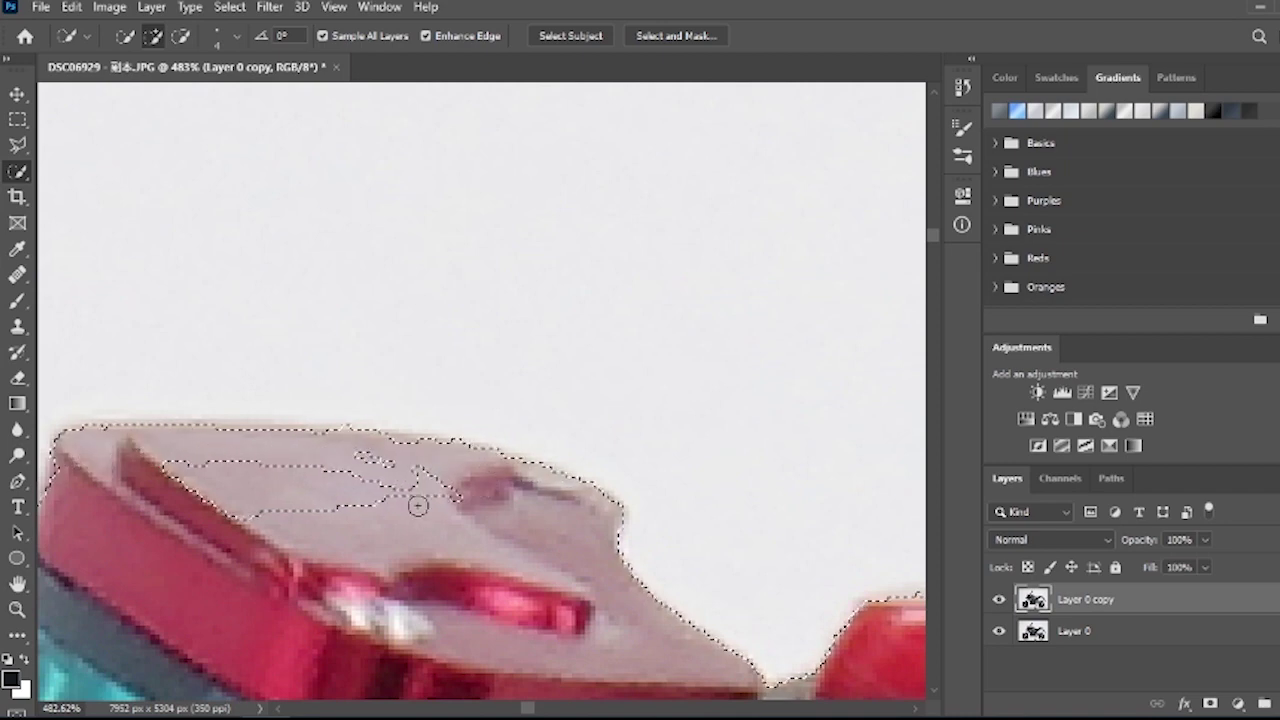
{"action": "left_click_drag", "start_coordinate": [480, 521], "coordinate": [514, 543]}
{"action": "left_click_drag", "start_coordinate": [434, 496], "coordinate": [353, 494]}
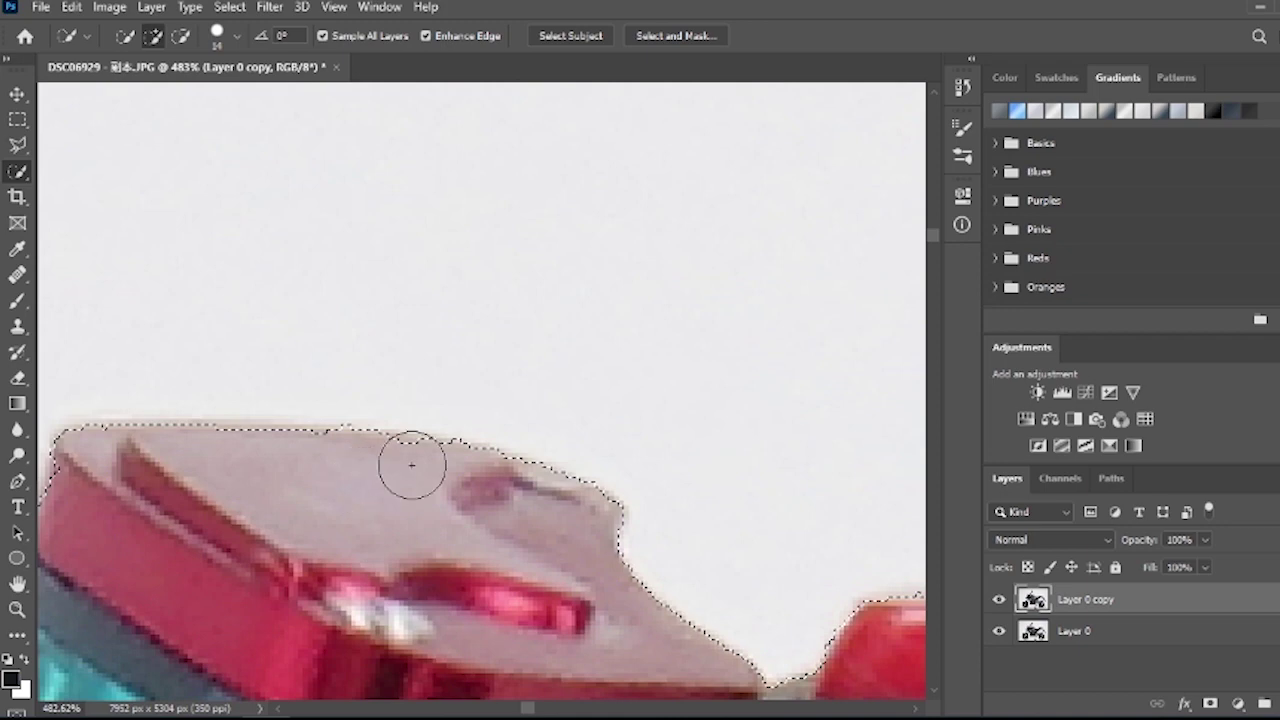
{"action": "scroll", "coordinate": [320, 523], "scroll_direction": "down", "scroll_amount": 3}
{"action": "scroll", "coordinate": [185, 508], "scroll_direction": "up", "scroll_amount": 3}
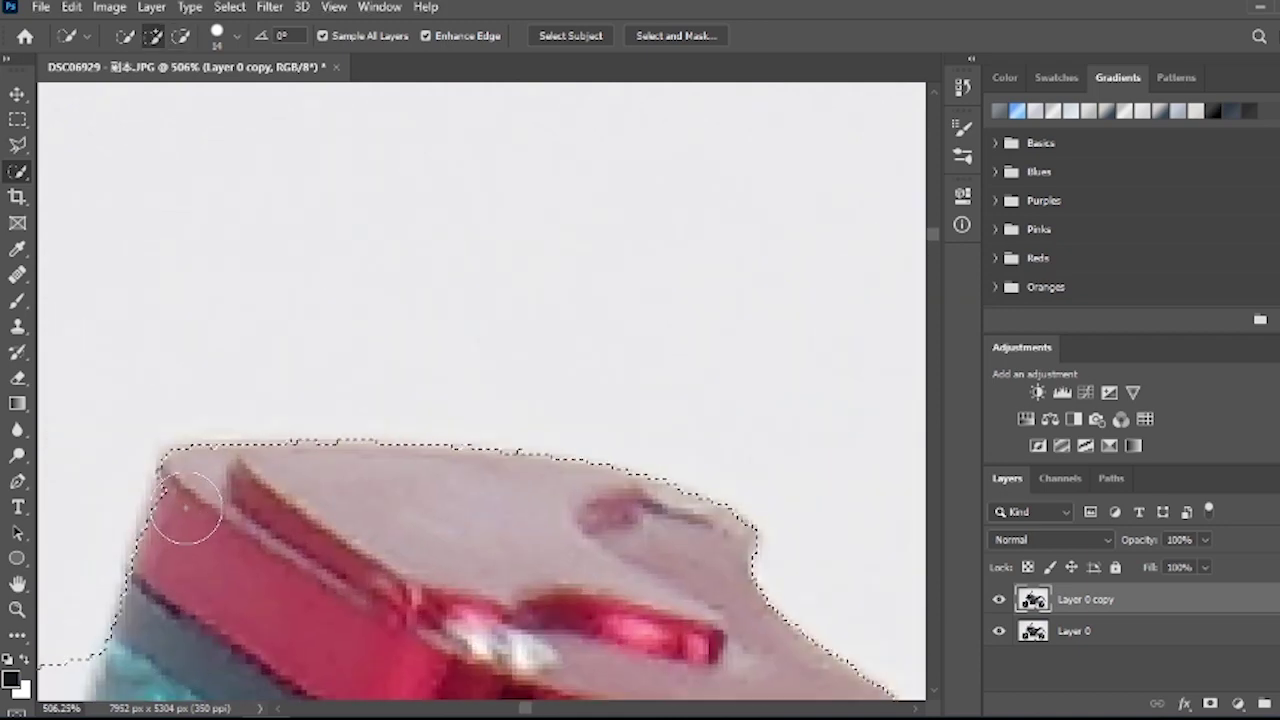
Subtract the background between the teal reservoir and the red lever end, following the lever's sloping edge.
{"action": "scroll", "coordinate": [235, 590], "scroll_direction": "down", "scroll_amount": 3}
{"action": "scroll", "coordinate": [280, 463], "scroll_direction": "up", "scroll_amount": 3}
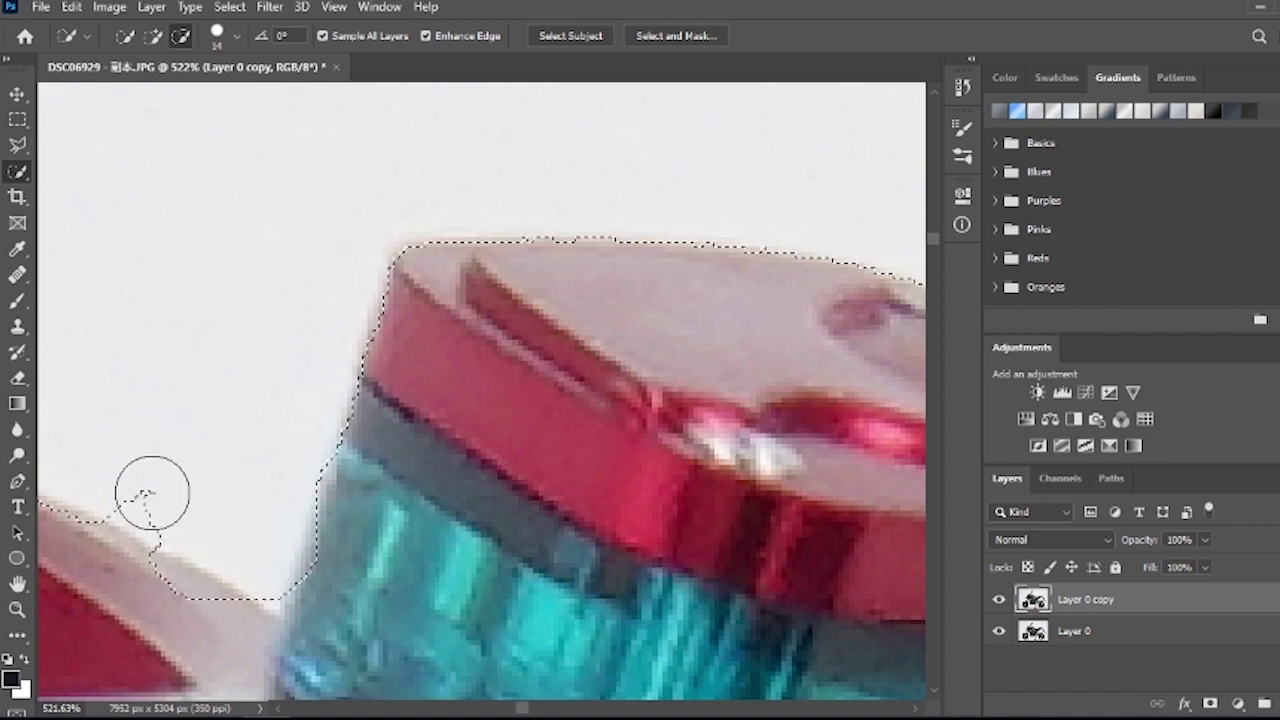
{"action": "scroll", "coordinate": [186, 506], "scroll_direction": "down", "scroll_amount": 3}
{"action": "scroll", "coordinate": [220, 497], "scroll_direction": "up", "scroll_amount": 4}
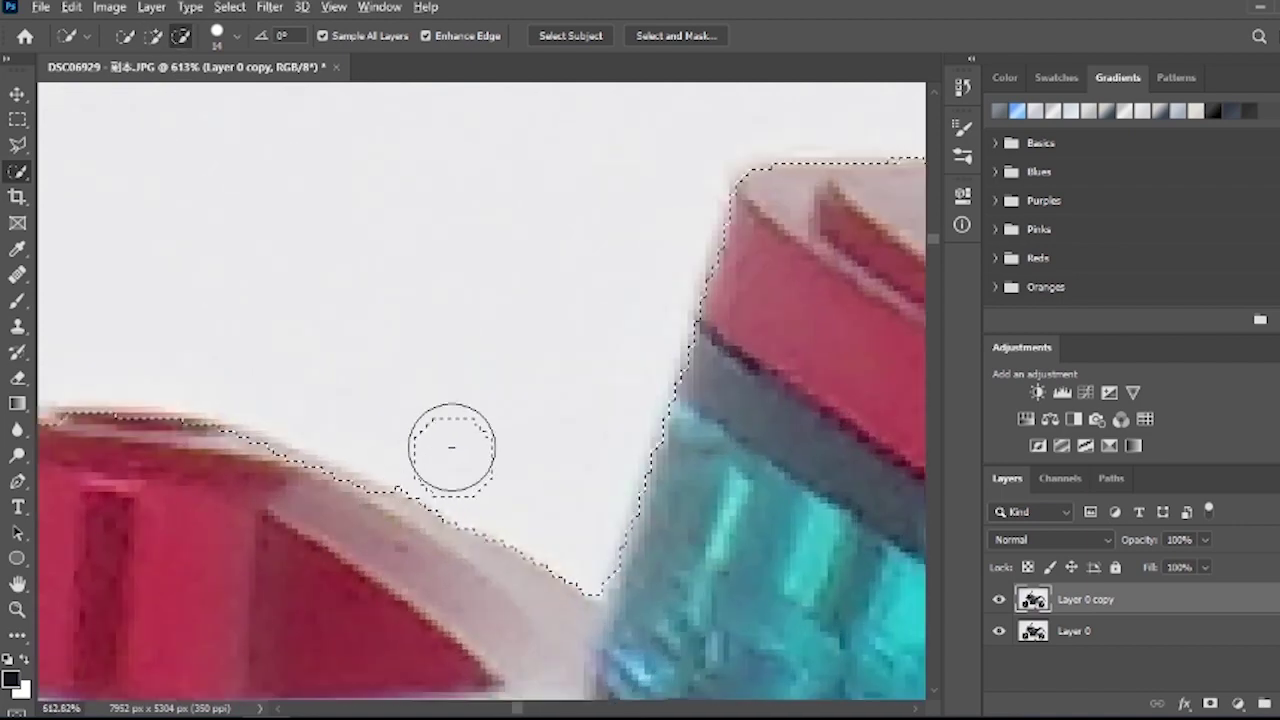
{"action": "left_click", "coordinate": [452, 447], "text": "alt"}
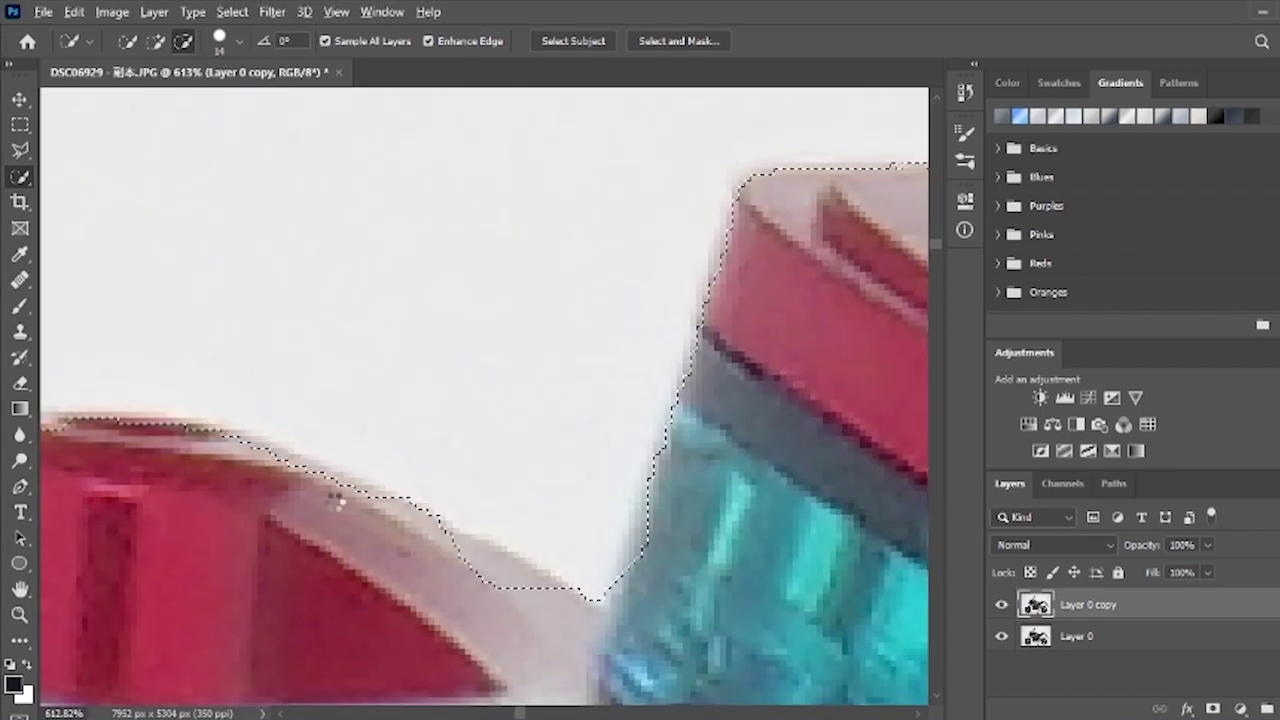
{"action": "left_click", "coordinate": [341, 496]}
Add the red lever end and the white lever body beneath it to the selection.
{"action": "scroll", "coordinate": [361, 460], "scroll_direction": "left", "scroll_amount": 3}
{"action": "scroll", "coordinate": [528, 590], "scroll_direction": "down", "scroll_amount": 3}
{"action": "scroll", "coordinate": [530, 594], "scroll_direction": "down", "scroll_amount": 2}
{"action": "left_click_drag", "start_coordinate": [440, 500], "coordinate": [382, 520]}
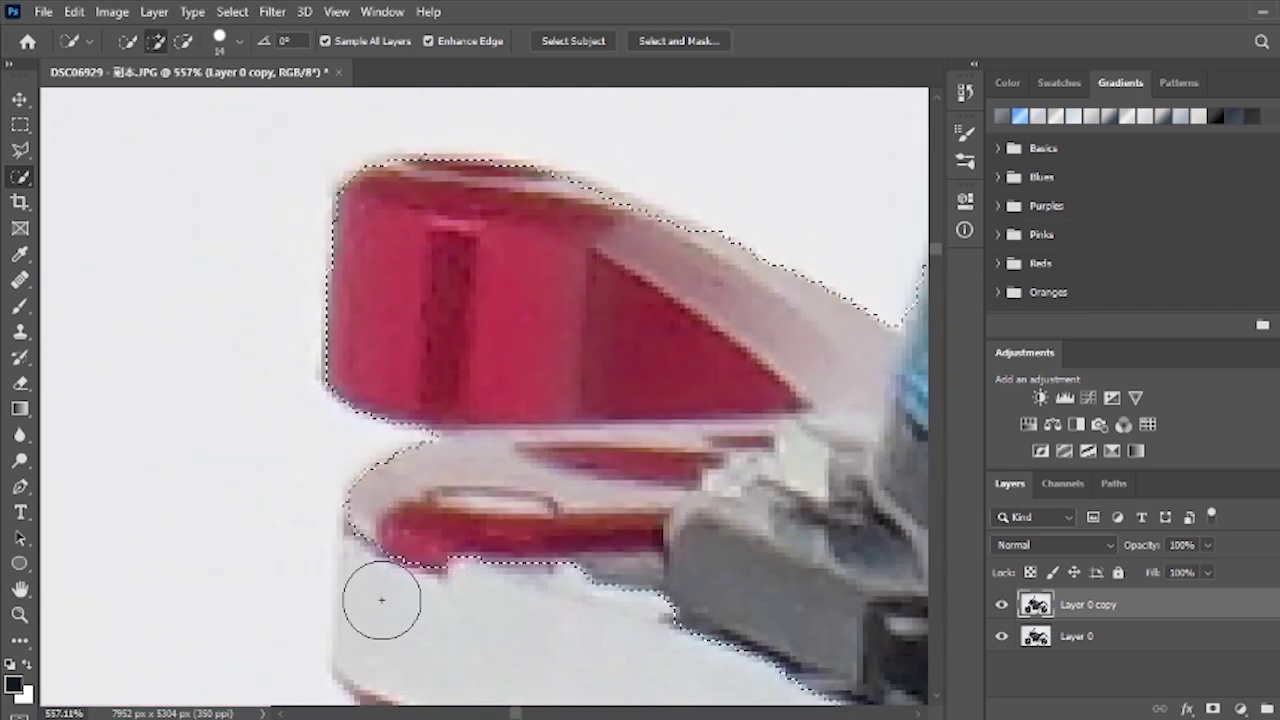
{"action": "scroll", "coordinate": [378, 500], "scroll_direction": "down", "scroll_amount": 2}
{"action": "mouse_move", "coordinate": [374, 446]}
{"action": "left_mouse_down"}
{"action": "mouse_move", "coordinate": [376, 526]}
{"action": "mouse_move", "coordinate": [396, 591]}
{"action": "mouse_move", "coordinate": [461, 626]}
{"action": "mouse_move", "coordinate": [522, 497]}
{"action": "mouse_move", "coordinate": [640, 531]}
{"action": "left_mouse_up"}
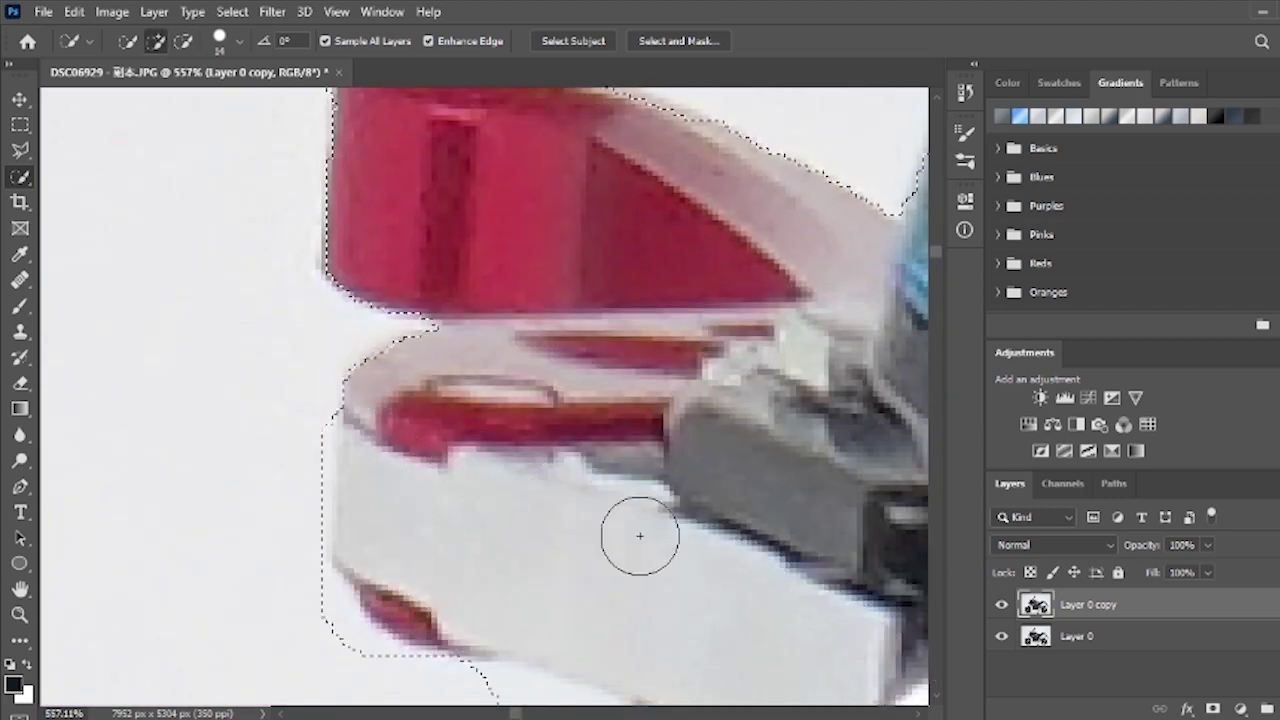
{"action": "scroll", "coordinate": [571, 420], "scroll_direction": "up", "scroll_amount": 4}
{"action": "left_click_drag", "start_coordinate": [571, 420], "coordinate": [377, 446]}
{"action": "scroll", "coordinate": [850, 650], "scroll_direction": "down", "scroll_amount": 5}
{"action": "scroll", "coordinate": [850, 650], "scroll_direction": "down", "scroll_amount": 1}
Include the white bracket beside the silver rod and subtract the background around the small black tab.
{"action": "left_click_drag", "start_coordinate": [850, 650], "coordinate": [534, 511]}
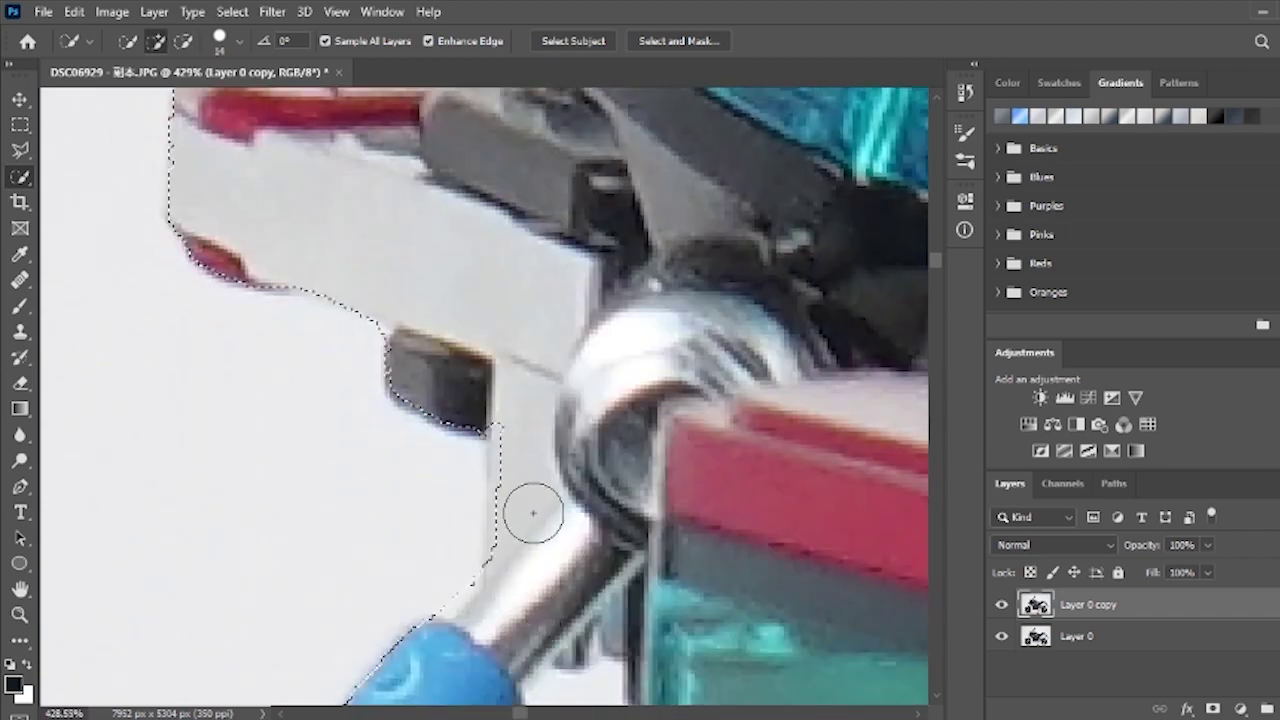
{"action": "scroll", "coordinate": [534, 511], "scroll_direction": "up", "scroll_amount": 7}
{"action": "left_click", "coordinate": [500, 491]}
{"action": "scroll", "coordinate": [186, 272], "scroll_direction": "up", "scroll_amount": 2}
{"action": "left_click", "coordinate": [80, 309], "text": "alt"}
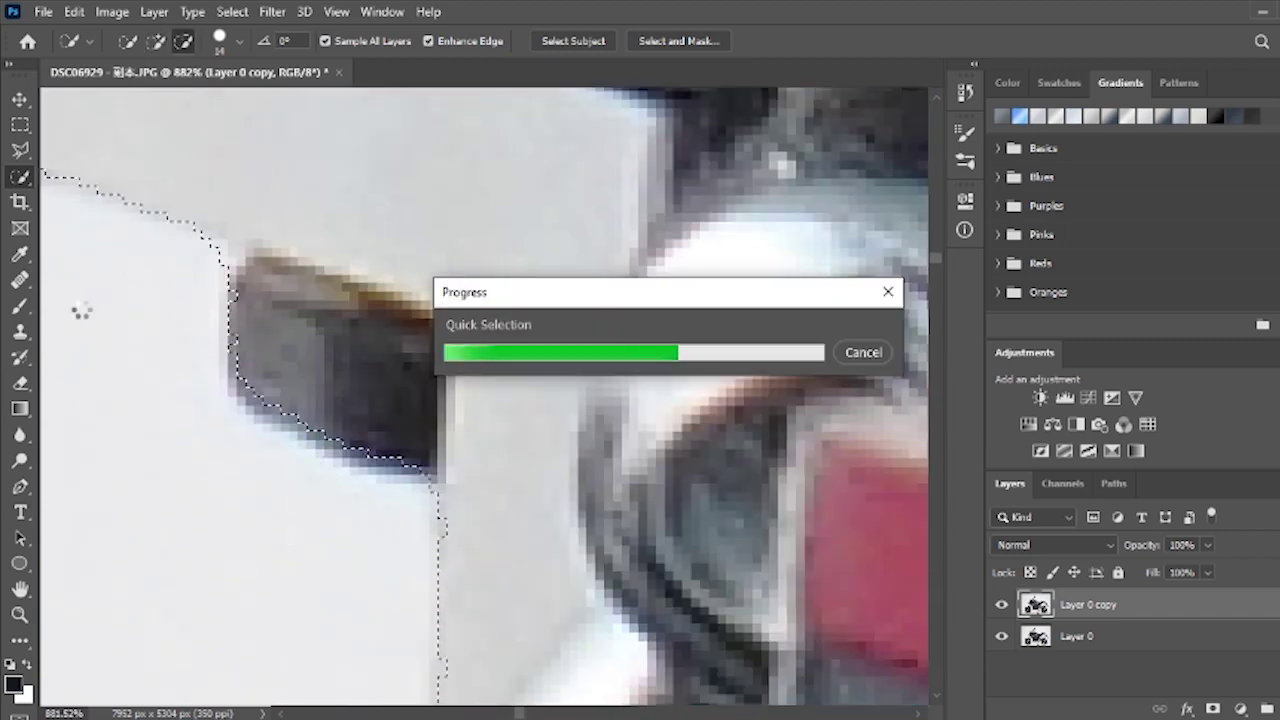
{"action": "scroll", "coordinate": [287, 557], "scroll_direction": "down", "scroll_amount": 10}
{"action": "left_click", "coordinate": [322, 445], "text": "alt"}
{"action": "left_click", "coordinate": [271, 471], "text": "alt"}
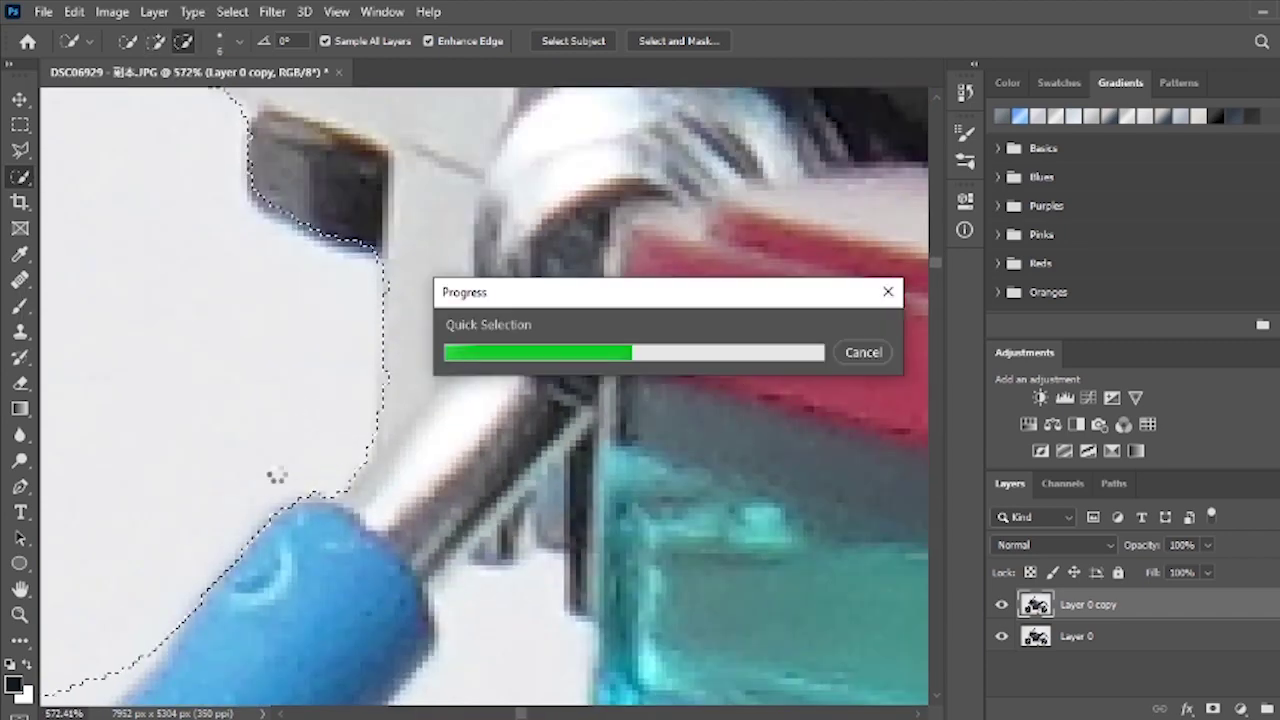
Subtract the background along the outer edge of the blue sleeve from the selection.
{"action": "scroll", "coordinate": [394, 306], "scroll_direction": "down", "scroll_amount": 3}
{"action": "left_click_drag", "start_coordinate": [75, 595], "coordinate": [460, 470]}
{"action": "left_click", "coordinate": [440, 470], "text": "alt"}
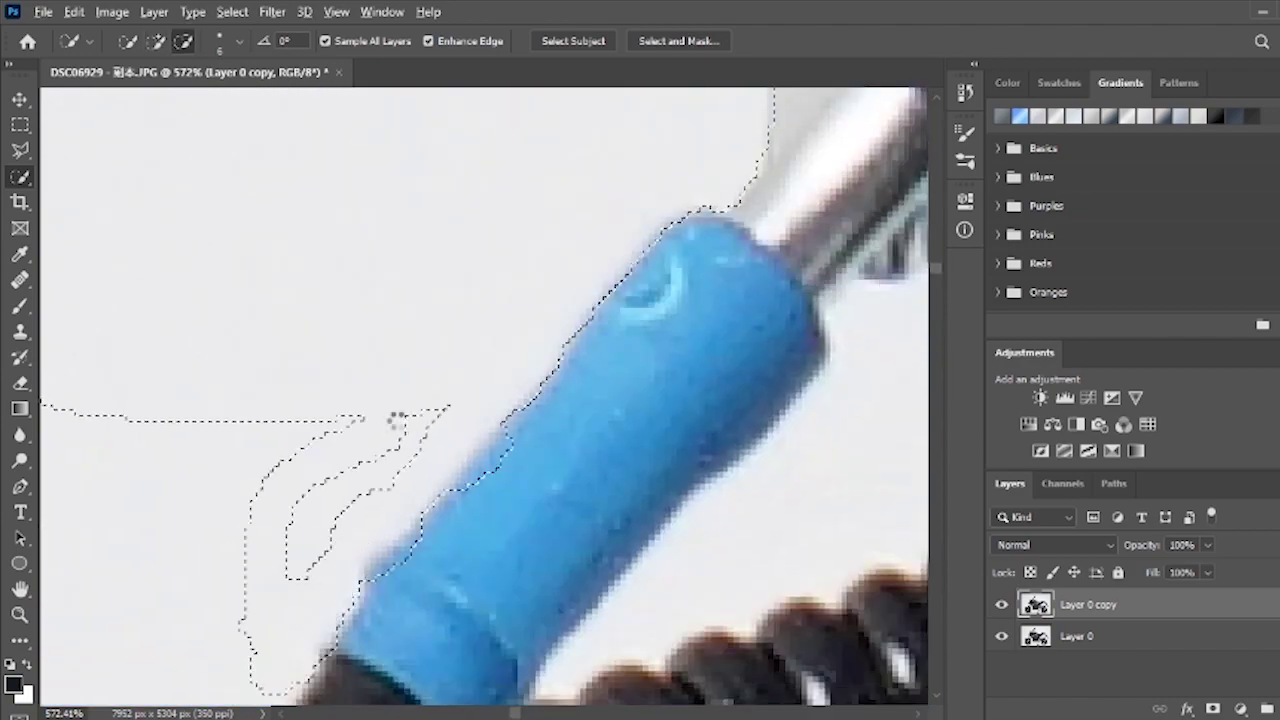
{"action": "left_click", "coordinate": [397, 420], "text": "alt"}
{"action": "scroll", "coordinate": [280, 520], "scroll_direction": "down", "scroll_amount": 3}
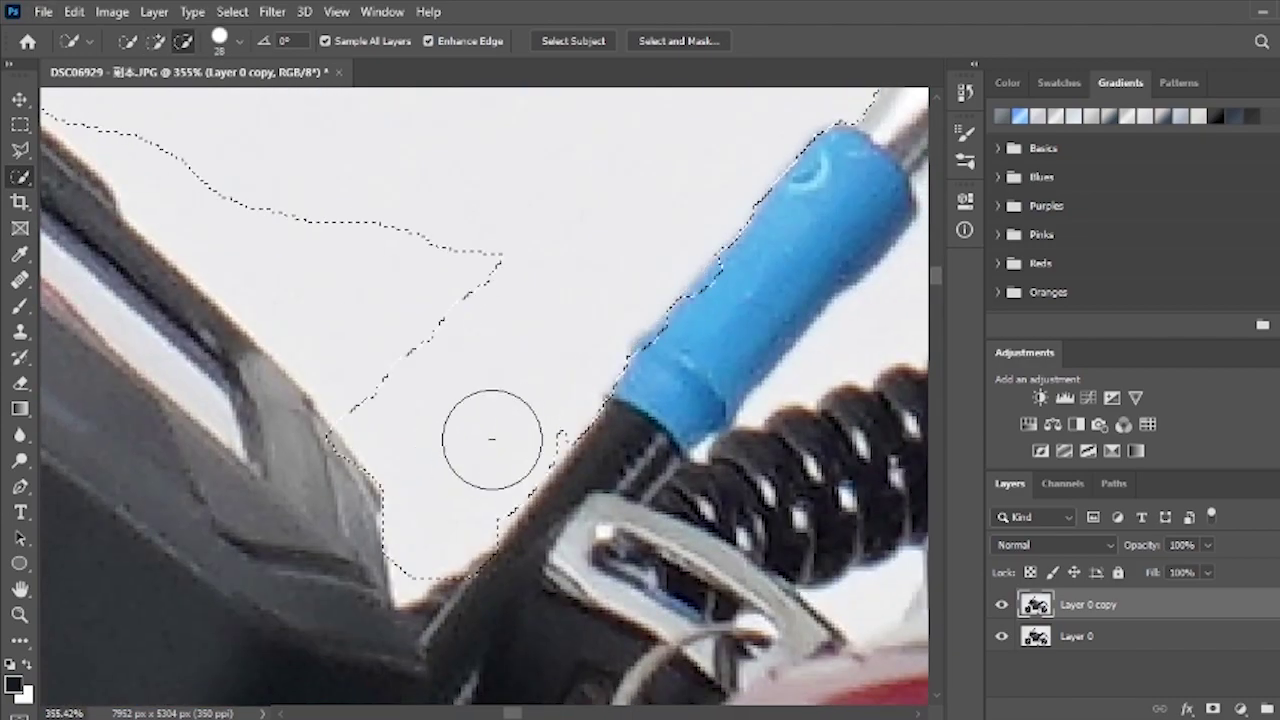
Subtract the background in the V-shaped gap between the headlight cowl and the blue sleeve, with brush size 28.
{"action": "left_click", "coordinate": [385, 348]}
{"action": "mouse_move", "coordinate": [385, 348]}
{"action": "left_mouse_down"}
{"action": "mouse_move", "coordinate": [232, 190]}
{"action": "mouse_move", "coordinate": [328, 291]}
{"action": "left_mouse_up"}
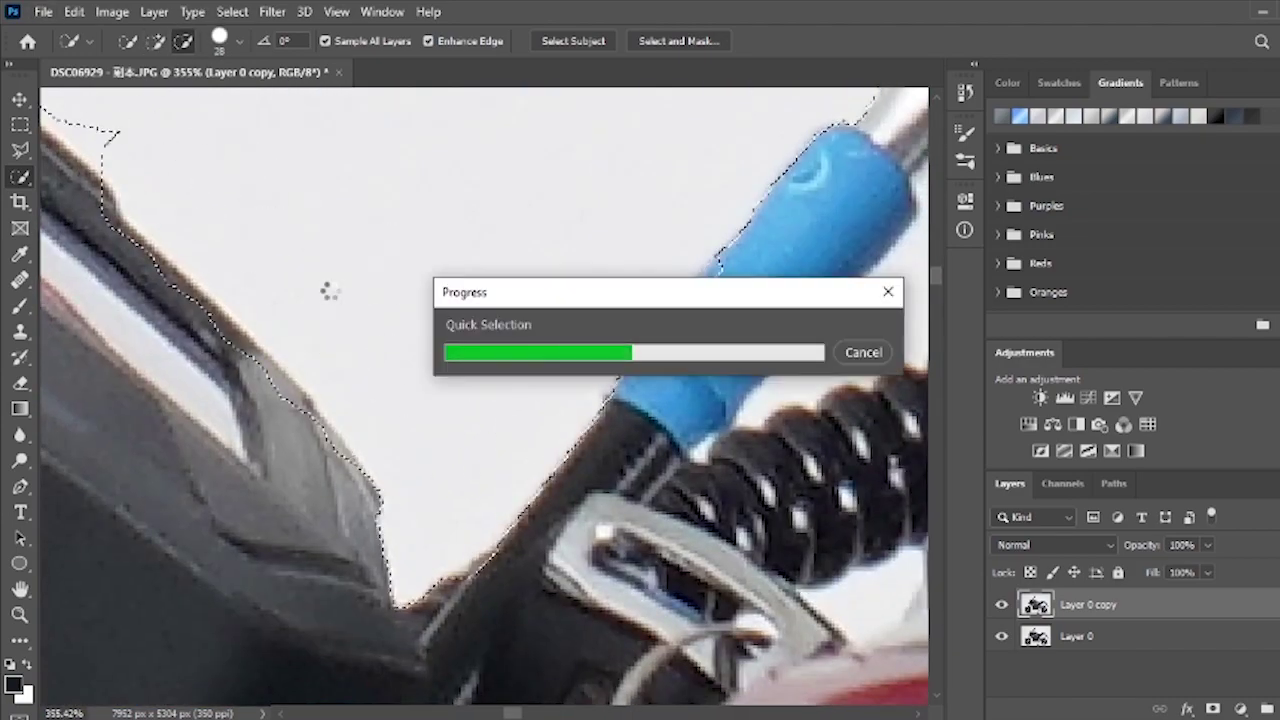
{"action": "mouse_move", "coordinate": [100, 108]}
{"action": "left_mouse_down"}
{"action": "mouse_move", "coordinate": [286, 200]}
{"action": "mouse_move", "coordinate": [222, 167]}
{"action": "left_mouse_up"}
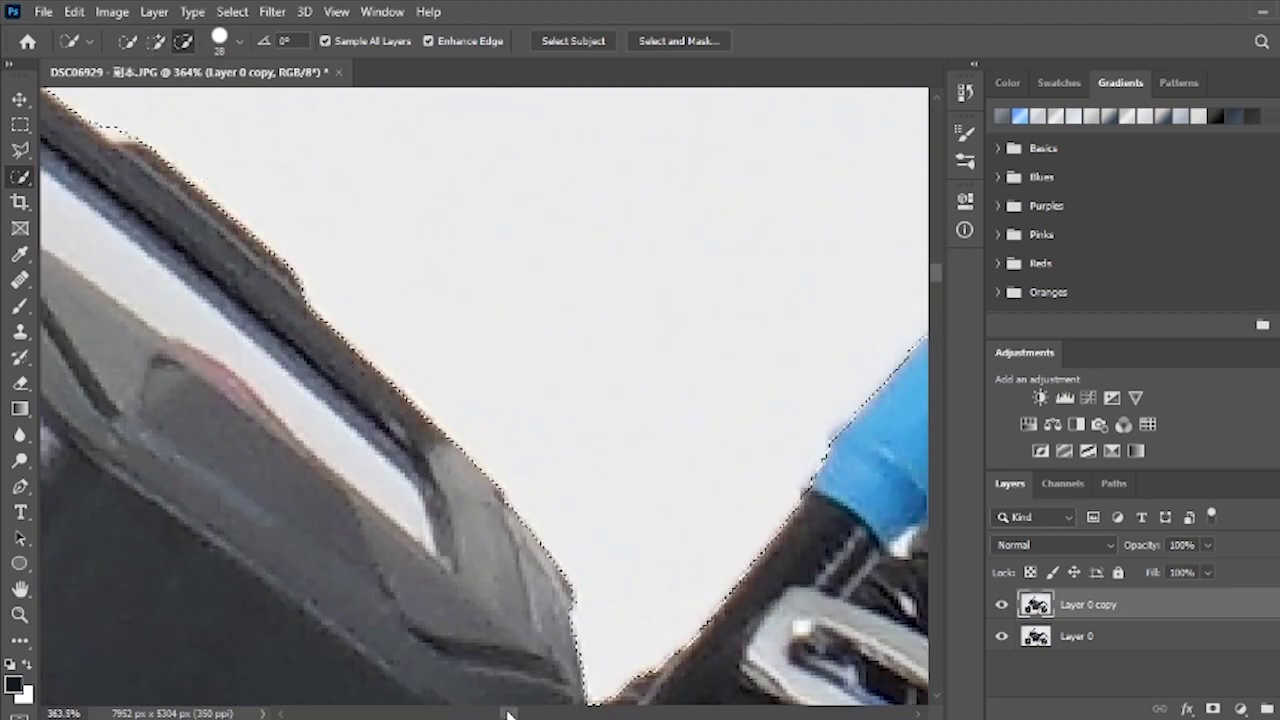
{"action": "scroll", "coordinate": [460, 277], "scroll_direction": "up", "scroll_amount": 2}
Add the grey upper corner of the headlight cowl to the selection.
{"action": "scroll", "coordinate": [268, 313], "scroll_direction": "down", "scroll_amount": 4}
{"action": "left_click_drag", "start_coordinate": [265, 313], "coordinate": [600, 520]}
{"action": "scroll", "coordinate": [414, 469], "scroll_direction": "up", "scroll_amount": 3}
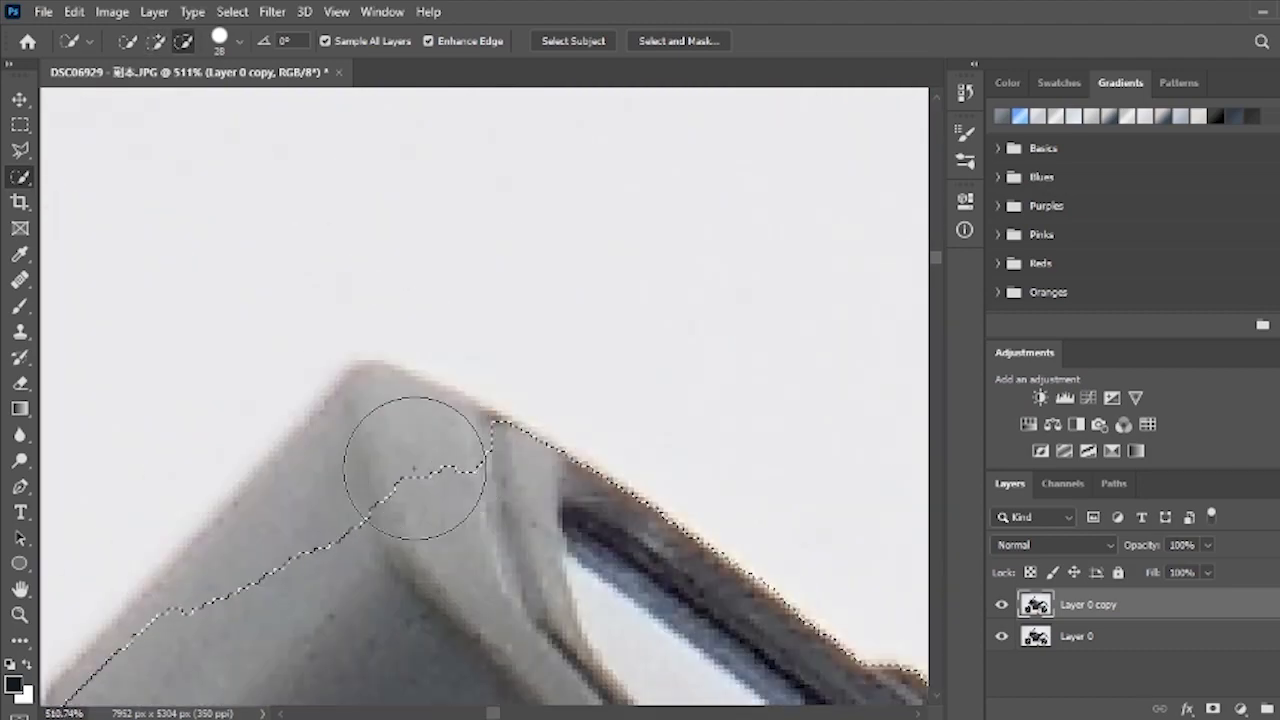
{"action": "mouse_move", "coordinate": [414, 469]}
{"action": "left_mouse_down"}
{"action": "mouse_move", "coordinate": [382, 441]}
{"action": "mouse_move", "coordinate": [363, 494]}
{"action": "left_mouse_up"}
{"action": "scroll", "coordinate": [285, 620], "scroll_direction": "down", "scroll_amount": 4}
{"action": "scroll", "coordinate": [244, 660], "scroll_direction": "up", "scroll_amount": 3}
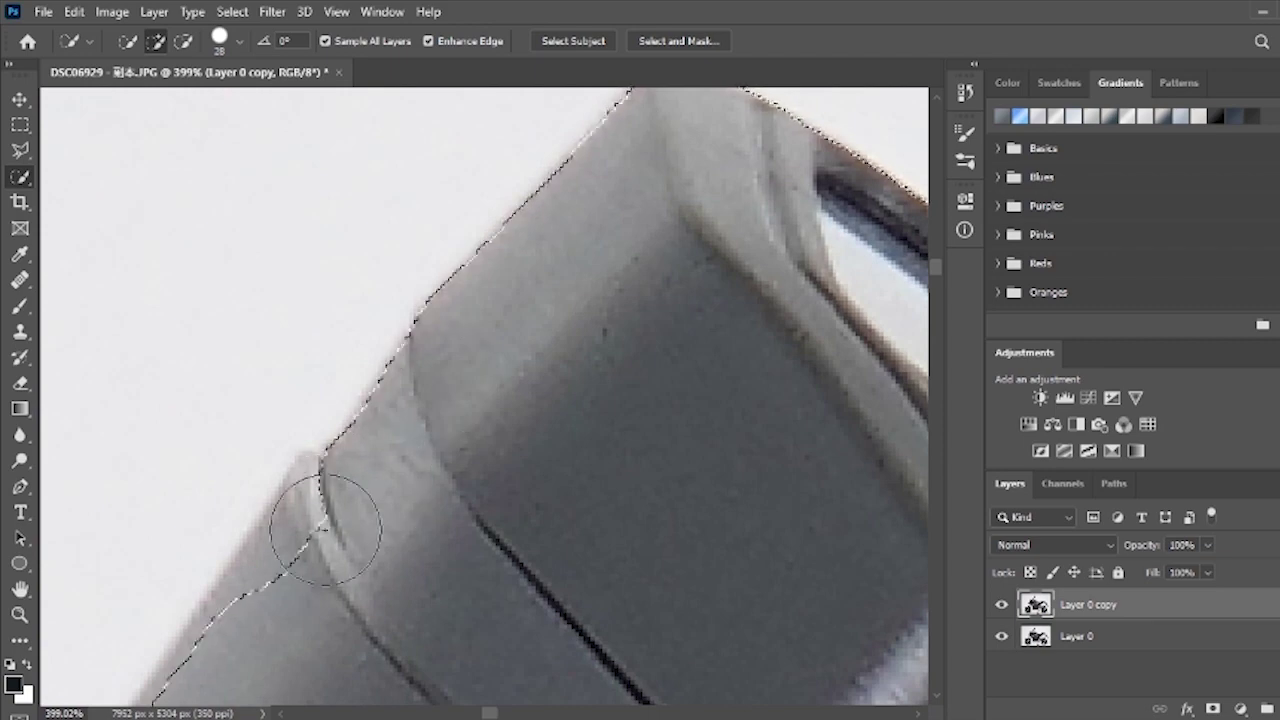
Refine the selection along the sloping front edge of the headlight cowl, adding missed grey panel areas and subtracting background.
{"action": "scroll", "coordinate": [314, 600], "scroll_direction": "down", "scroll_amount": 3}
{"action": "mouse_move", "coordinate": [300, 600]}
{"action": "left_mouse_down"}
{"action": "mouse_move", "coordinate": [177, 606]}
{"action": "mouse_move", "coordinate": [482, 511]}
{"action": "left_mouse_up"}
{"action": "left_click_drag", "start_coordinate": [552, 533], "coordinate": [355, 494]}
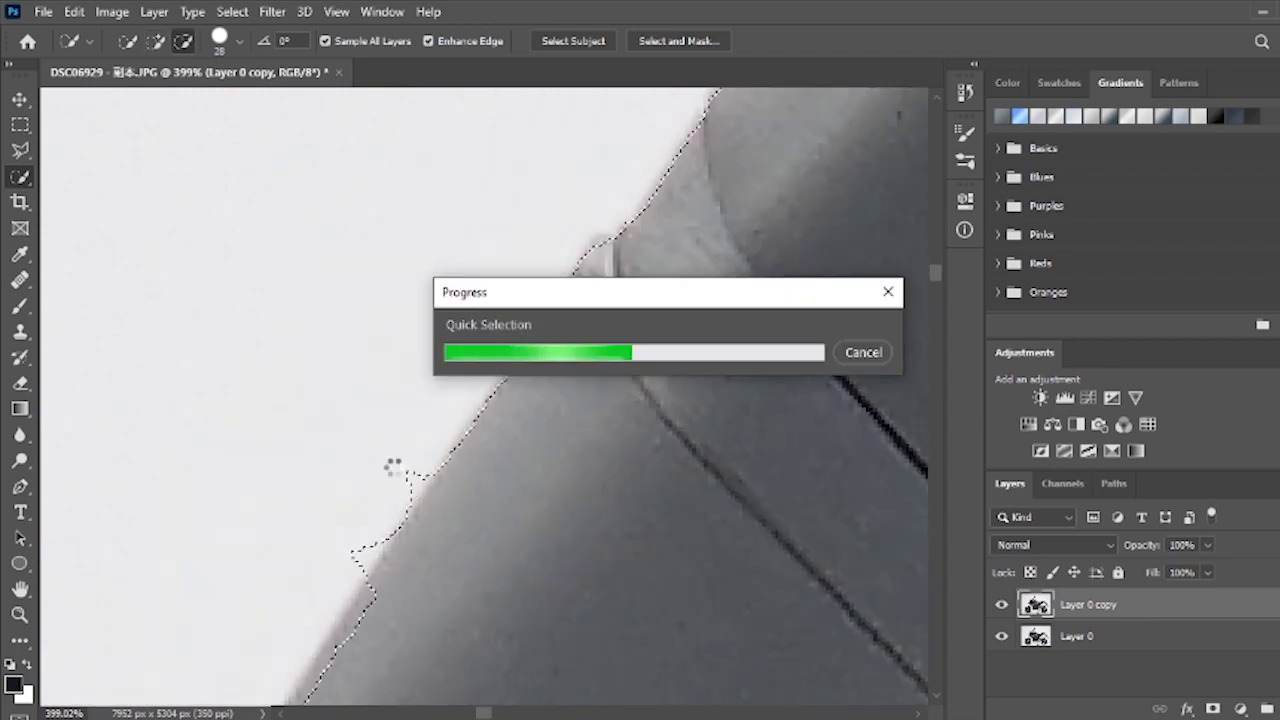
{"action": "scroll", "coordinate": [405, 499], "scroll_direction": "down", "scroll_amount": 3}
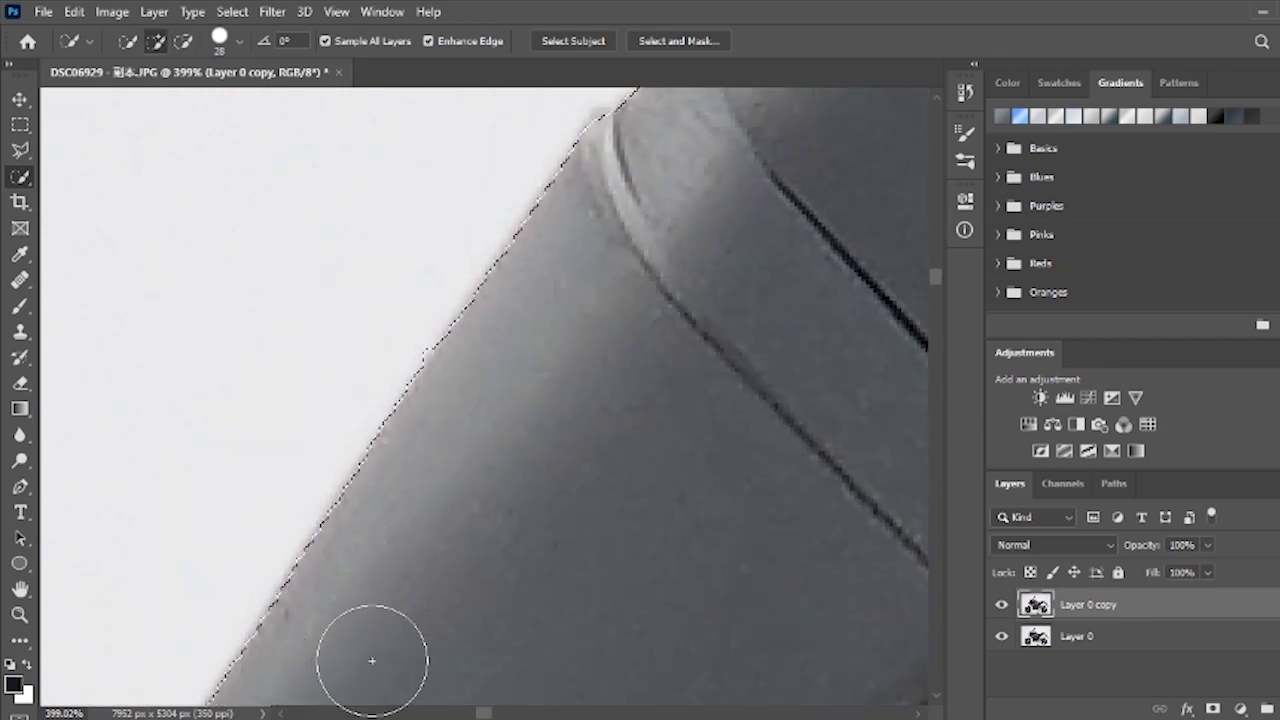
{"action": "scroll", "coordinate": [283, 497], "scroll_direction": "down", "scroll_amount": 3}
{"action": "scroll", "coordinate": [463, 480], "scroll_direction": "down", "scroll_amount": 5}
{"action": "scroll", "coordinate": [463, 480], "scroll_direction": "up", "scroll_amount": 4}
Correct the selection around the lower headlight cowl and subtract the background beneath it beside the fork.
{"action": "left_click_drag", "start_coordinate": [206, 668], "coordinate": [306, 579]}
{"action": "mouse_move", "coordinate": [306, 579]}
{"action": "left_mouse_down"}
{"action": "mouse_move", "coordinate": [504, 315]}
{"action": "mouse_move", "coordinate": [463, 466]}
{"action": "left_mouse_up"}
{"action": "scroll", "coordinate": [463, 466], "scroll_direction": "down", "scroll_amount": 4}
{"action": "left_click_drag", "start_coordinate": [400, 650], "coordinate": [470, 495]}
{"action": "scroll", "coordinate": [470, 500], "scroll_direction": "up", "scroll_amount": 3}
{"action": "mouse_move", "coordinate": [573, 578]}
{"action": "left_mouse_down"}
{"action": "mouse_move", "coordinate": [573, 501]}
{"action": "mouse_move", "coordinate": [300, 400]}
{"action": "left_mouse_up"}
{"action": "scroll", "coordinate": [300, 400], "scroll_direction": "up", "scroll_amount": 2}
{"action": "left_click_drag", "start_coordinate": [200, 480], "coordinate": [263, 406]}
{"action": "scroll", "coordinate": [330, 633], "scroll_direction": "down", "scroll_amount": 3}
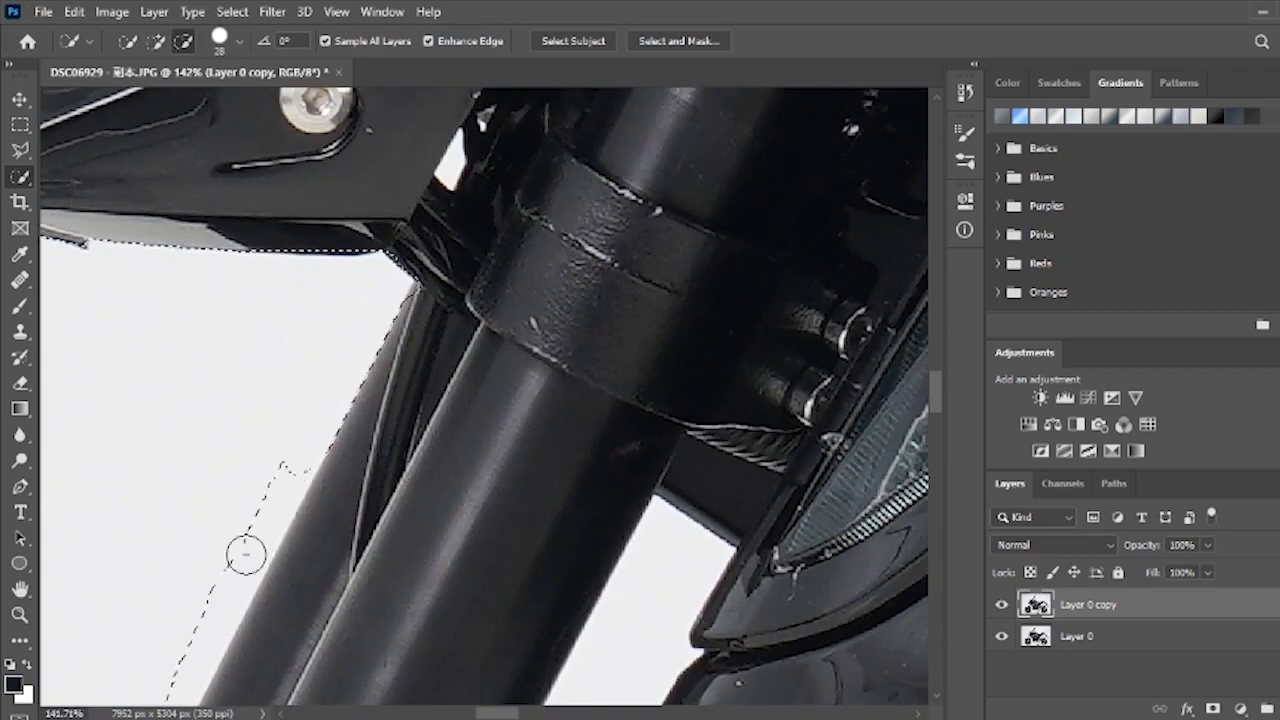
Refine the selection down the front fork and along the top edge of the front fender.
{"action": "scroll", "coordinate": [428, 138], "scroll_direction": "up", "scroll_amount": 3}
{"action": "mouse_move", "coordinate": [204, 641]}
{"action": "left_mouse_down"}
{"action": "mouse_move", "coordinate": [428, 140]}
{"action": "mouse_move", "coordinate": [92, 402]}
{"action": "mouse_move", "coordinate": [580, 414]}
{"action": "left_mouse_up"}
{"action": "mouse_move", "coordinate": [580, 414]}
{"action": "left_mouse_down"}
{"action": "mouse_move", "coordinate": [369, 388]}
{"action": "mouse_move", "coordinate": [925, 252]}
{"action": "left_mouse_up"}
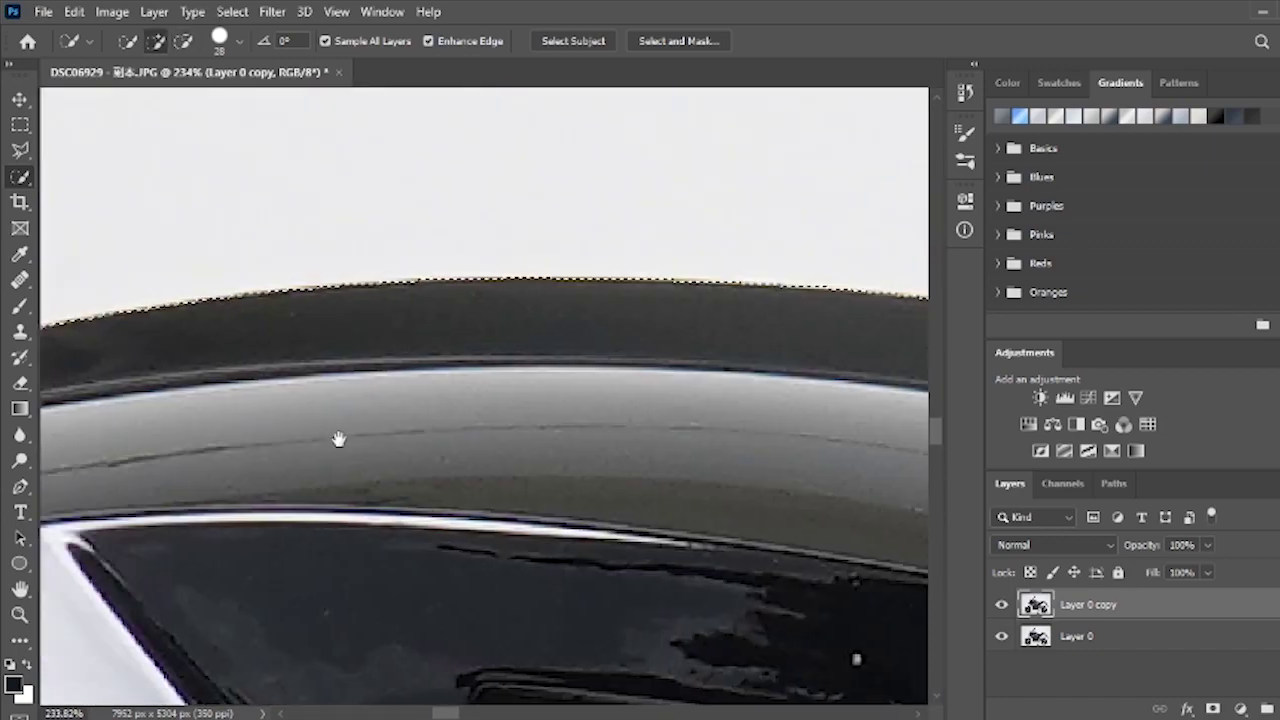
{"action": "left_click_drag", "start_coordinate": [337, 437], "coordinate": [1130, 362]}
Clean up the selection in the narrow gap between the front fender's tip and the tyre.
{"action": "scroll", "coordinate": [313, 535], "scroll_direction": "up", "scroll_amount": 4}
{"action": "left_click_drag", "start_coordinate": [443, 491], "coordinate": [433, 491]}
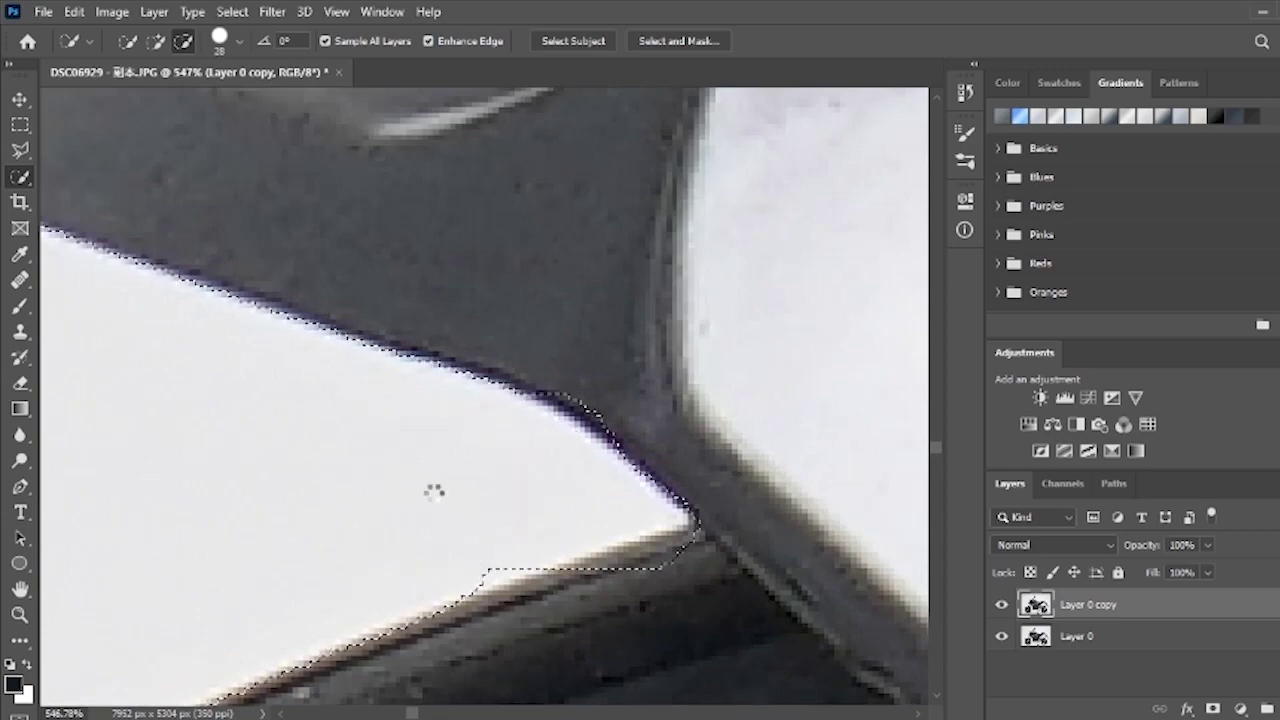
{"action": "left_click_drag", "start_coordinate": [315, 553], "coordinate": [830, 310]}
{"action": "scroll", "coordinate": [360, 557], "scroll_direction": "down", "scroll_amount": 9}
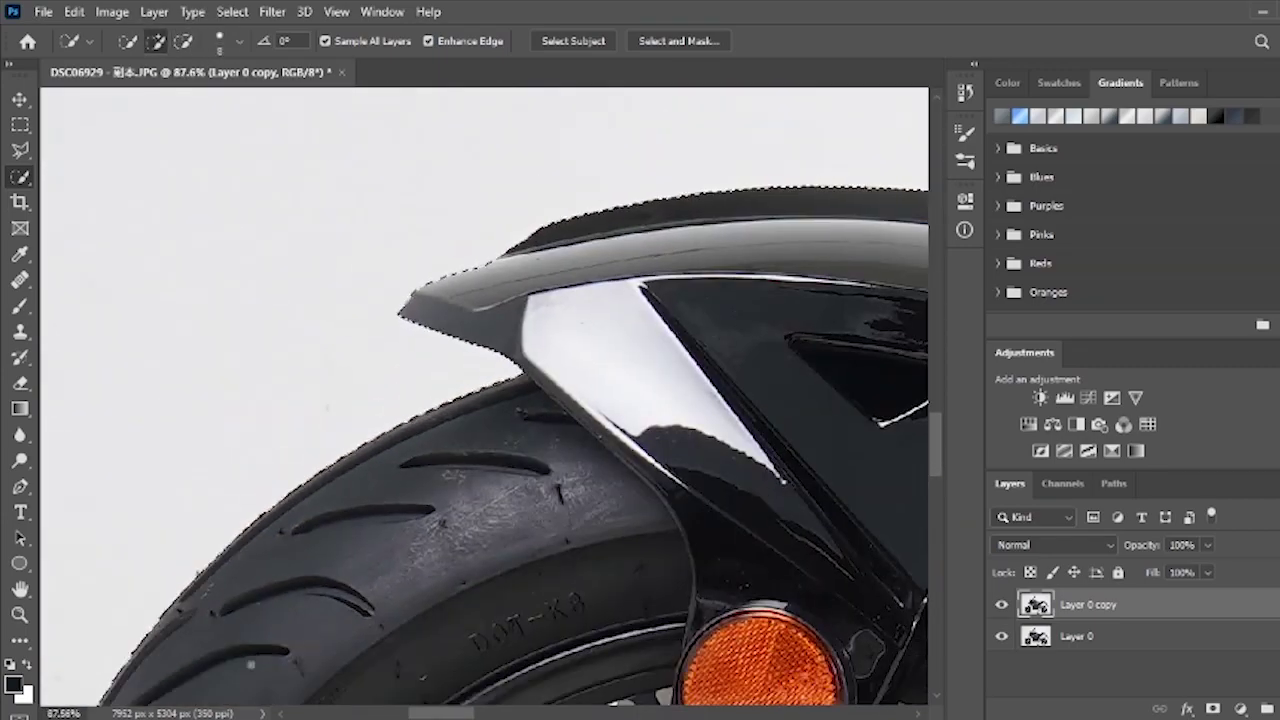
Subtract the background between the front wheel and the motorcycle body, using brush size 76.
{"action": "left_click_drag", "start_coordinate": [480, 640], "coordinate": [490, 130]}
{"action": "left_click_drag", "start_coordinate": [850, 150], "coordinate": [443, 411]}
{"action": "scroll", "coordinate": [450, 411], "scroll_direction": "down", "scroll_amount": 2}
{"action": "left_click_drag", "start_coordinate": [546, 482], "coordinate": [550, 446]}
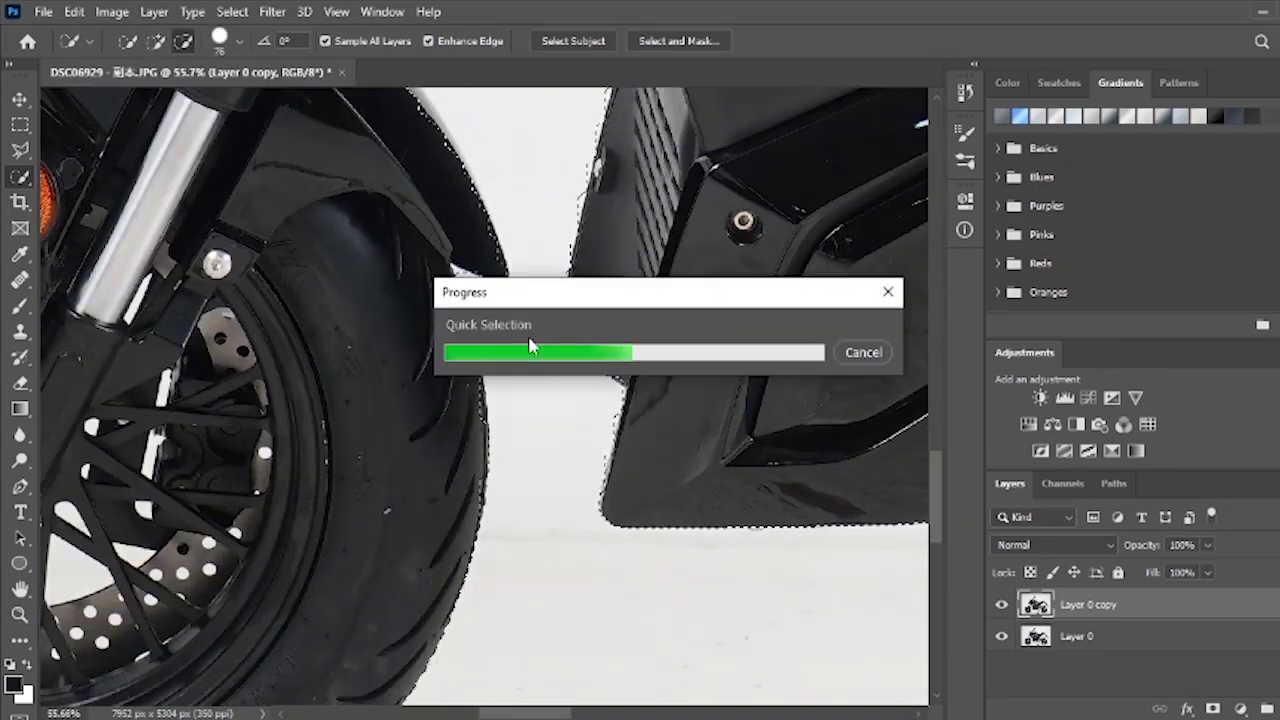
Refine the selection along the front fender's rear edge, adding its missed glossy rim.
{"action": "scroll", "coordinate": [531, 345], "scroll_direction": "up", "scroll_amount": 4}
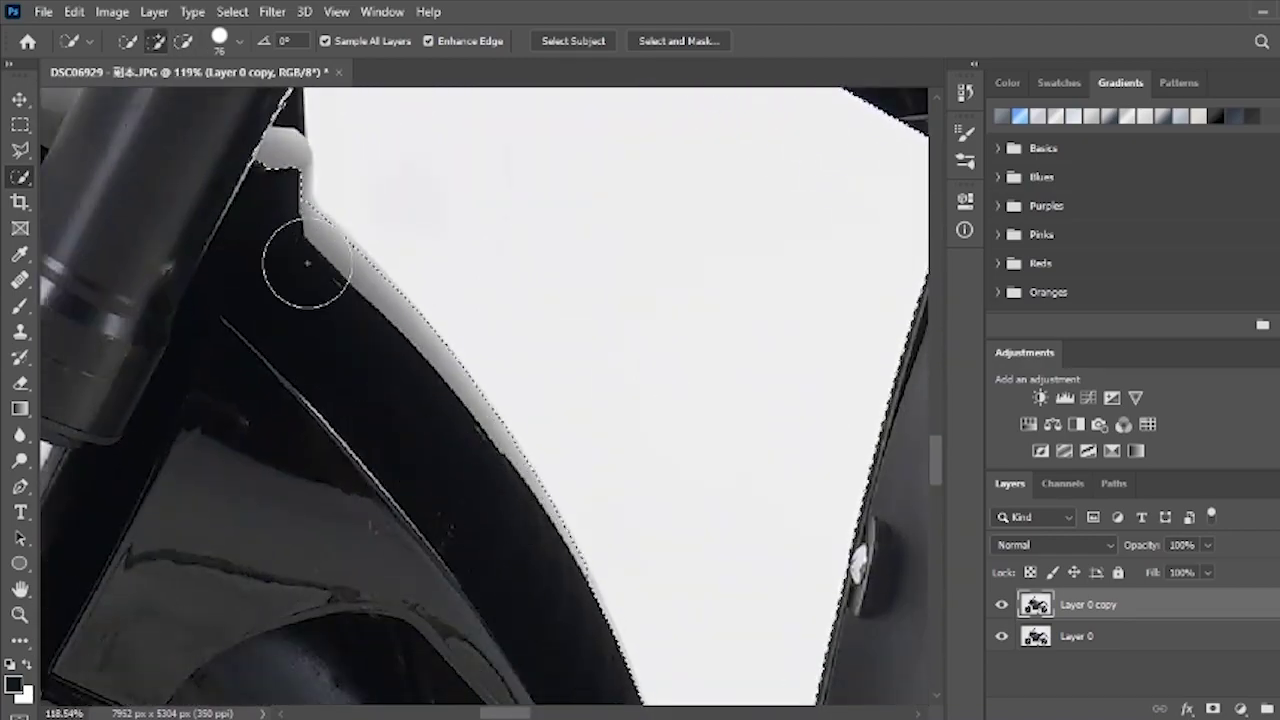
{"action": "scroll", "coordinate": [306, 217], "scroll_direction": "up", "scroll_amount": 1}
{"action": "scroll", "coordinate": [497, 284], "scroll_direction": "down", "scroll_amount": 4}
Subtract the background gap between the footpeg's metal end and the black kickstand bracket.
{"action": "mouse_move", "coordinate": [711, 534]}
{"action": "left_mouse_down"}
{"action": "mouse_move", "coordinate": [440, 329]}
{"action": "mouse_move", "coordinate": [120, 330]}
{"action": "left_mouse_up"}
{"action": "scroll", "coordinate": [543, 306], "scroll_direction": "up", "scroll_amount": 4}
{"action": "left_click", "coordinate": [540, 300]}
{"action": "scroll", "coordinate": [493, 313], "scroll_direction": "up", "scroll_amount": 4}
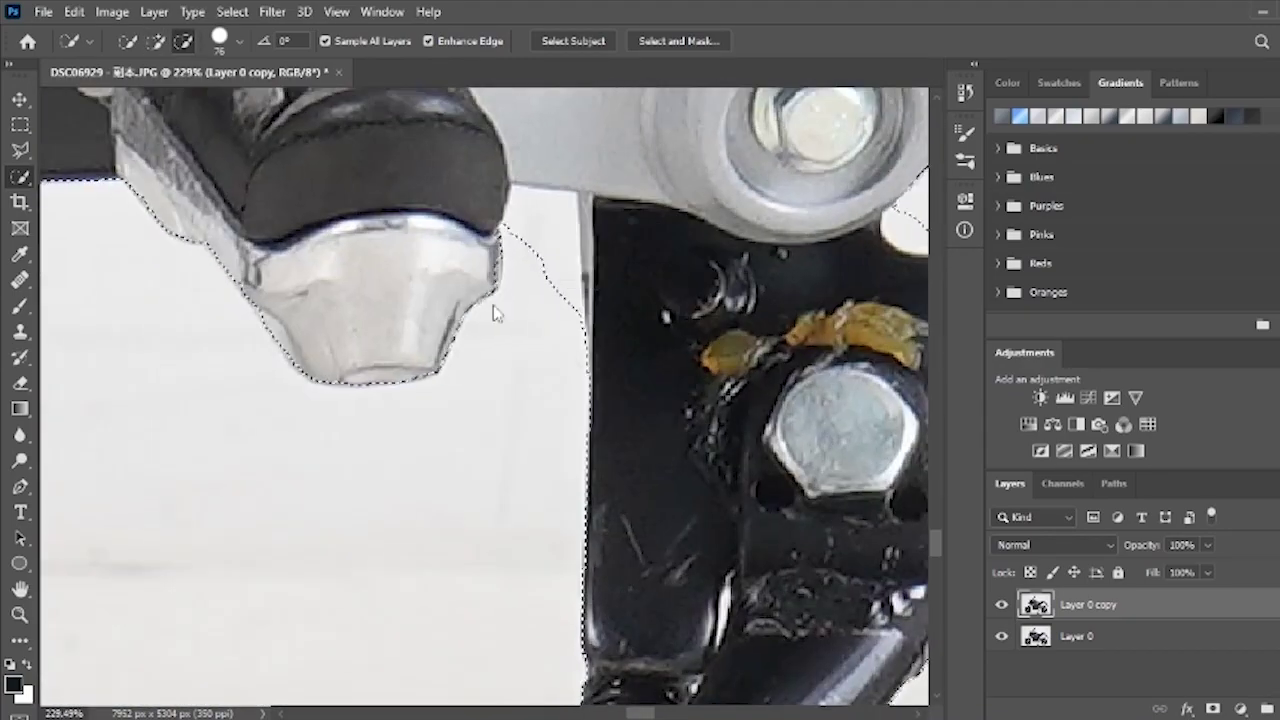
{"action": "scroll", "coordinate": [717, 280], "scroll_direction": "down", "scroll_amount": 6}
Clean up the selection in the notch between the silver frame and kickstand bracket, using a smaller brush.
{"action": "left_click_drag", "start_coordinate": [731, 626], "coordinate": [437, 700]}
{"action": "scroll", "coordinate": [523, 351], "scroll_direction": "up", "scroll_amount": 6}
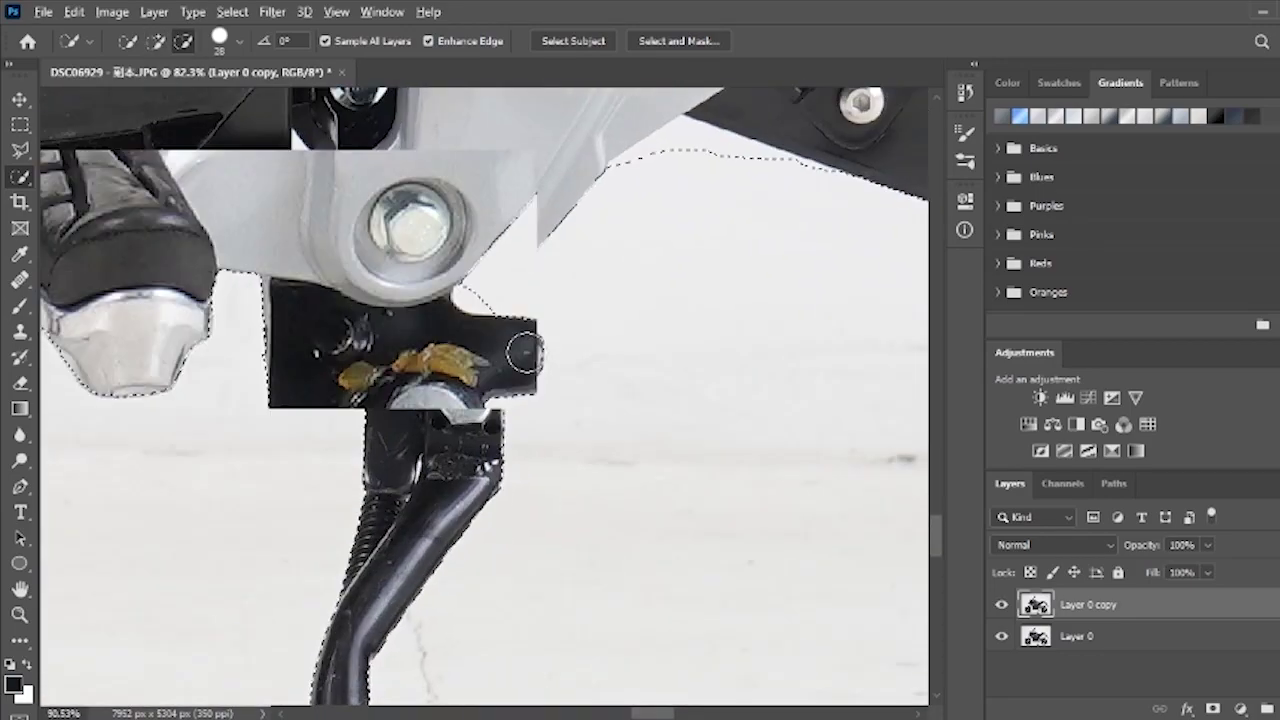
{"action": "key", "text": "bracketleft"}
{"action": "key", "text": "bracketleft"}
{"action": "key", "text": "bracketleft"}
{"action": "key", "text": "bracketleft"}
{"action": "key", "text": "bracketleft"}
{"action": "left_click", "coordinate": [474, 332]}
Subtract the background wedge below the silver frame and the black swingarm, using brush size 45.
{"action": "left_click_drag", "start_coordinate": [737, 280], "coordinate": [295, 622]}
{"action": "left_click_drag", "start_coordinate": [492, 392], "coordinate": [529, 390]}
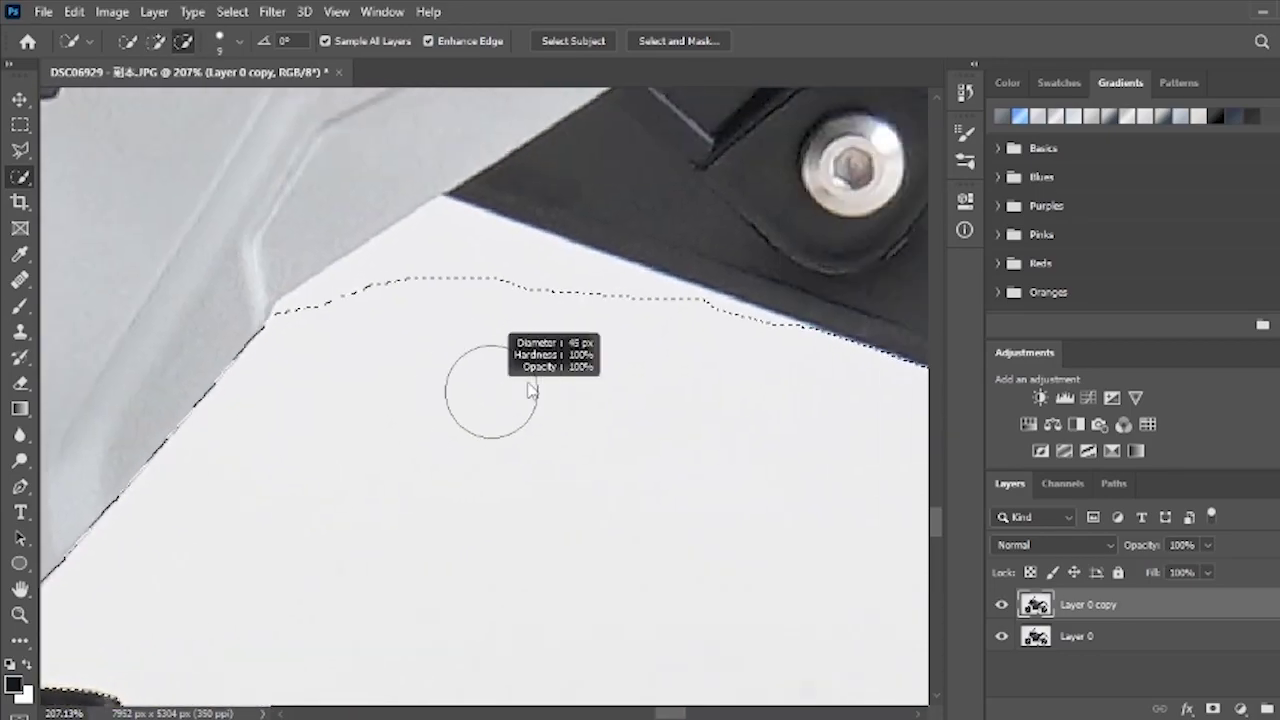
{"action": "left_click_drag", "start_coordinate": [363, 333], "coordinate": [367, 329]}
{"action": "left_click_drag", "start_coordinate": [788, 363], "coordinate": [657, 397]}
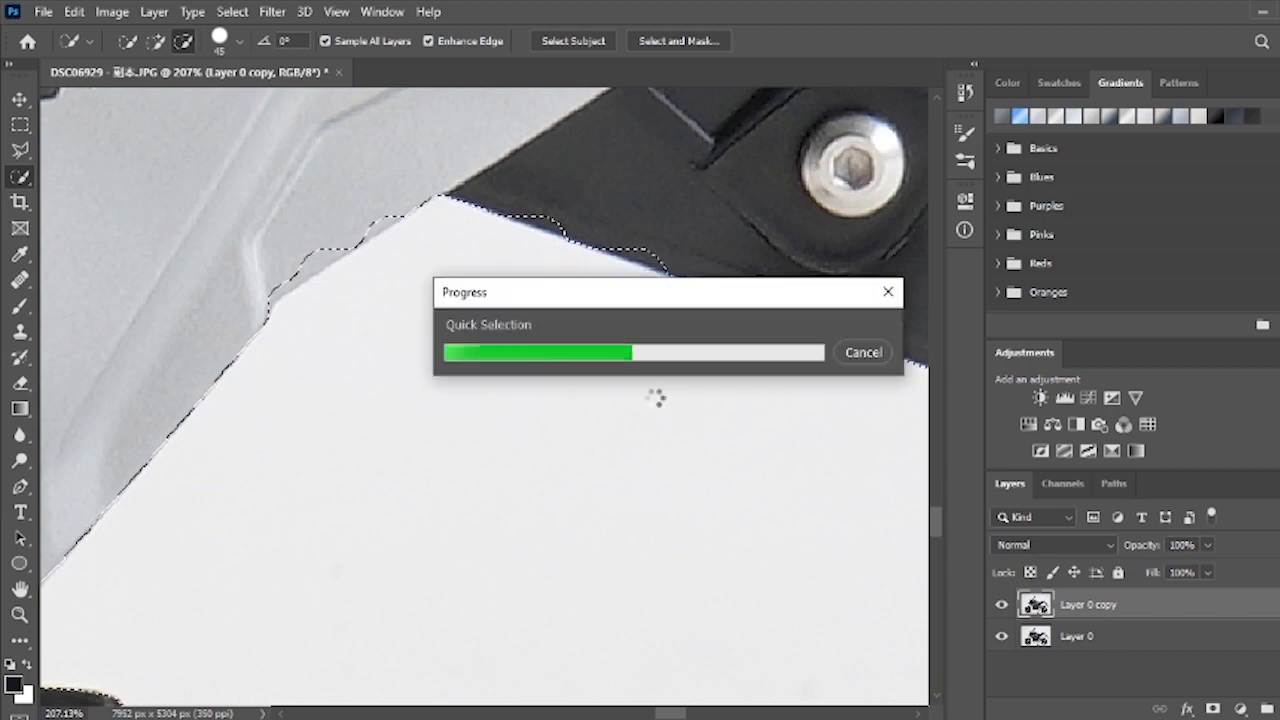
Refine the selection where the swingarm's lower edge meets the rear tyre, using brush size 15.
{"action": "left_click_drag", "start_coordinate": [800, 458], "coordinate": [400, 430]}
{"action": "scroll", "coordinate": [583, 427], "scroll_direction": "up", "scroll_amount": 4}
{"action": "left_click", "coordinate": [600, 326]}
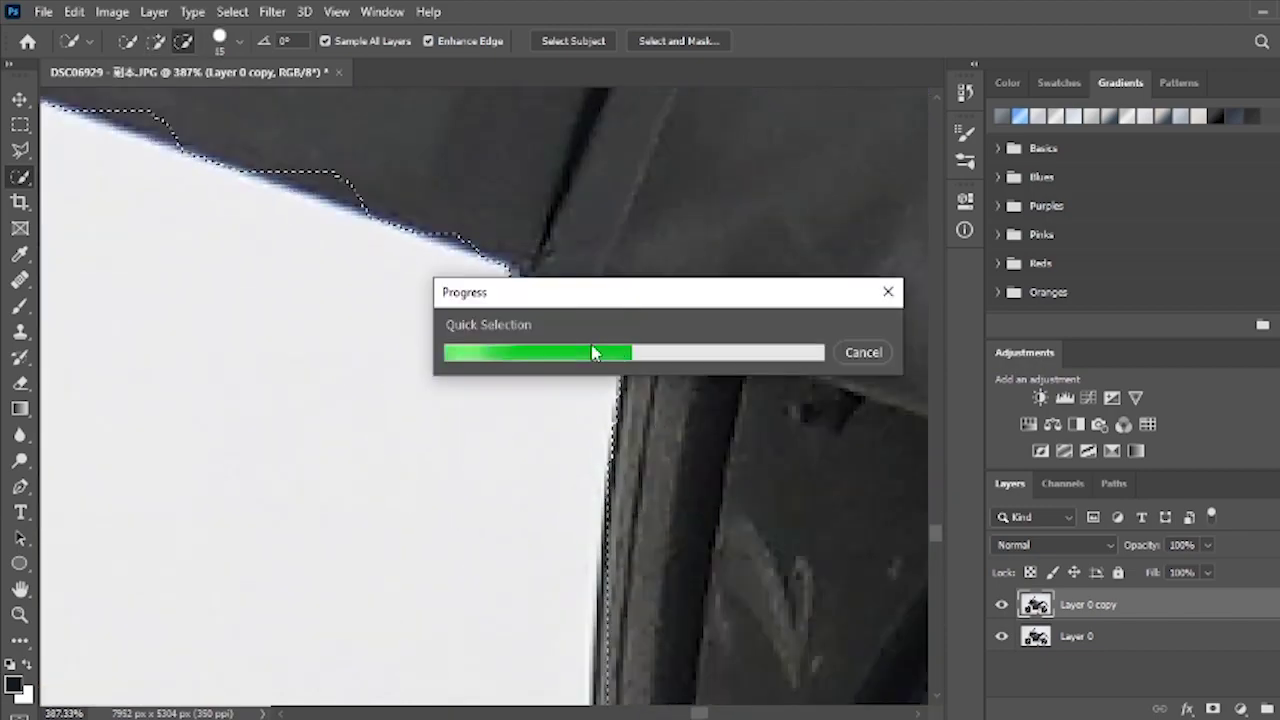
Subtract the floor from the selection at the front side of the rear tyre's ground contact.
{"action": "scroll", "coordinate": [548, 420], "scroll_direction": "down", "scroll_amount": 5}
{"action": "scroll", "coordinate": [537, 469], "scroll_direction": "down", "scroll_amount": 4}
{"action": "left_click_drag", "start_coordinate": [840, 640], "coordinate": [400, 180]}
{"action": "scroll", "coordinate": [487, 560], "scroll_direction": "up", "scroll_amount": 8}
{"action": "left_click_drag", "start_coordinate": [400, 510], "coordinate": [430, 590]}
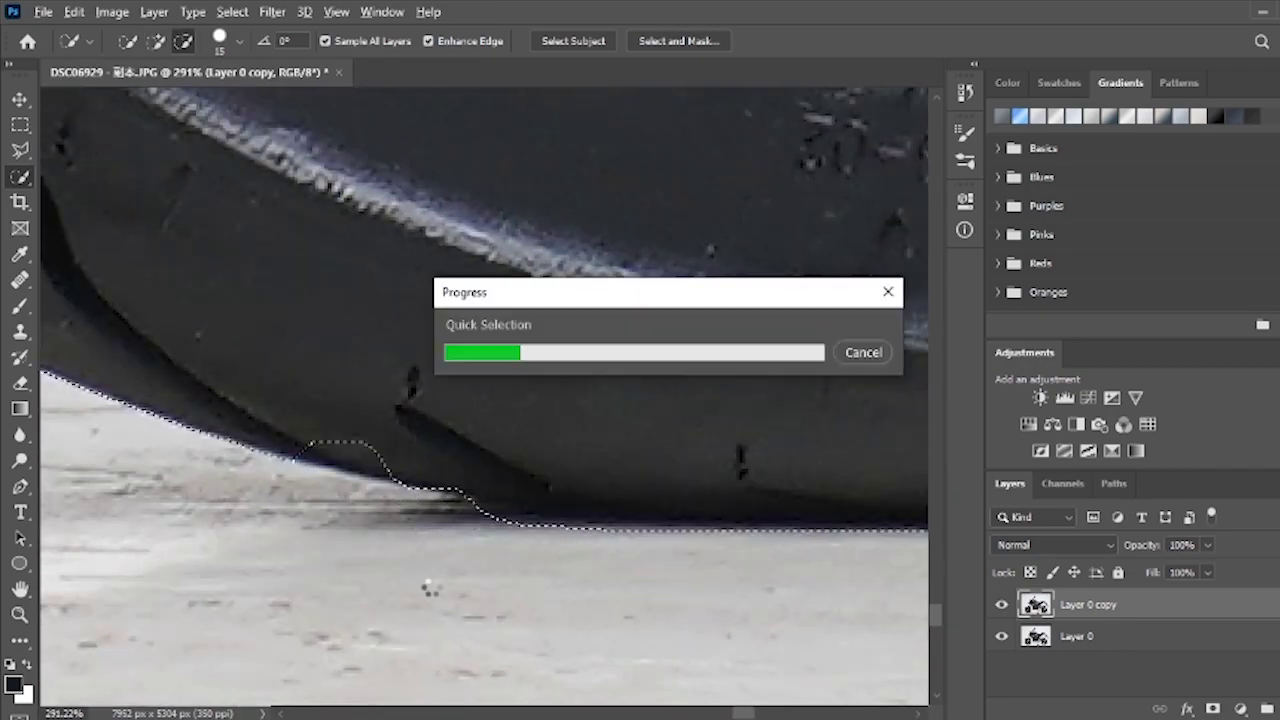
Refine the selection beneath the rear tyre toward its back side, subtracting the floor shadow.
{"action": "scroll", "coordinate": [494, 529], "scroll_direction": "down", "scroll_amount": 3}
{"action": "left_click_drag", "start_coordinate": [640, 555], "coordinate": [70, 538]}
{"action": "scroll", "coordinate": [66, 540], "scroll_direction": "up", "scroll_amount": 6}
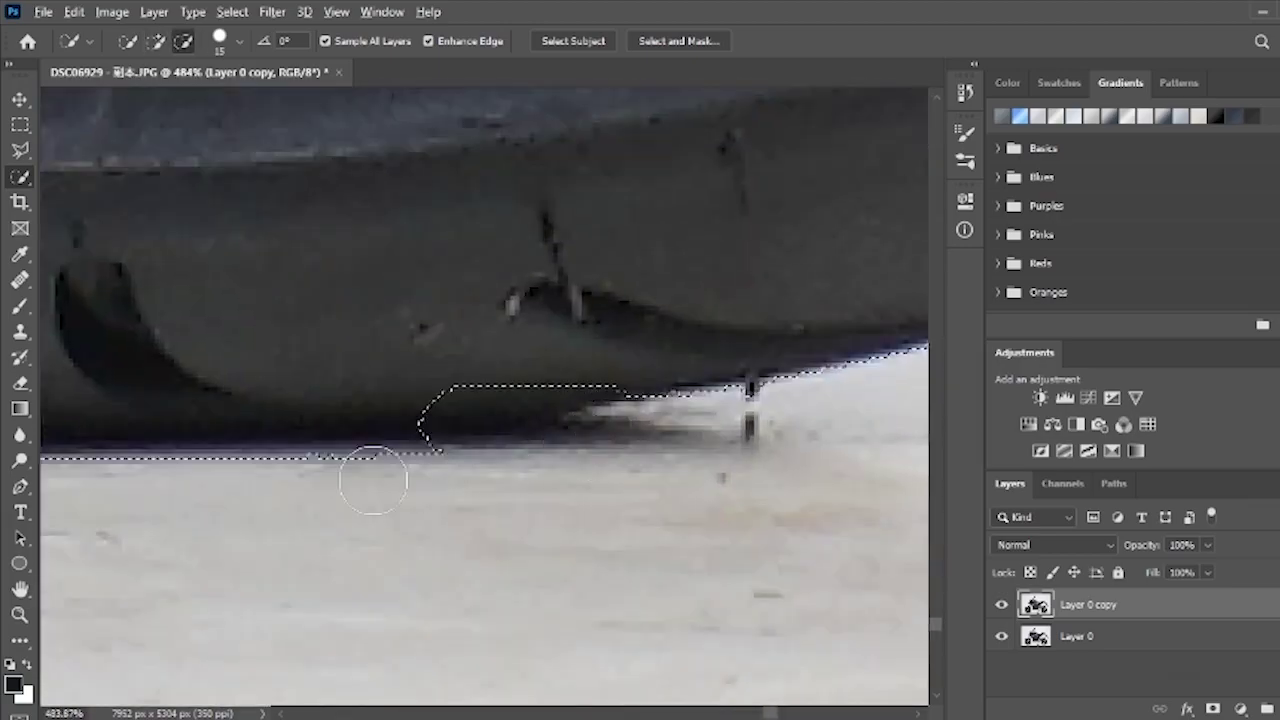
{"action": "left_click_drag", "start_coordinate": [374, 476], "coordinate": [523, 477]}
Refine the selection around the rear fender's tip and the gap beside the tail bracket, using brush size 77.
{"action": "scroll", "coordinate": [571, 494], "scroll_direction": "down", "scroll_amount": 8}
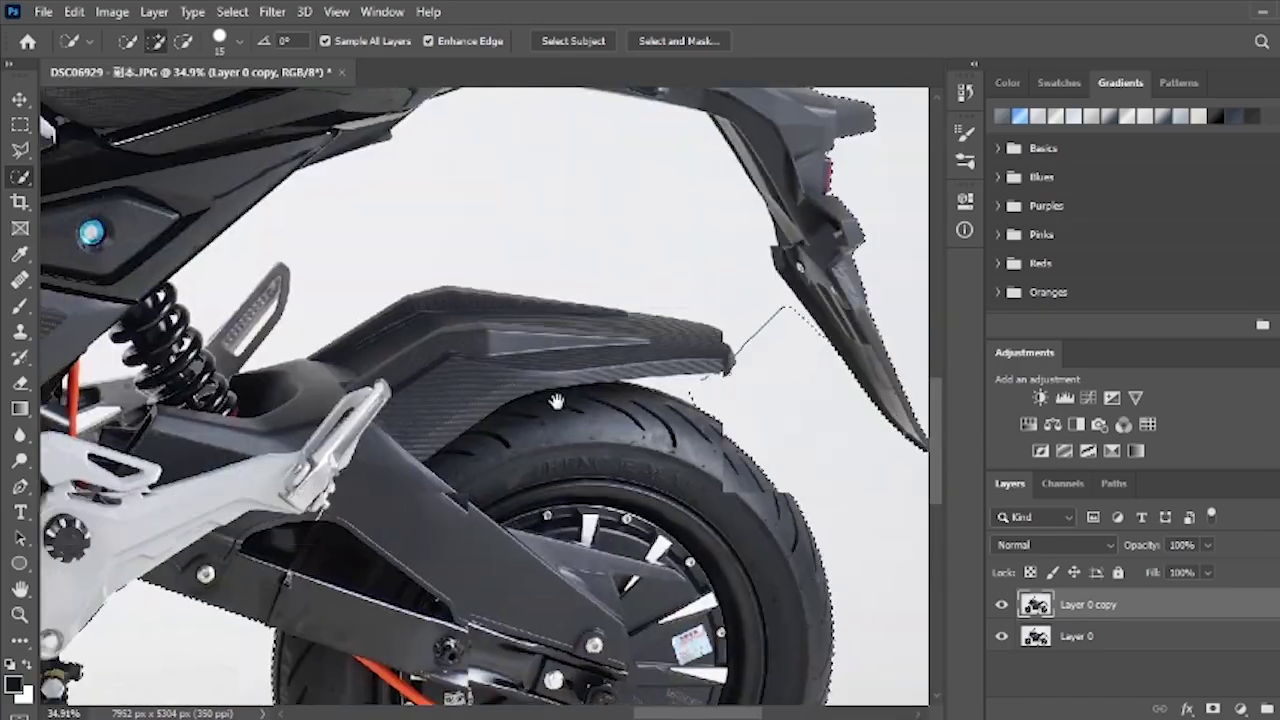
{"action": "scroll", "coordinate": [600, 380], "scroll_direction": "up", "scroll_amount": 3}
{"action": "mouse_move", "coordinate": [640, 360]}
{"action": "left_mouse_down"}
{"action": "mouse_move", "coordinate": [861, 388]}
{"action": "mouse_move", "coordinate": [787, 622]}
{"action": "left_mouse_up"}
{"action": "left_click_drag", "start_coordinate": [640, 370], "coordinate": [457, 366]}
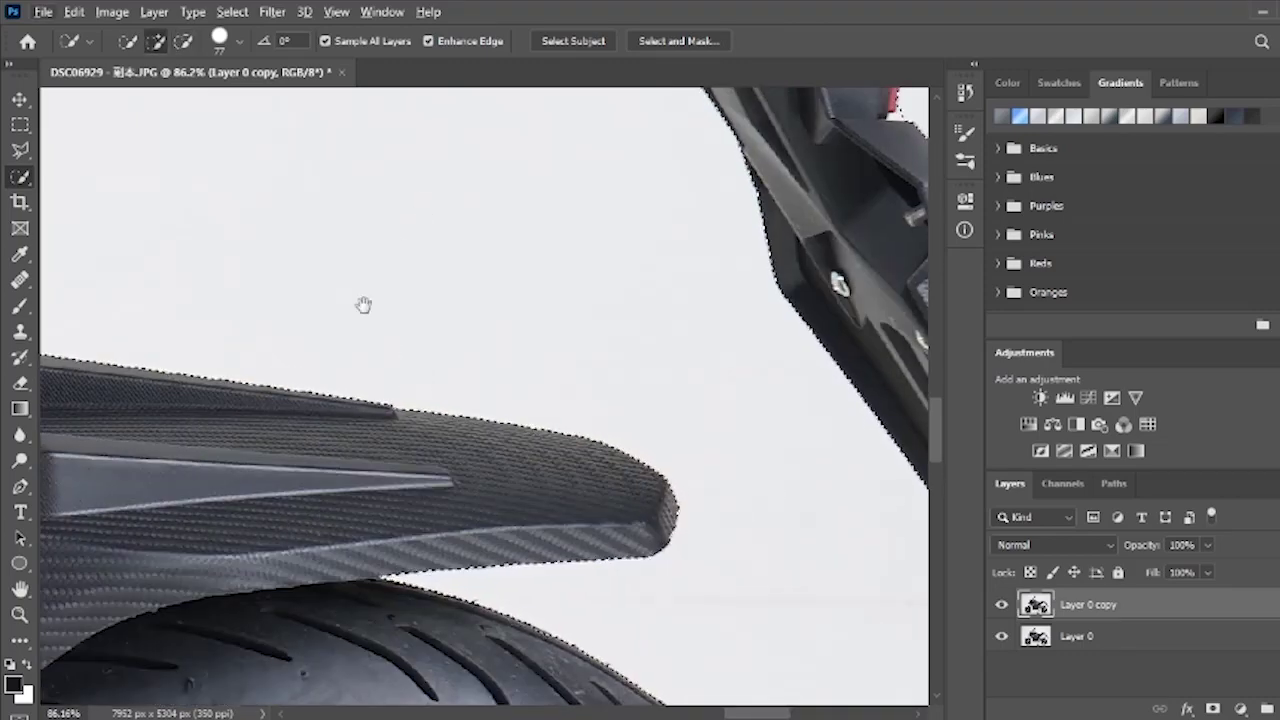
{"action": "left_click_drag", "start_coordinate": [363, 303], "coordinate": [851, 367]}
Refine the selection at the pointed lower tip of the tail bracket.
{"action": "scroll", "coordinate": [851, 367], "scroll_direction": "down", "scroll_amount": 2}
{"action": "mouse_move", "coordinate": [945, 352]}
{"action": "left_mouse_down"}
{"action": "mouse_move", "coordinate": [797, 357]}
{"action": "mouse_move", "coordinate": [944, 357]}
{"action": "left_mouse_up"}
{"action": "mouse_move", "coordinate": [900, 357]}
{"action": "left_mouse_down"}
{"action": "mouse_move", "coordinate": [608, 483]}
{"action": "mouse_move", "coordinate": [485, 300]}
{"action": "left_mouse_up"}
{"action": "left_click_drag", "start_coordinate": [800, 650], "coordinate": [643, 446]}
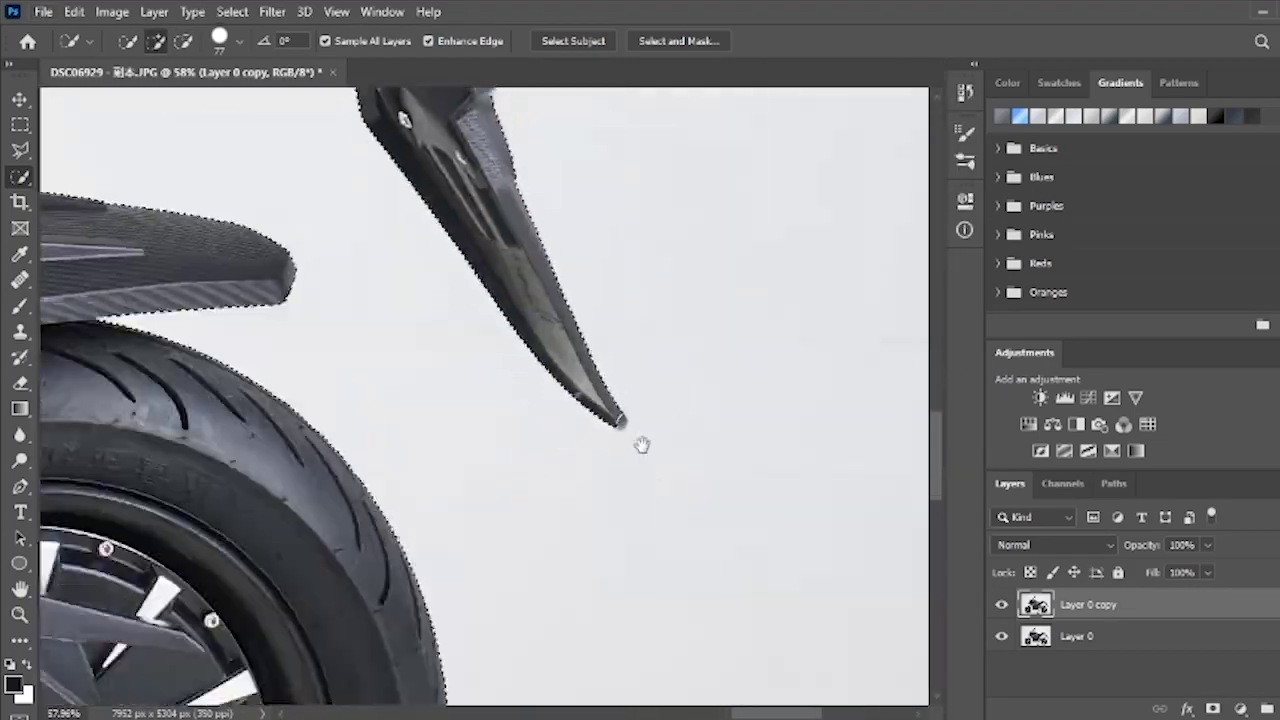
{"action": "scroll", "coordinate": [643, 446], "scroll_direction": "up", "scroll_amount": 6}
{"action": "left_click_drag", "start_coordinate": [559, 370], "coordinate": [569, 500]}
Refine the selection along the red tail light and the notch above it, using brush size 7.
{"action": "scroll", "coordinate": [569, 500], "scroll_direction": "down", "scroll_amount": 4}
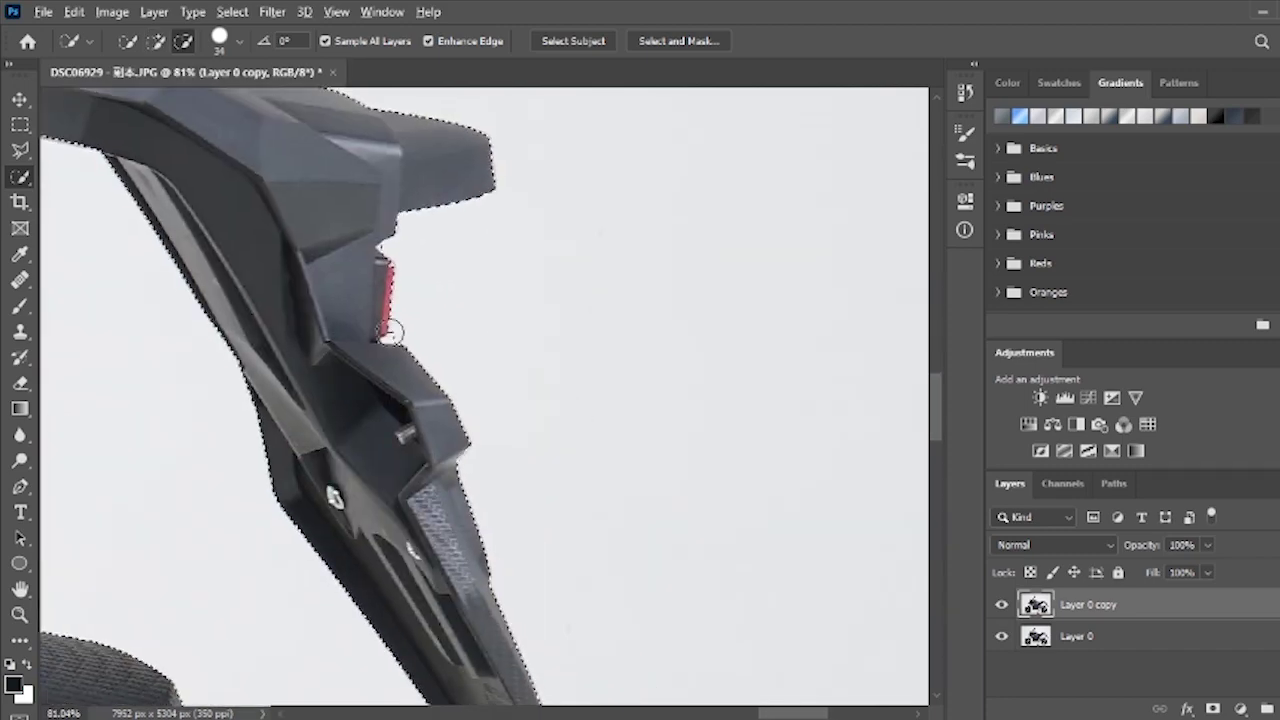
{"action": "scroll", "coordinate": [394, 325], "scroll_direction": "up", "scroll_amount": 6}
{"action": "mouse_move", "coordinate": [468, 345]}
{"action": "left_mouse_down"}
{"action": "mouse_move", "coordinate": [427, 367]}
{"action": "mouse_move", "coordinate": [428, 345]}
{"action": "left_mouse_up"}
{"action": "left_click_drag", "start_coordinate": [405, 180], "coordinate": [565, 510]}
{"action": "scroll", "coordinate": [534, 437], "scroll_direction": "up", "scroll_amount": 5}
{"action": "left_click_drag", "start_coordinate": [528, 400], "coordinate": [508, 387]}
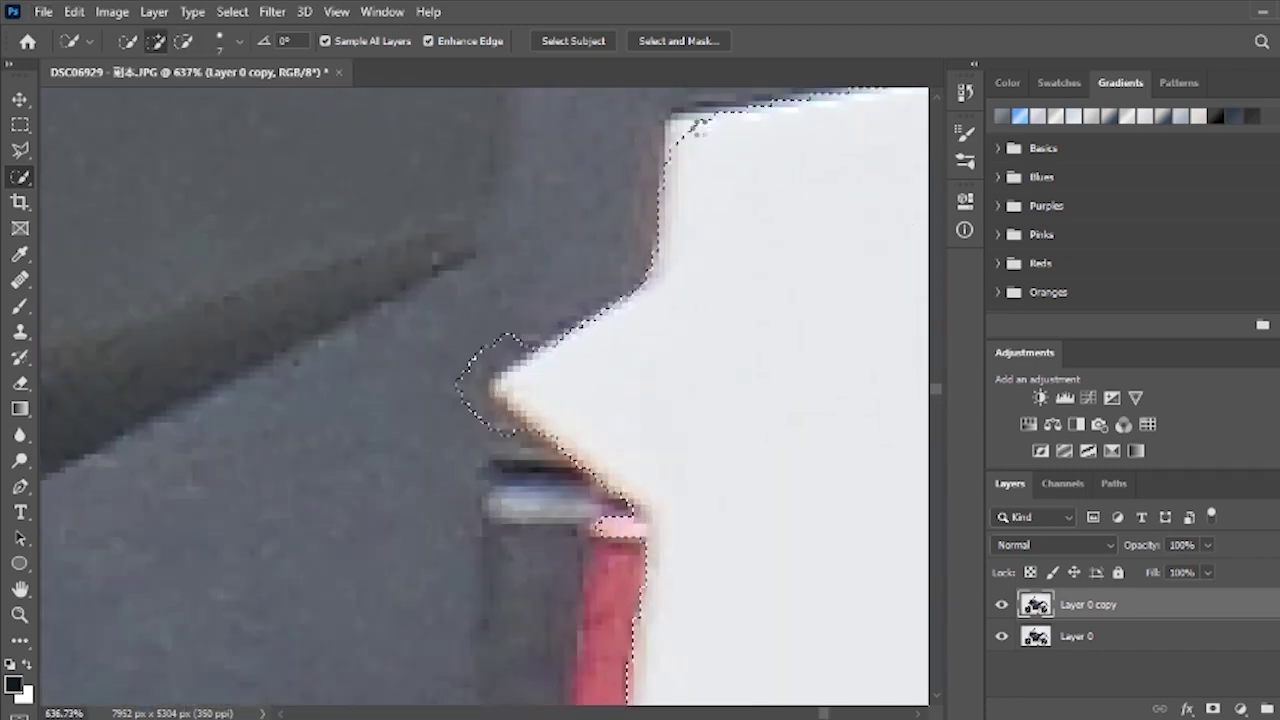
{"action": "left_click_drag", "start_coordinate": [694, 128], "coordinate": [702, 128]}
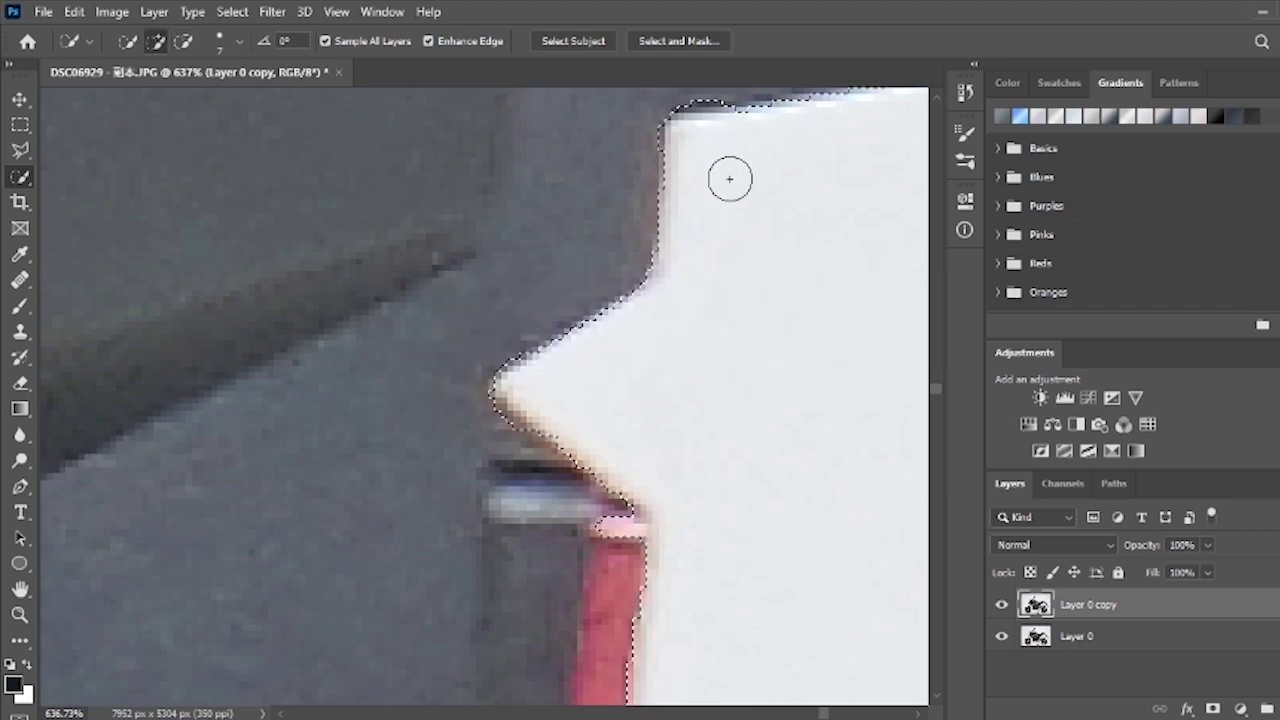
{"action": "left_click_drag", "start_coordinate": [729, 180], "coordinate": [535, 410]}
Subtract the background in the narrow corner between the tail fairing and the rear bracket.
{"action": "scroll", "coordinate": [550, 430], "scroll_direction": "down", "scroll_amount": 6}
{"action": "left_click_drag", "start_coordinate": [300, 270], "coordinate": [536, 470]}
{"action": "scroll", "coordinate": [372, 316], "scroll_direction": "up", "scroll_amount": 3}
{"action": "left_click_drag", "start_coordinate": [410, 316], "coordinate": [517, 317]}
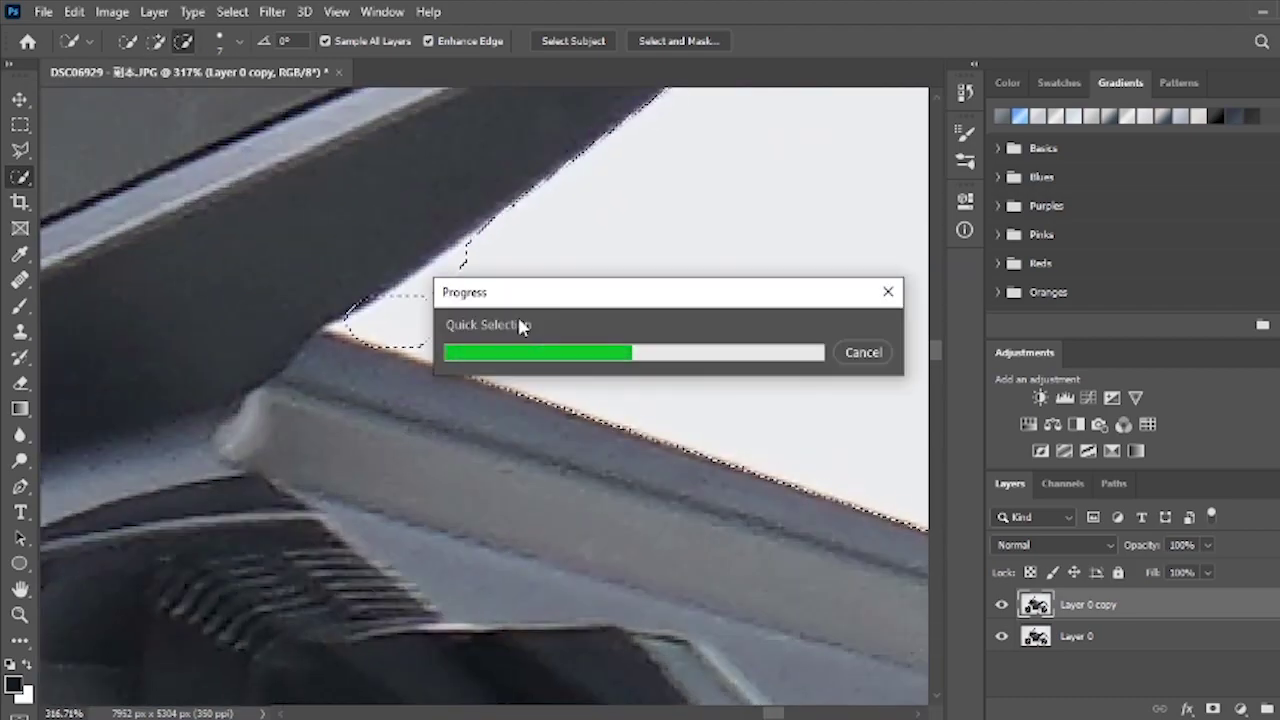
{"action": "left_click", "coordinate": [479, 249], "text": "alt"}
{"action": "left_click_drag", "start_coordinate": [716, 192], "coordinate": [646, 294]}
Add the pointed tips of the tail fairing below the silver grab rail, using brush size 17.
{"action": "scroll", "coordinate": [646, 294], "scroll_direction": "down", "scroll_amount": 6}
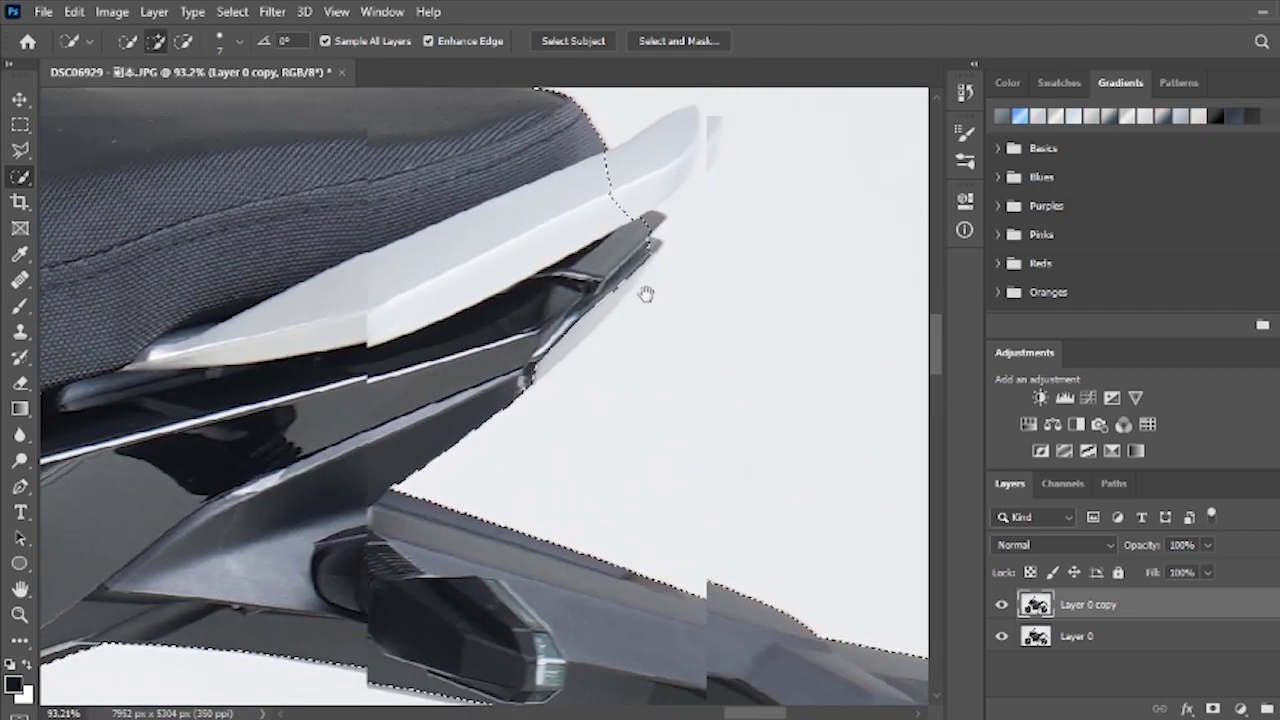
{"action": "scroll", "coordinate": [643, 240], "scroll_direction": "up", "scroll_amount": 4}
{"action": "right_click", "coordinate": [668, 228], "text": "alt"}
{"action": "left_click_drag", "start_coordinate": [697, 142], "coordinate": [433, 426]}
{"action": "scroll", "coordinate": [640, 290], "scroll_direction": "up", "scroll_amount": 3}
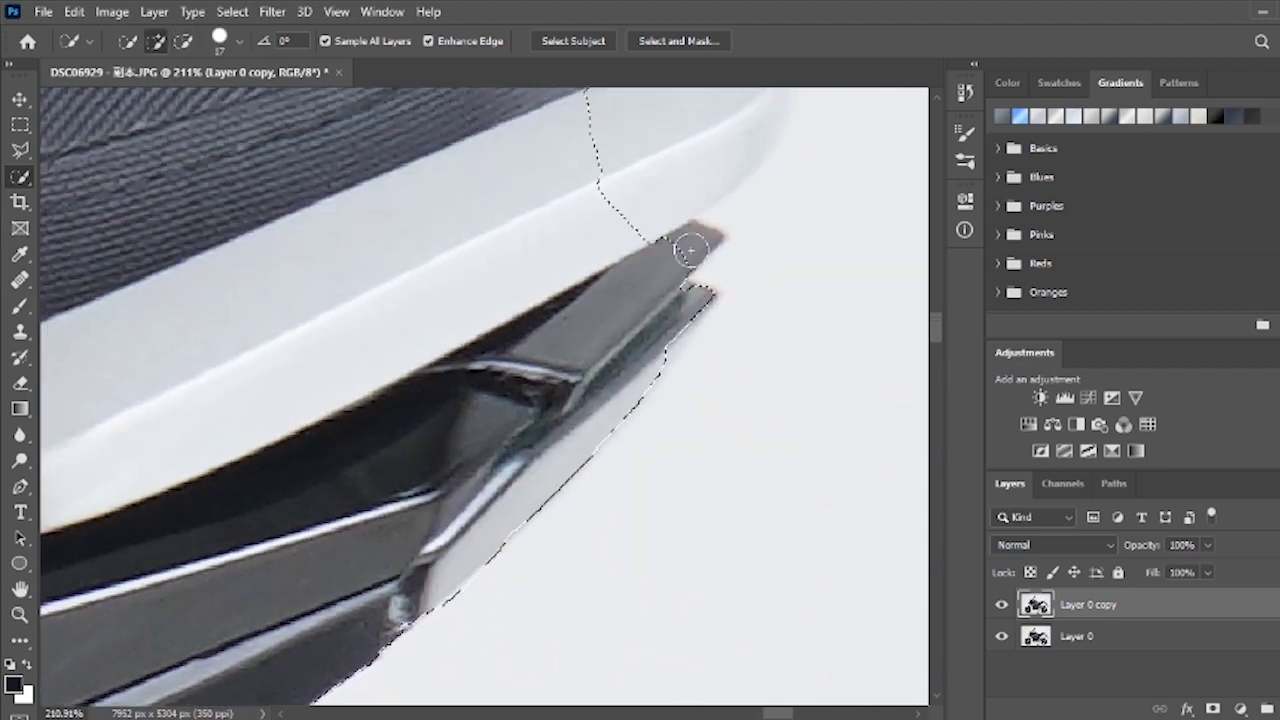
{"action": "left_click_drag", "start_coordinate": [689, 249], "coordinate": [701, 238]}
Add the light silver grab rail's missed rear end to the selection.
{"action": "left_click_drag", "start_coordinate": [680, 191], "coordinate": [720, 150]}
{"action": "scroll", "coordinate": [745, 175], "scroll_direction": "up", "scroll_amount": 3}
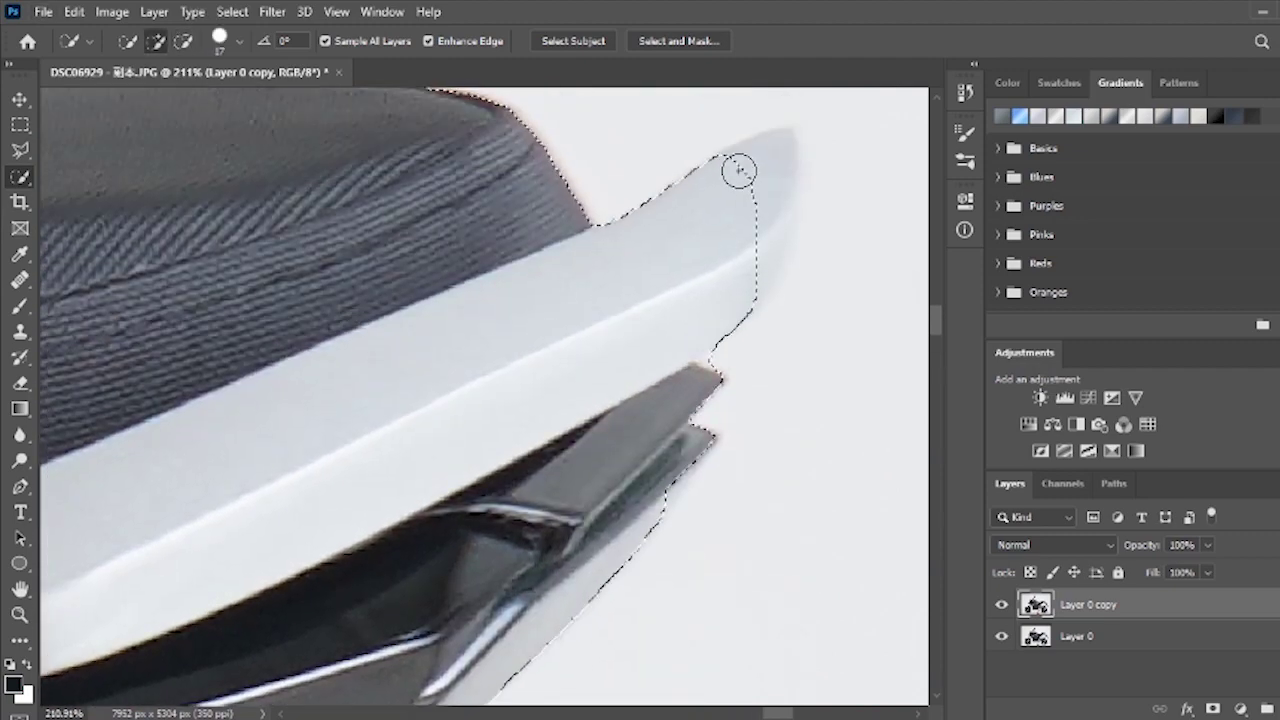
{"action": "scroll", "coordinate": [746, 358], "scroll_direction": "up", "scroll_amount": 7}
{"action": "right_click", "coordinate": [743, 353], "text": "alt"}
{"action": "left_click_drag", "start_coordinate": [580, 350], "coordinate": [682, 292]}
{"action": "scroll", "coordinate": [700, 300], "scroll_direction": "down", "scroll_amount": 10}
Add the far-side grab rail visible behind the seat to the selection, using brush size 17.
{"action": "scroll", "coordinate": [598, 190], "scroll_direction": "up", "scroll_amount": 6}
{"action": "right_click", "coordinate": [598, 190], "text": "alt"}
{"action": "left_click_drag", "start_coordinate": [560, 190], "coordinate": [600, 204]}
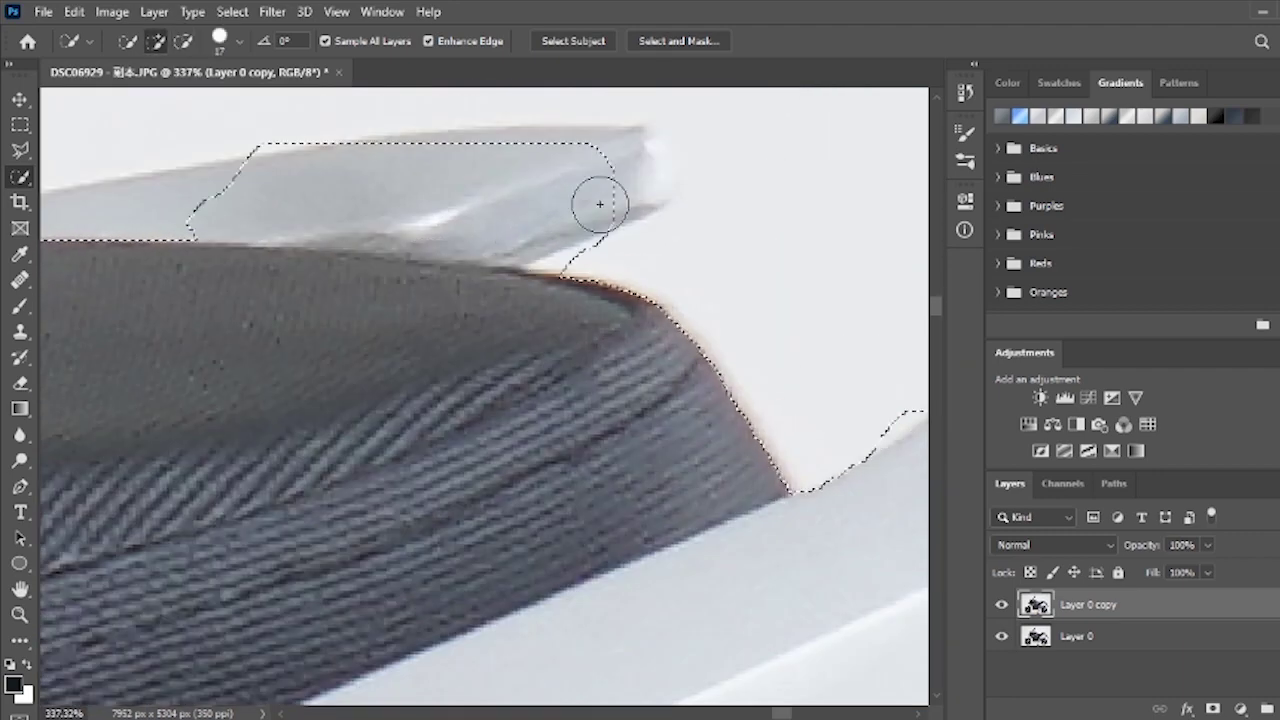
{"action": "mouse_move", "coordinate": [67, 223]}
{"action": "left_mouse_down"}
{"action": "mouse_move", "coordinate": [489, 214]}
{"action": "mouse_move", "coordinate": [675, 227]}
{"action": "left_mouse_up"}
{"action": "scroll", "coordinate": [543, 286], "scroll_direction": "up", "scroll_amount": 5}
{"action": "right_click", "coordinate": [540, 222], "text": "alt"}
{"action": "scroll", "coordinate": [700, 210], "scroll_direction": "down", "scroll_amount": 7}
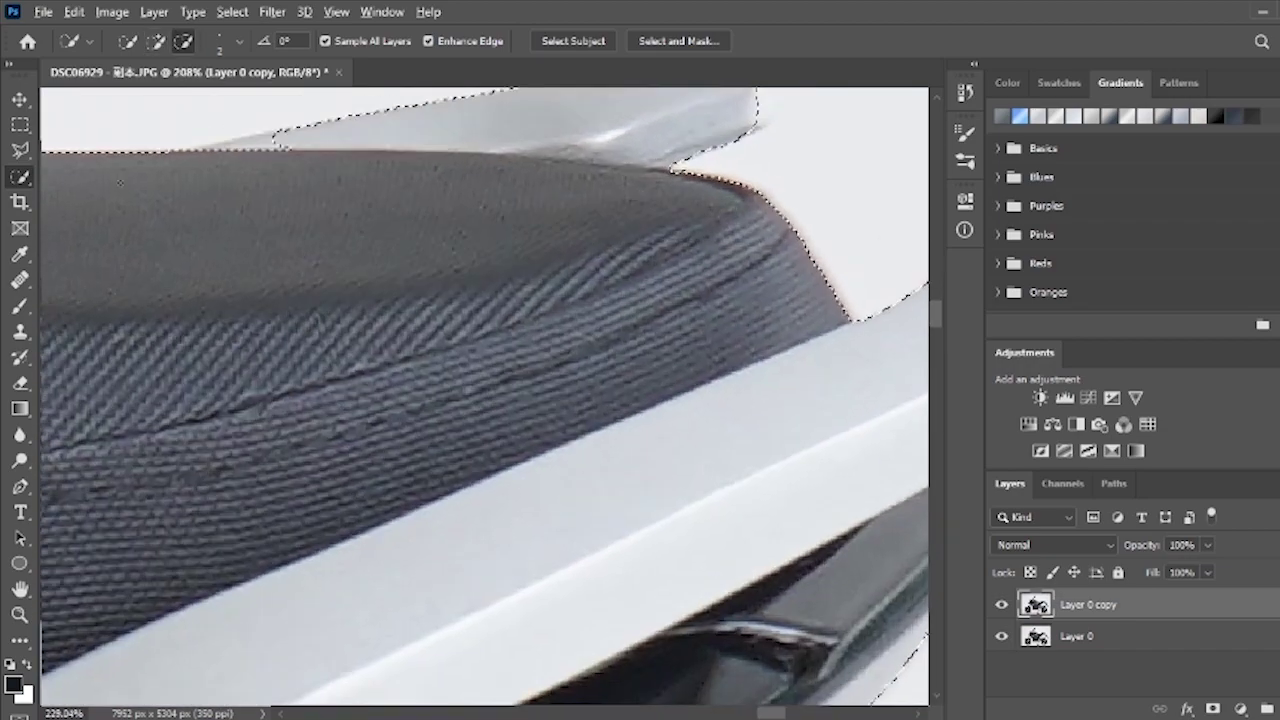
Fine-tune the selection along the far-side grab rail's edges and where it meets the seat, using brush size 3.
{"action": "scroll", "coordinate": [500, 165], "scroll_direction": "up", "scroll_amount": 7}
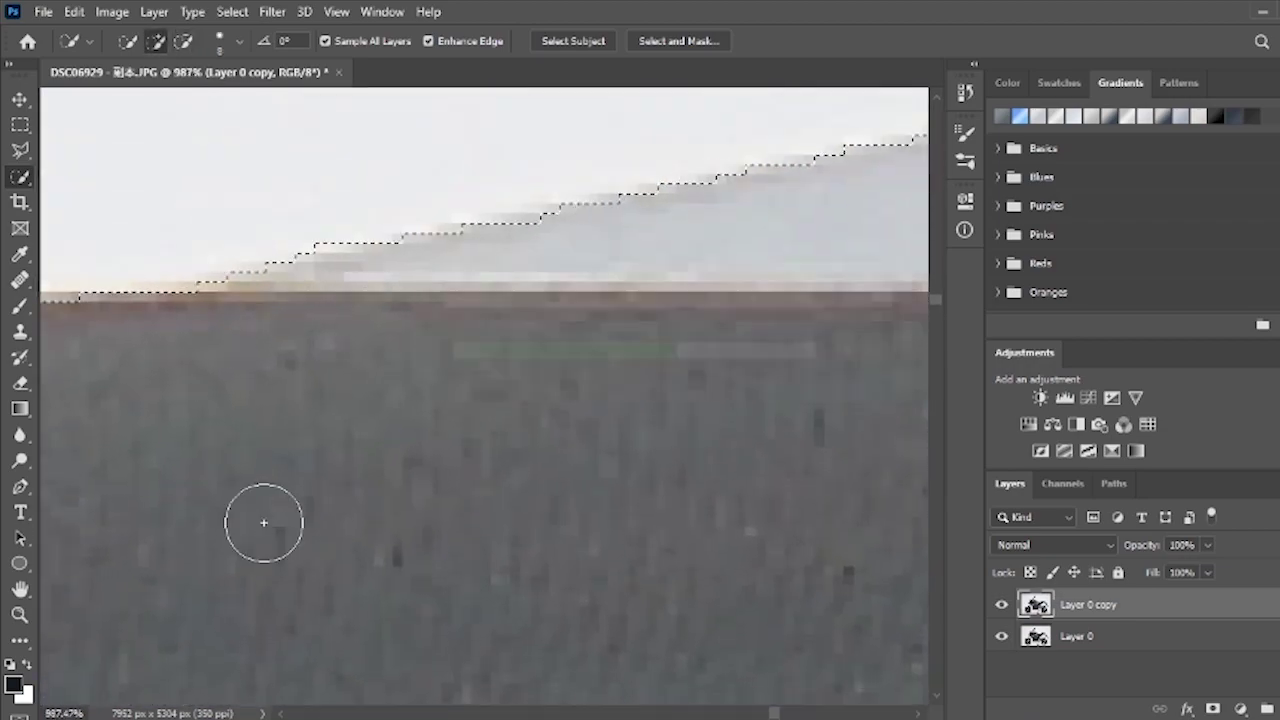
{"action": "scroll", "coordinate": [263, 522], "scroll_direction": "down", "scroll_amount": 6}
{"action": "scroll", "coordinate": [651, 509], "scroll_direction": "up", "scroll_amount": 6}
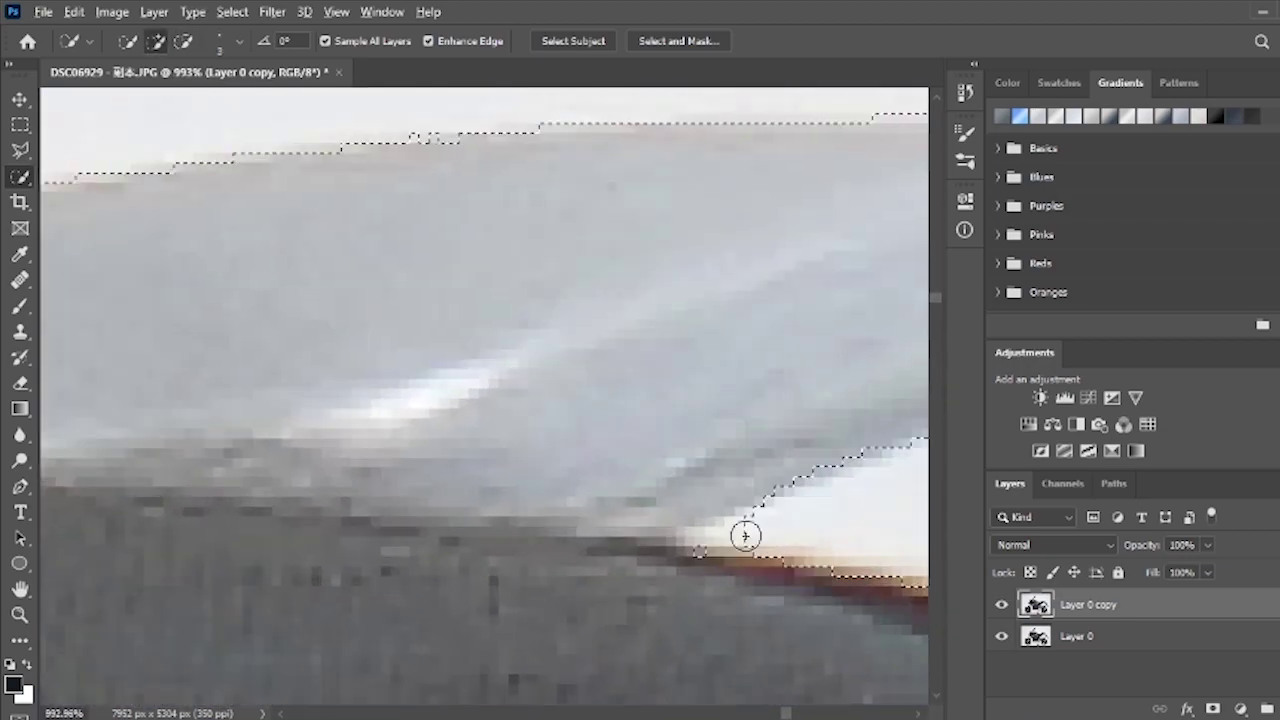
{"action": "scroll", "coordinate": [300, 460], "scroll_direction": "down", "scroll_amount": 4}
{"action": "left_click_drag", "start_coordinate": [223, 506], "coordinate": [850, 430]}
{"action": "scroll", "coordinate": [197, 446], "scroll_direction": "down", "scroll_amount": 4}
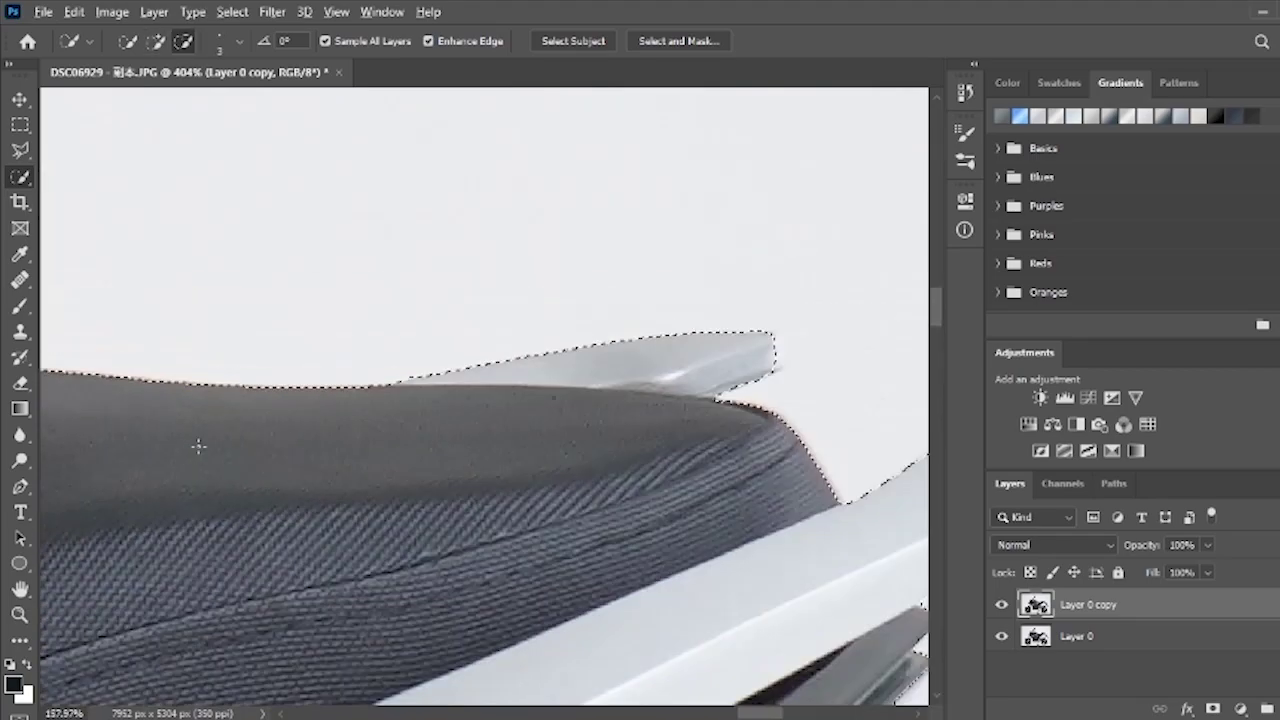
Subtract the background between the handlebar grip and tank at brush size 20, and add the bar end's missed lower edge.
{"action": "left_click_drag", "start_coordinate": [197, 446], "coordinate": [800, 480]}
{"action": "scroll", "coordinate": [265, 499], "scroll_direction": "down", "scroll_amount": 5}
{"action": "scroll", "coordinate": [350, 322], "scroll_direction": "up", "scroll_amount": 5}
{"action": "key", "text": "bracketright"}
{"action": "key", "text": "bracketright"}
{"action": "key", "text": "bracketright"}
{"action": "key", "text": "bracketright"}
{"action": "key", "text": "bracketright"}
{"action": "key", "text": "bracketright"}
{"action": "key", "text": "bracketright"}
{"action": "key", "text": "bracketright"}
{"action": "key", "text": "bracketright"}
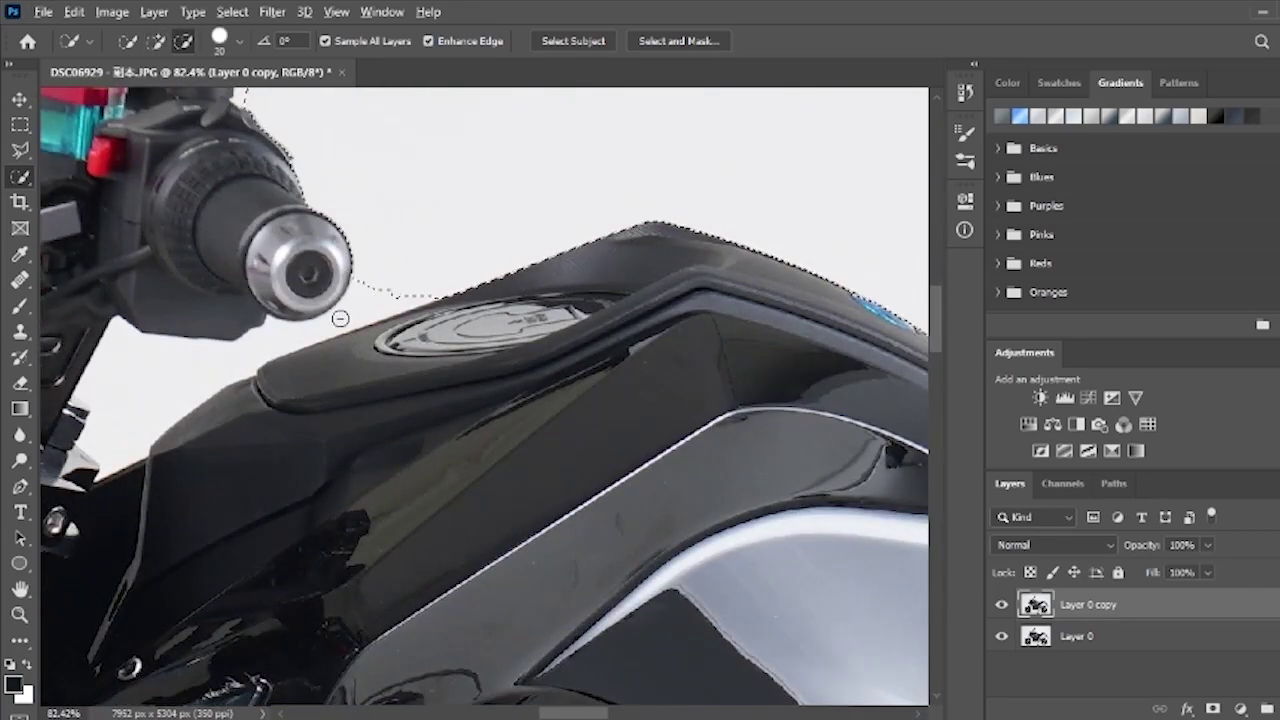
{"action": "scroll", "coordinate": [419, 296], "scroll_direction": "up", "scroll_amount": 5}
{"action": "key", "text": "super"}
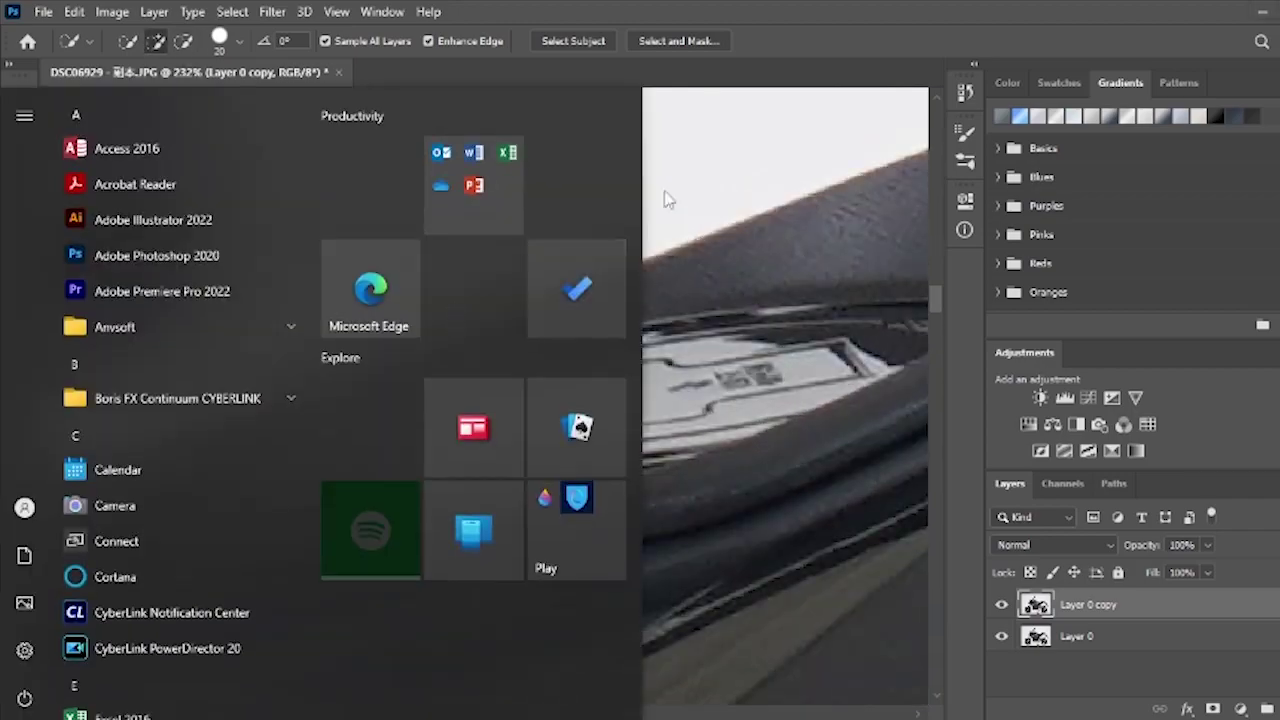
{"action": "left_click", "coordinate": [666, 200]}
{"action": "left_click", "coordinate": [416, 316], "text": "alt"}
{"action": "left_click_drag", "start_coordinate": [101, 371], "coordinate": [346, 382]}
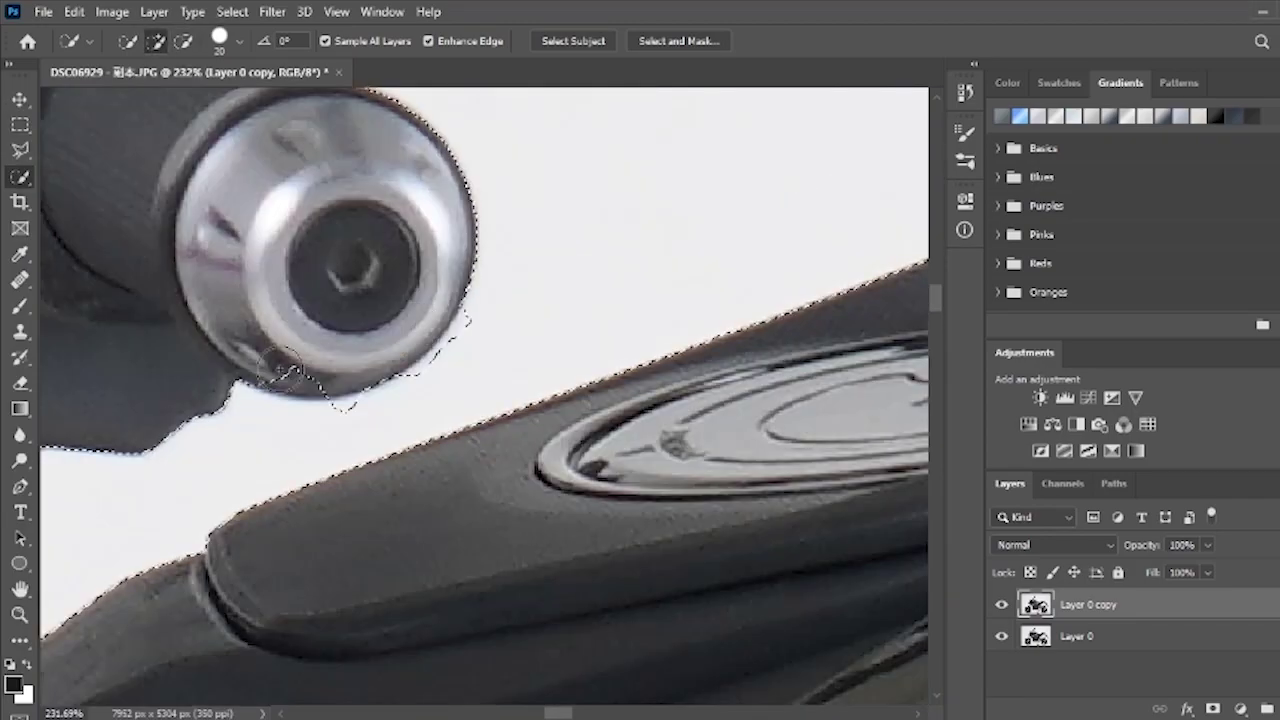
Refine the selection around the metal steering clamp edges in the gap between the handlebar and tank.
{"action": "scroll", "coordinate": [272, 340], "scroll_direction": "down", "scroll_amount": 5}
{"action": "scroll", "coordinate": [159, 418], "scroll_direction": "up", "scroll_amount": 4}
{"action": "left_click_drag", "start_coordinate": [159, 418], "coordinate": [337, 597]}
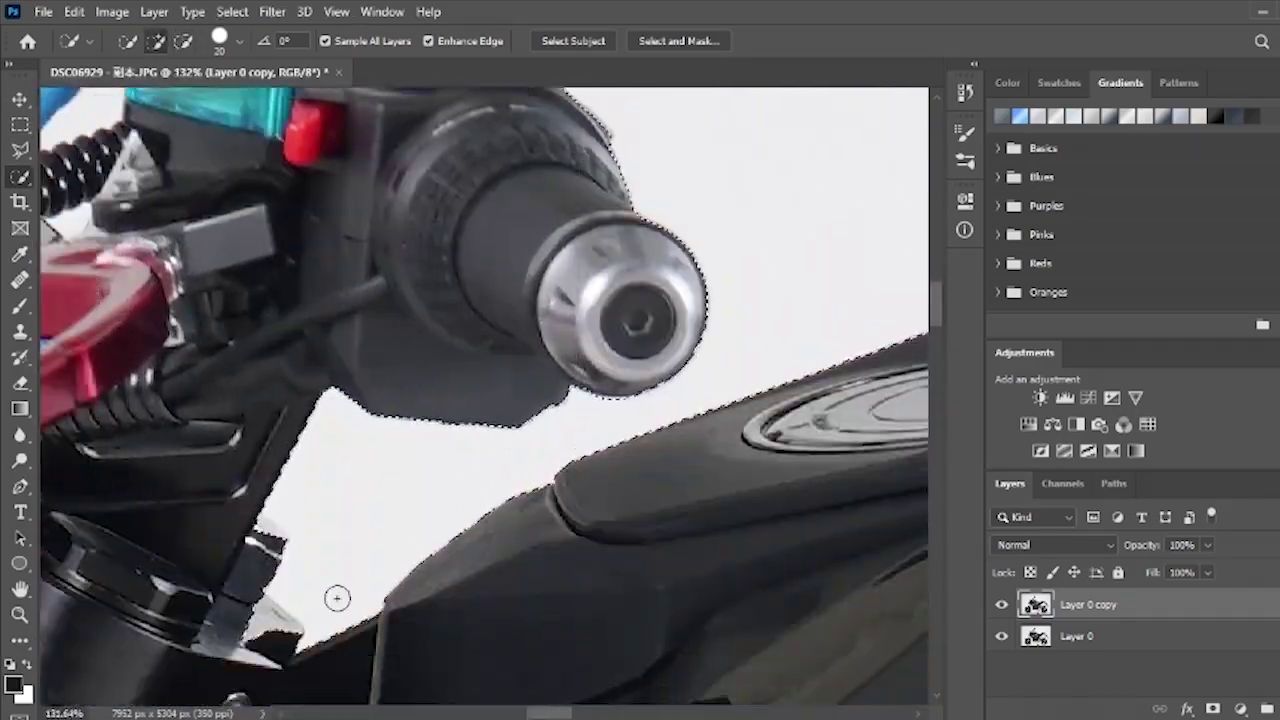
{"action": "scroll", "coordinate": [288, 635], "scroll_direction": "up", "scroll_amount": 3}
{"action": "left_click_drag", "start_coordinate": [288, 635], "coordinate": [360, 545]}
{"action": "left_click", "coordinate": [360, 540], "text": "alt"}
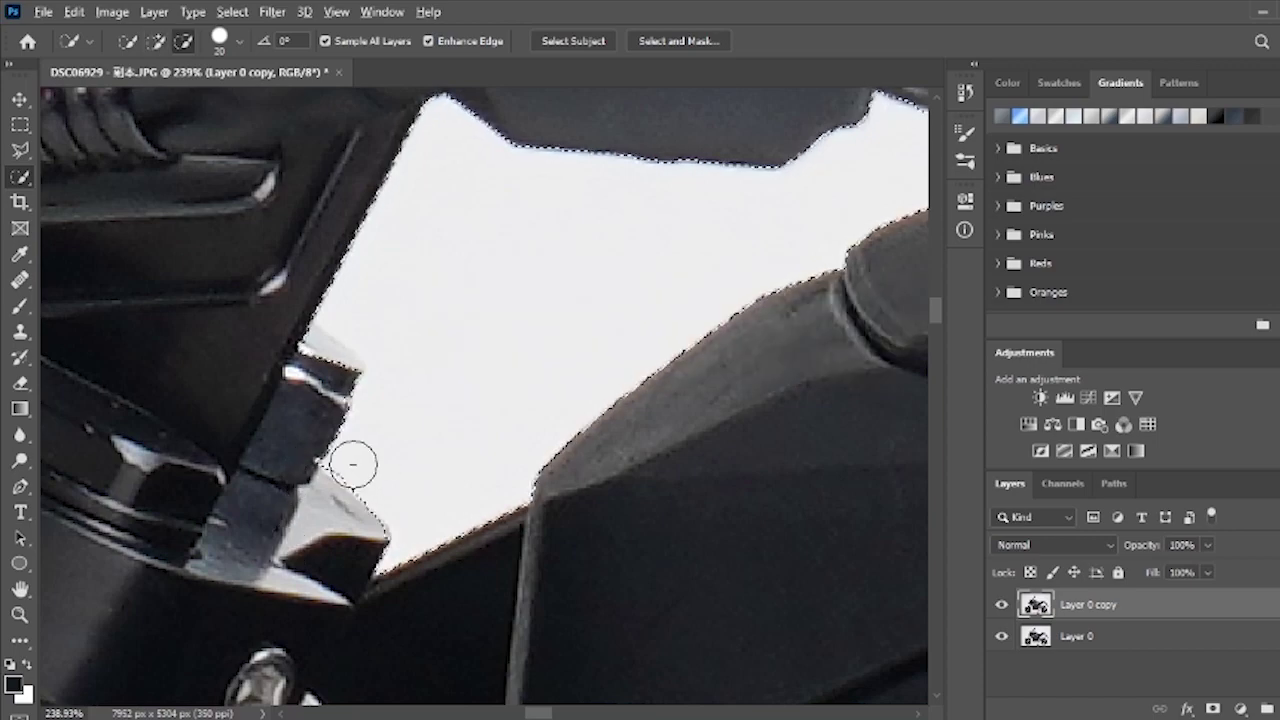
{"action": "left_click", "coordinate": [330, 350], "text": "alt"}
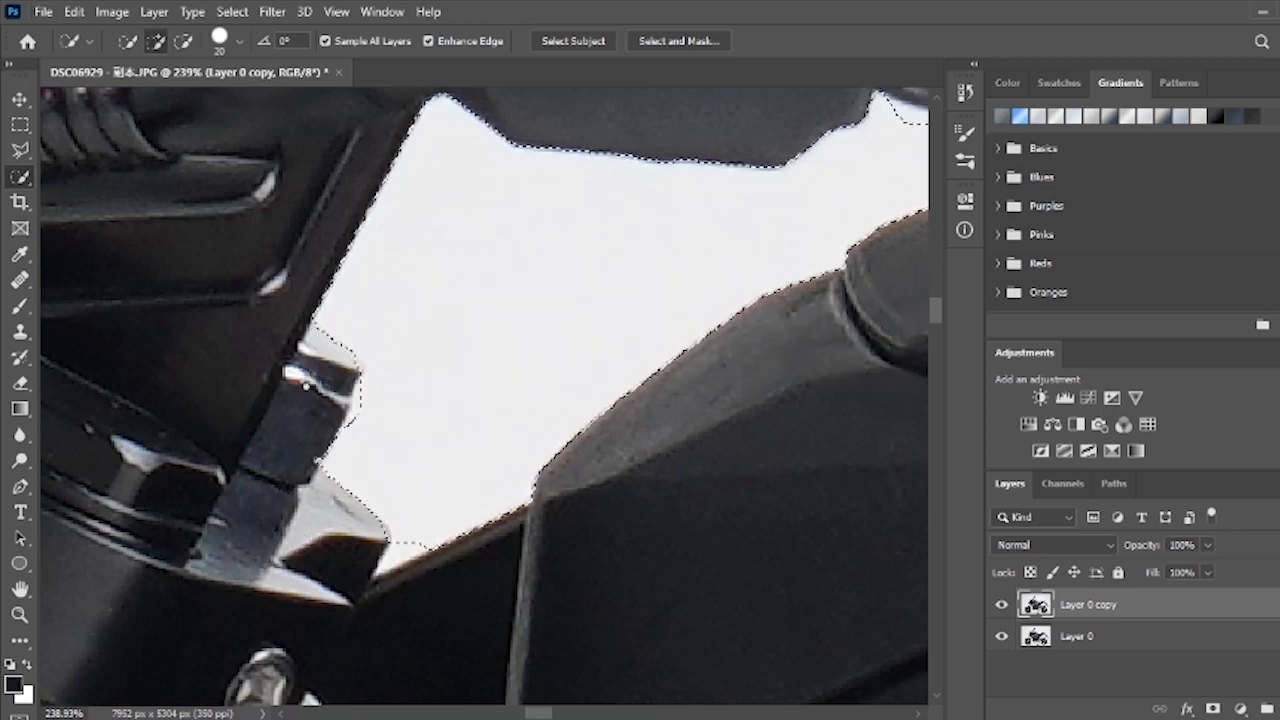
{"action": "left_click", "coordinate": [332, 388], "text": "alt"}
{"action": "scroll", "coordinate": [280, 320], "scroll_direction": "down", "scroll_amount": 5}
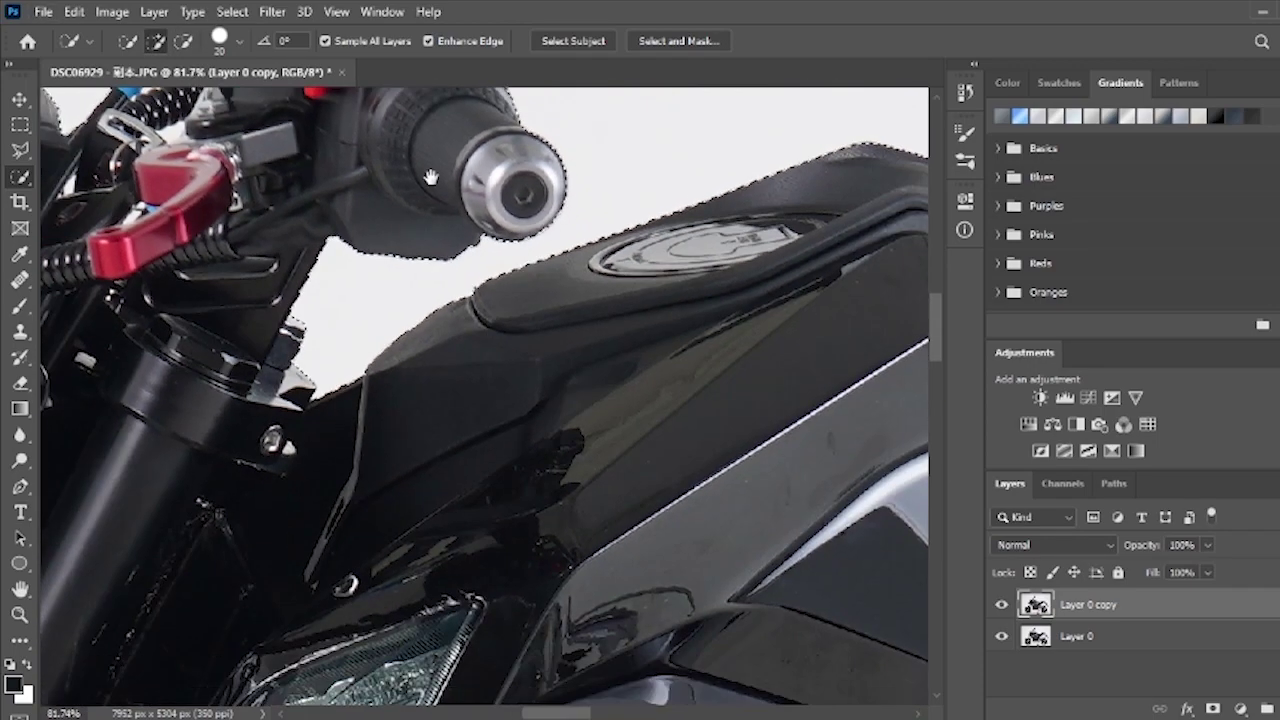
Subtract the background where the mirror stem meets the handlebar switch housing.
{"action": "left_click_drag", "start_coordinate": [430, 130], "coordinate": [465, 370]}
{"action": "scroll", "coordinate": [465, 365], "scroll_direction": "up", "scroll_amount": 5}
{"action": "left_click", "coordinate": [465, 396], "text": "alt"}
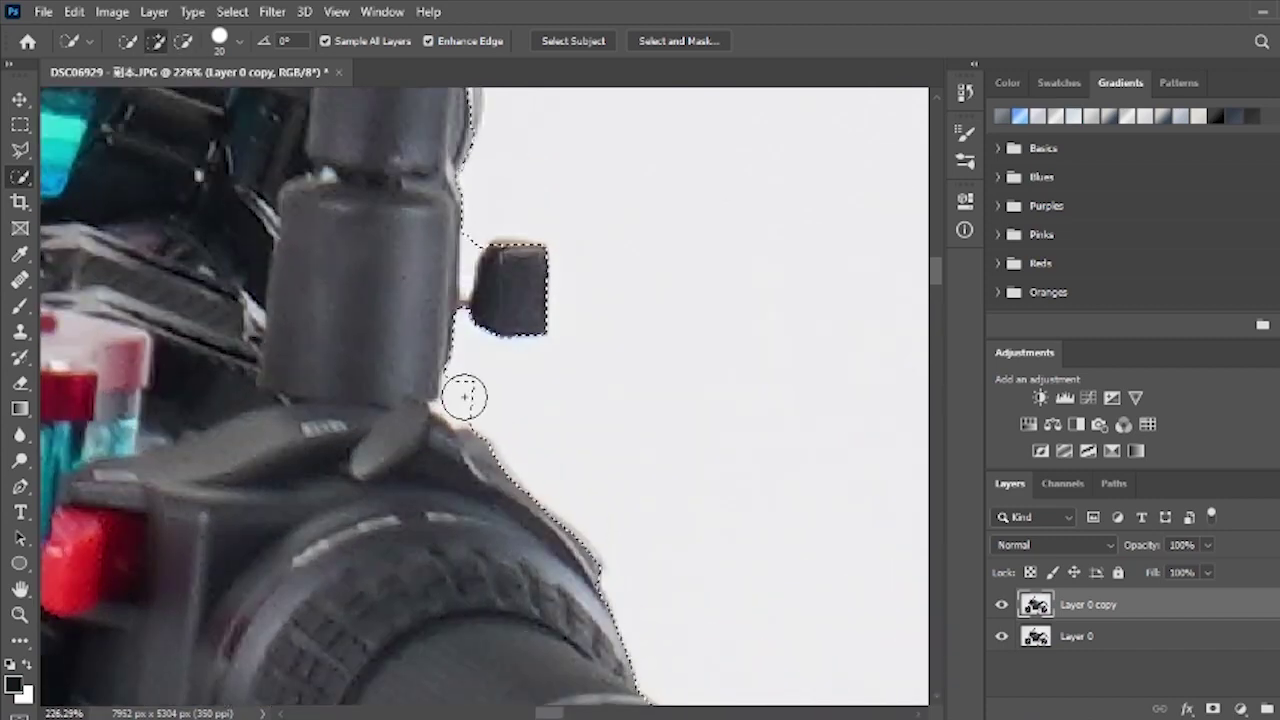
{"action": "left_click", "coordinate": [456, 418], "text": "alt"}
Subtract the gap between the mirror stem and small black knob, and refine the stem's edge with brush size 6.
{"action": "scroll", "coordinate": [450, 185], "scroll_direction": "up", "scroll_amount": 3}
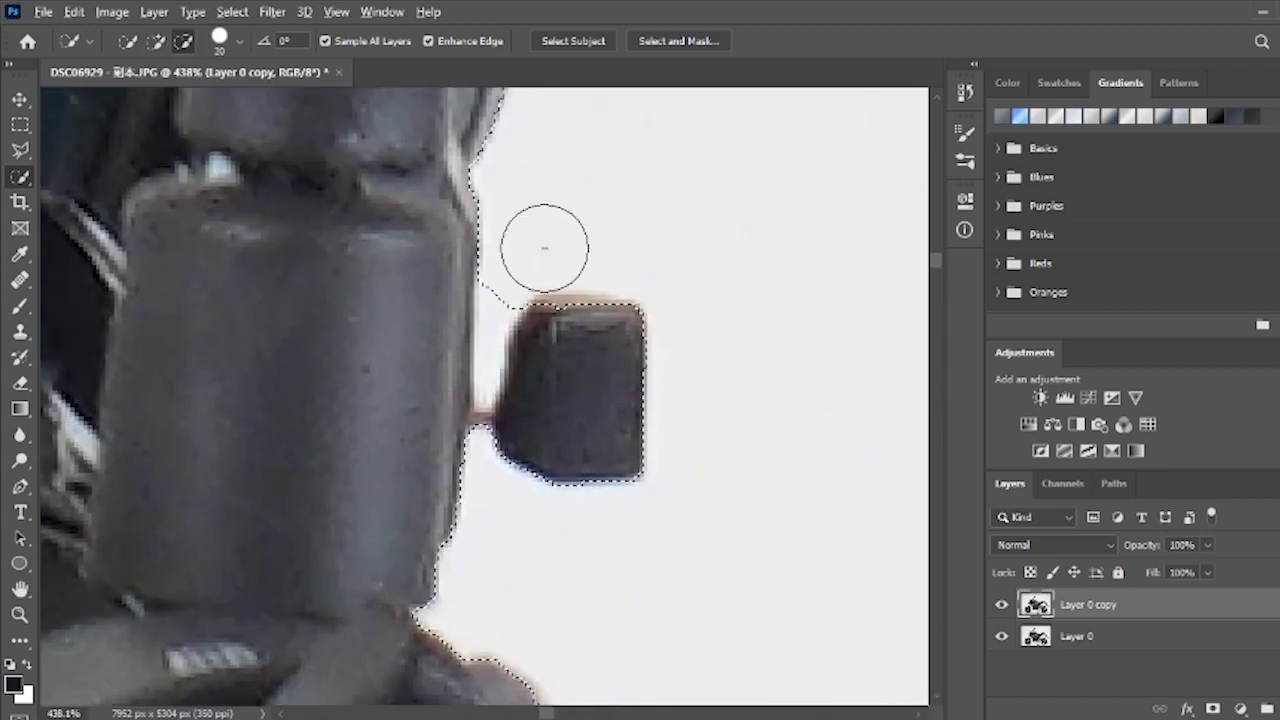
{"action": "left_click", "coordinate": [494, 337], "text": "alt"}
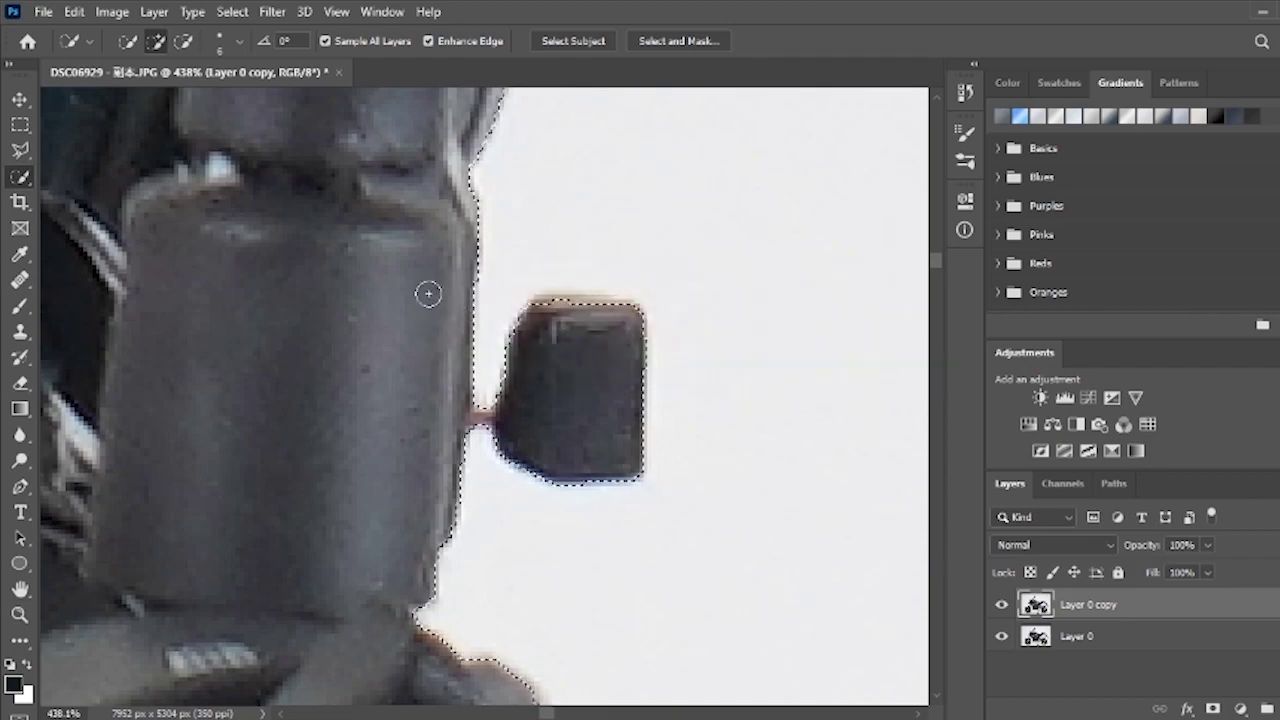
{"action": "scroll", "coordinate": [405, 185], "scroll_direction": "down", "scroll_amount": 5}
{"action": "scroll", "coordinate": [426, 195], "scroll_direction": "up", "scroll_amount": 5}
{"action": "left_click", "coordinate": [392, 218]}
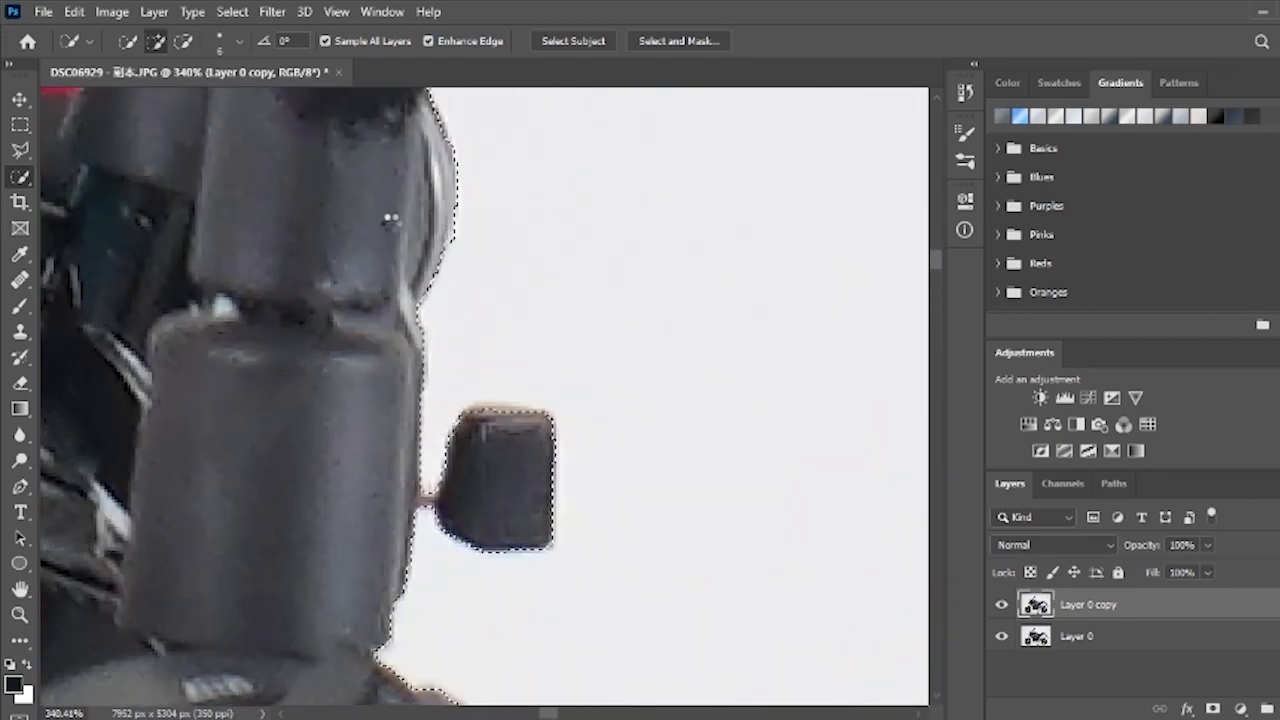
Add a layer mask to Layer 0 copy from the finished motorcycle selection.
{"action": "scroll", "coordinate": [505, 203], "scroll_direction": "down", "scroll_amount": 5}
{"action": "scroll", "coordinate": [505, 202], "scroll_direction": "down", "scroll_amount": 8}
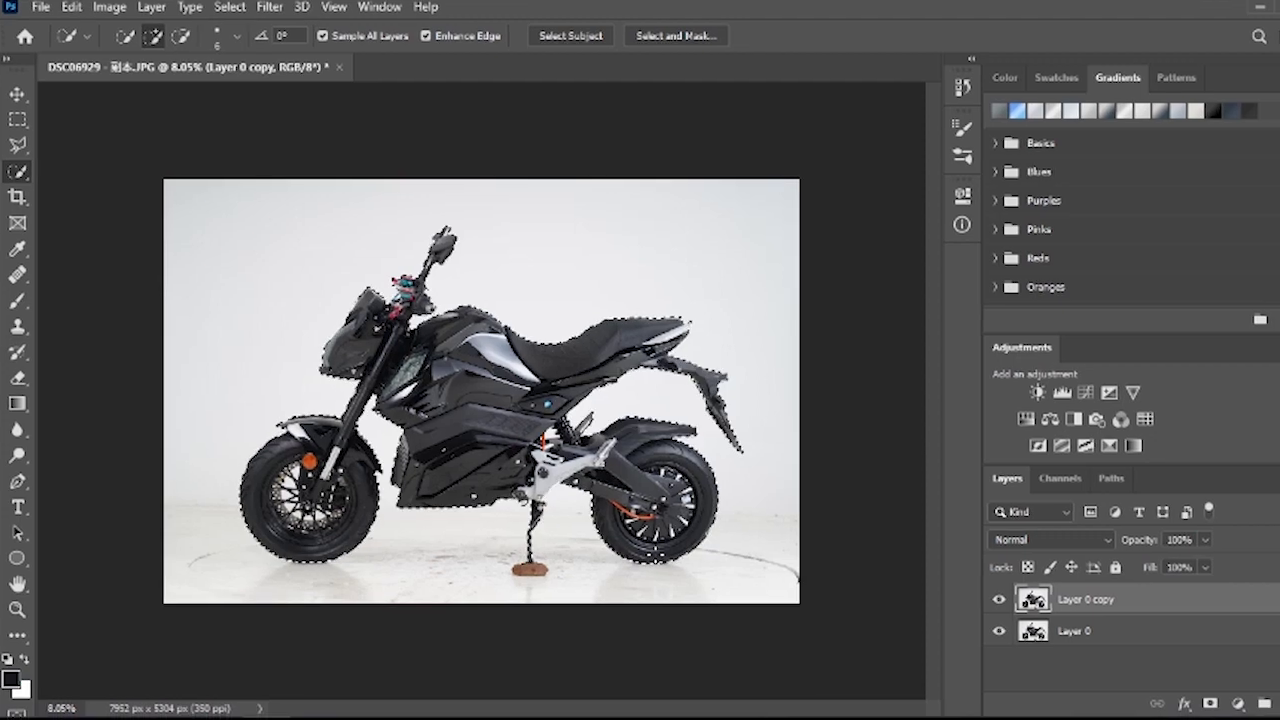
{"action": "left_click", "coordinate": [1211, 704]}
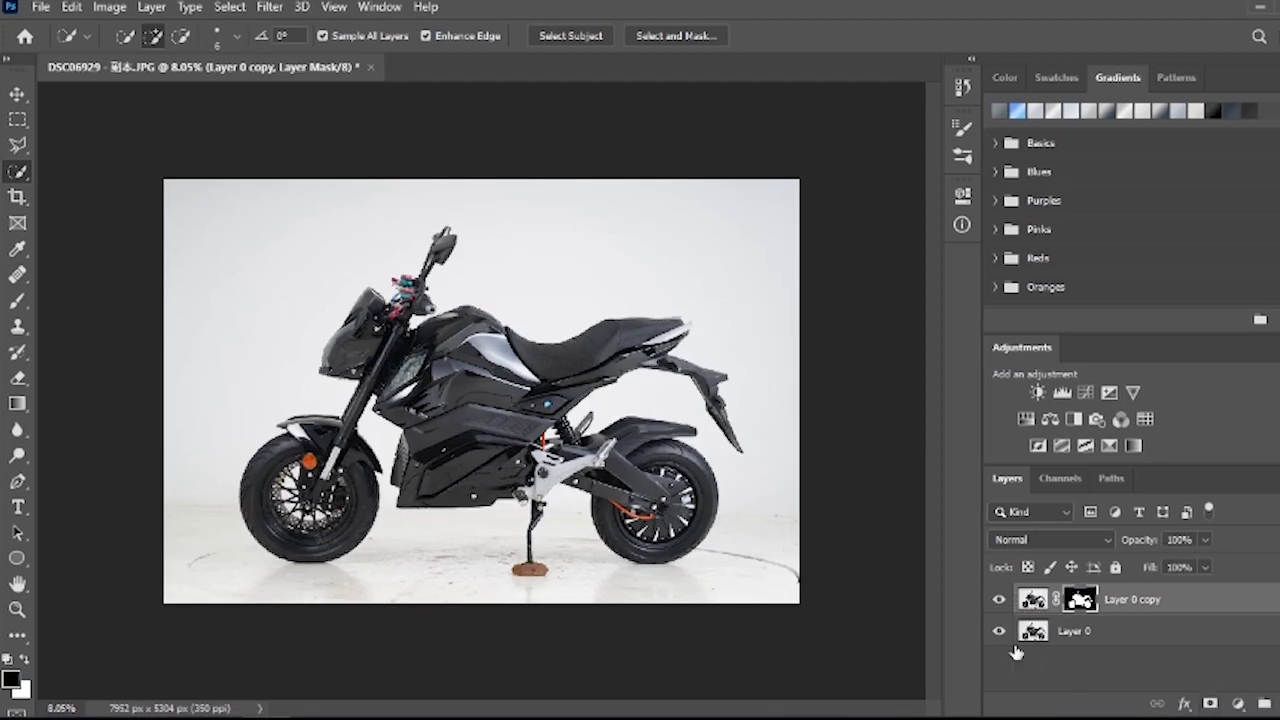
Hide Layer 0 to check the masked motorcycle against transparency.
{"action": "left_click", "coordinate": [999, 632]}
{"action": "left_click", "coordinate": [999, 632]}
{"action": "left_click", "coordinate": [999, 632]}
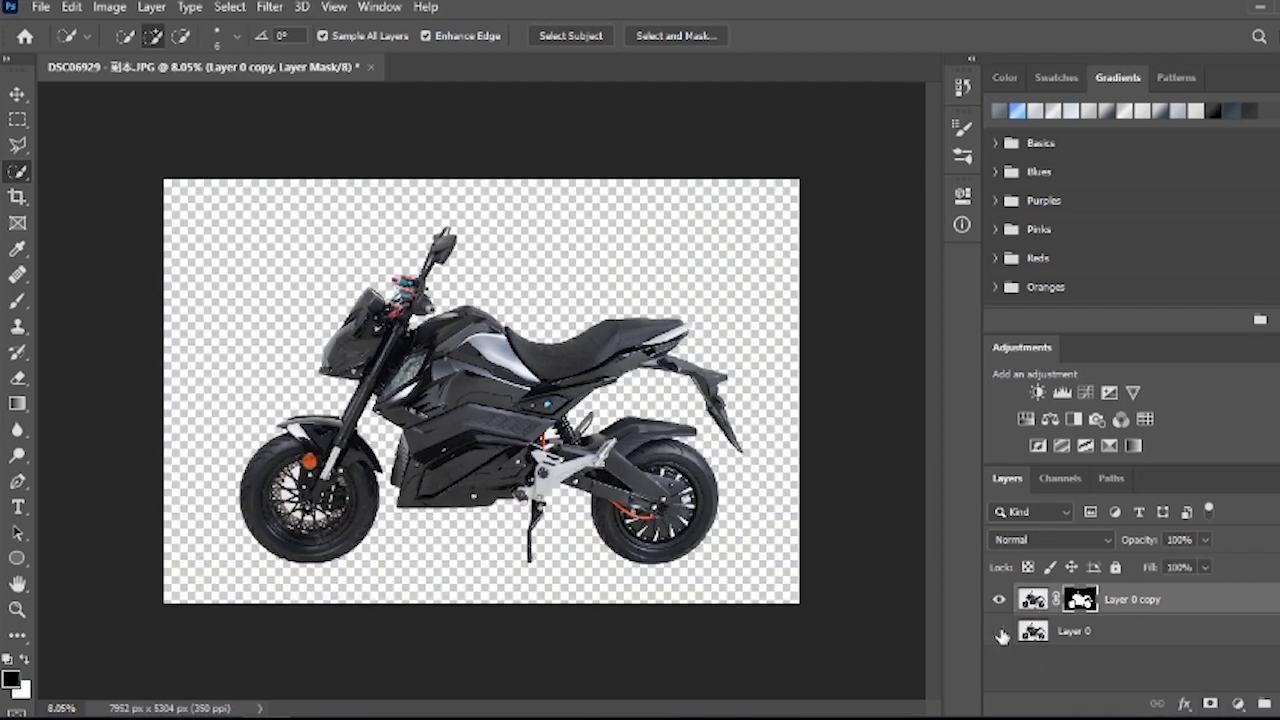
{"action": "left_click", "coordinate": [999, 632]}
{"action": "left_click", "coordinate": [999, 632]}
Paint black on the mask over the selected background between the blue cable sleeve, coiled hose and turquoise reservoir.
{"action": "scroll", "coordinate": [399, 290], "scroll_direction": "up", "scroll_amount": 15}
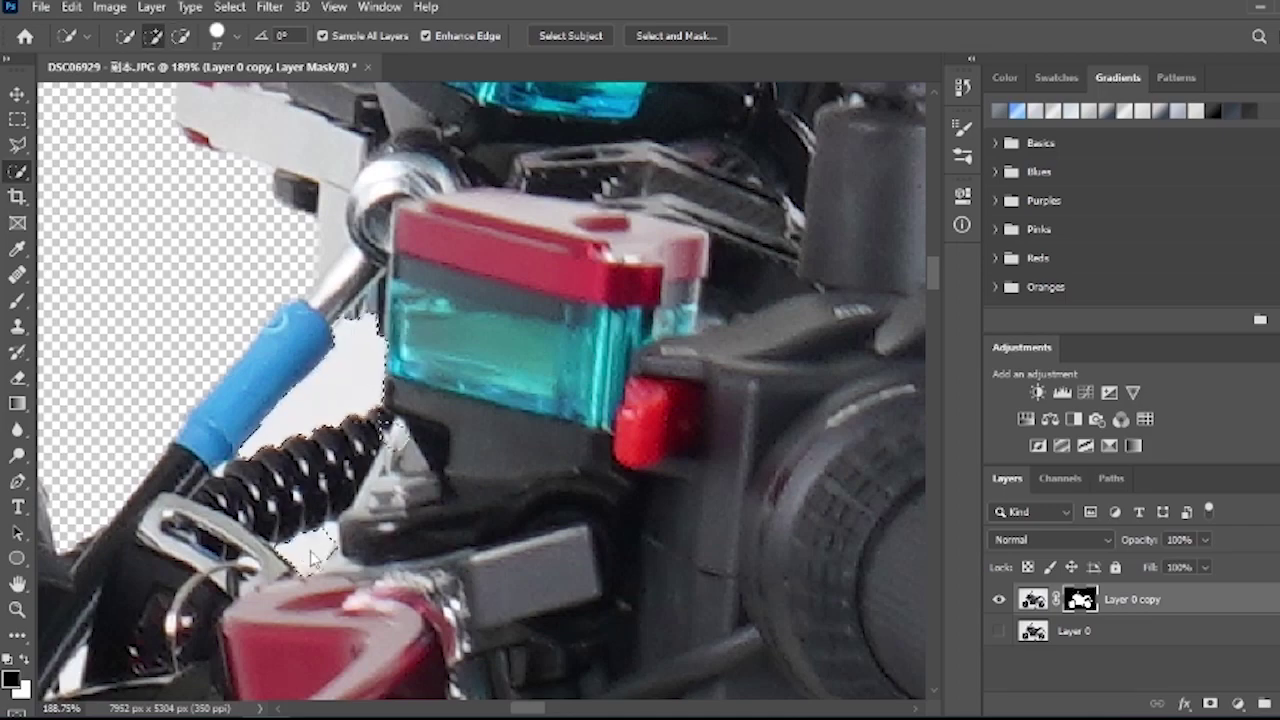
{"action": "key", "text": "b"}
{"action": "key", "text": "bracketleft"}
{"action": "key", "text": "bracketleft"}
{"action": "key", "text": "bracketleft"}
{"action": "left_click", "coordinate": [317, 417]}
{"action": "scroll", "coordinate": [300, 430], "scroll_direction": "down", "scroll_amount": 5}
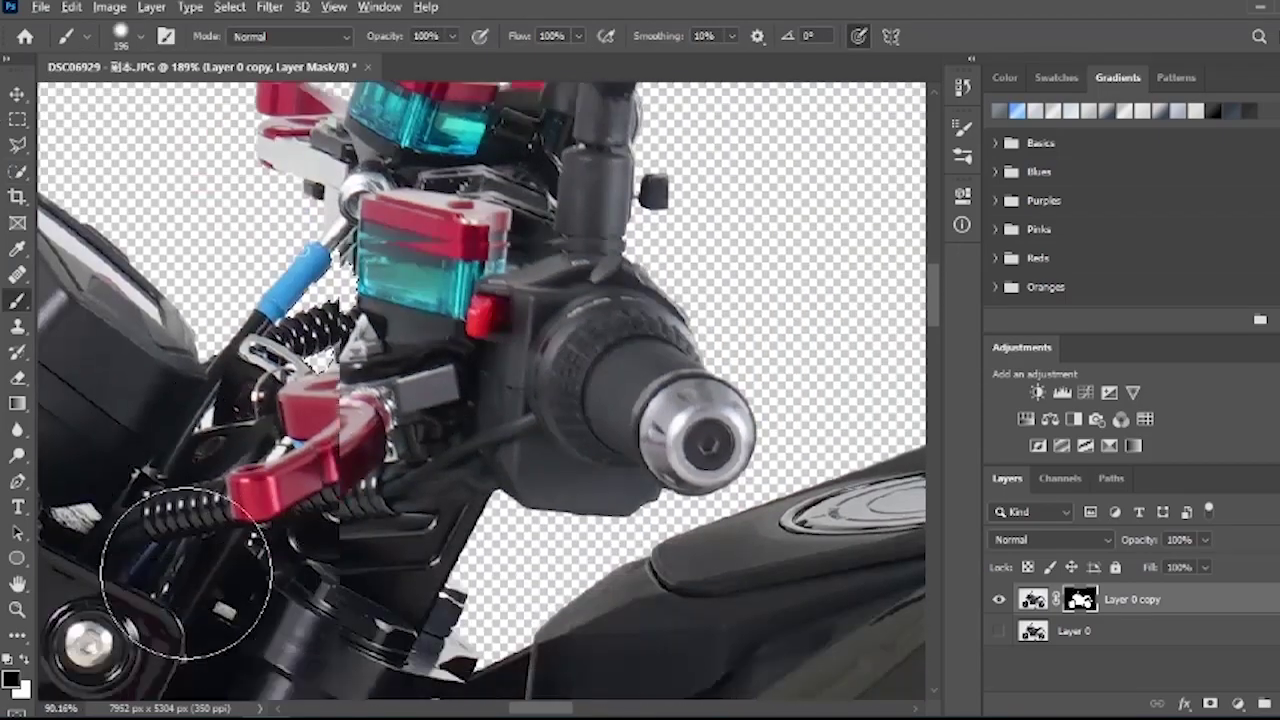
Select the leftover background around the cables near the red brake lever, mask it out, and deselect.
{"action": "scroll", "coordinate": [189, 574], "scroll_direction": "up", "scroll_amount": 5}
{"action": "key", "text": "w"}
{"action": "scroll", "coordinate": [226, 473], "scroll_direction": "up", "scroll_amount": 1}
{"action": "left_click", "coordinate": [17, 301]}
{"action": "left_click", "coordinate": [330, 530]}
{"action": "key", "text": "ctrl+d"}
{"action": "scroll", "coordinate": [275, 498], "scroll_direction": "down", "scroll_amount": 10}
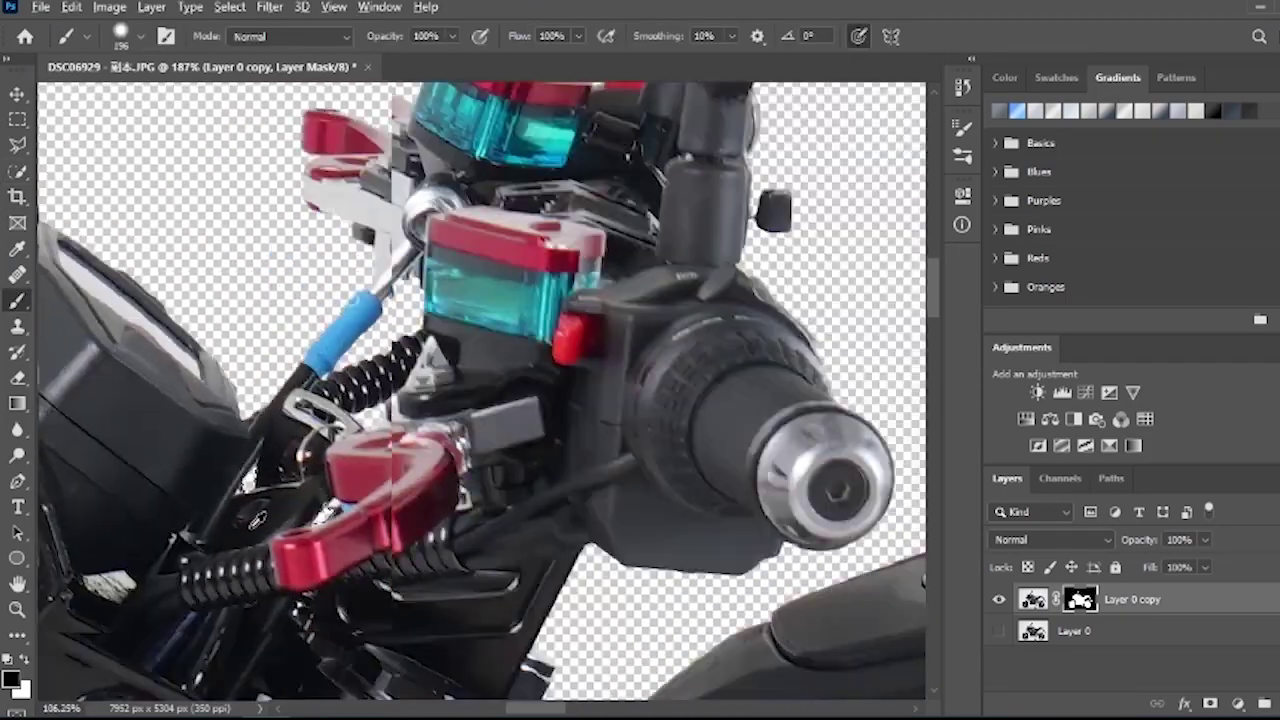
Select the thin white slivers between the two fork parts, paint them out of the mask, and deselect.
{"action": "scroll", "coordinate": [620, 400], "scroll_direction": "up", "scroll_amount": 7}
{"action": "key", "text": "w"}
{"action": "scroll", "coordinate": [559, 449], "scroll_direction": "up", "scroll_amount": 10}
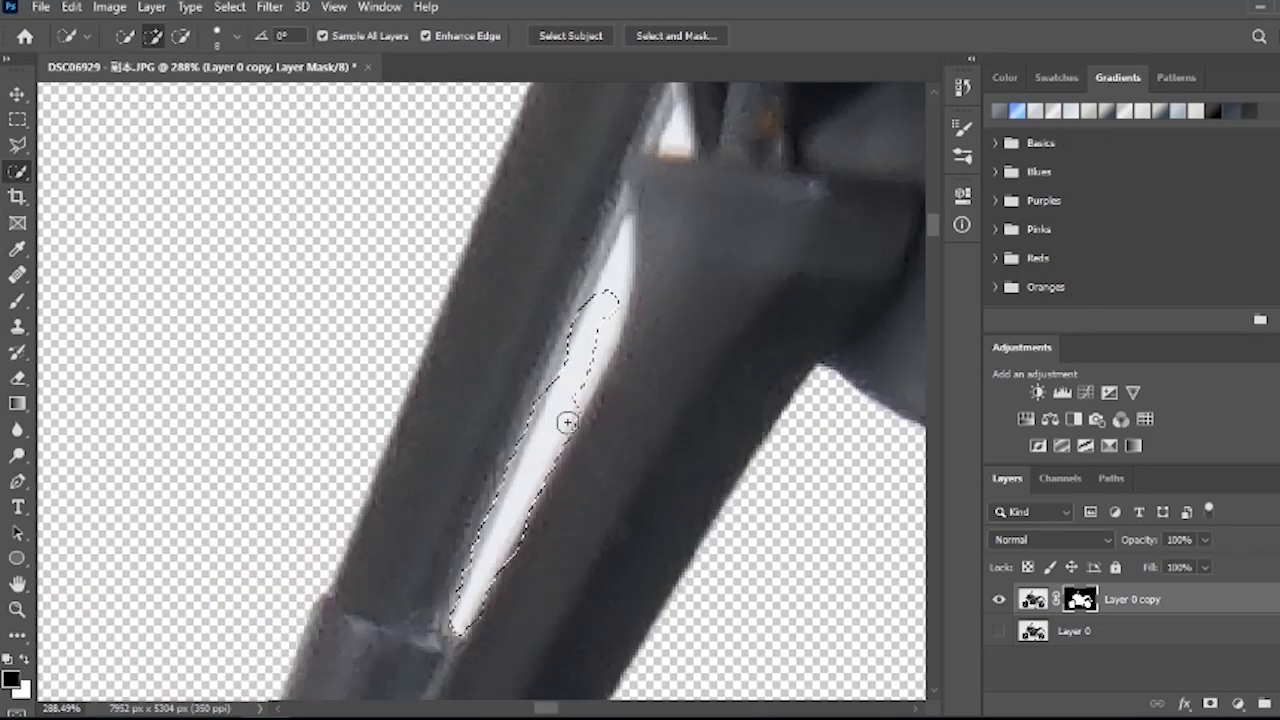
{"action": "left_click_drag", "start_coordinate": [623, 228], "coordinate": [601, 289]}
{"action": "key", "text": "b"}
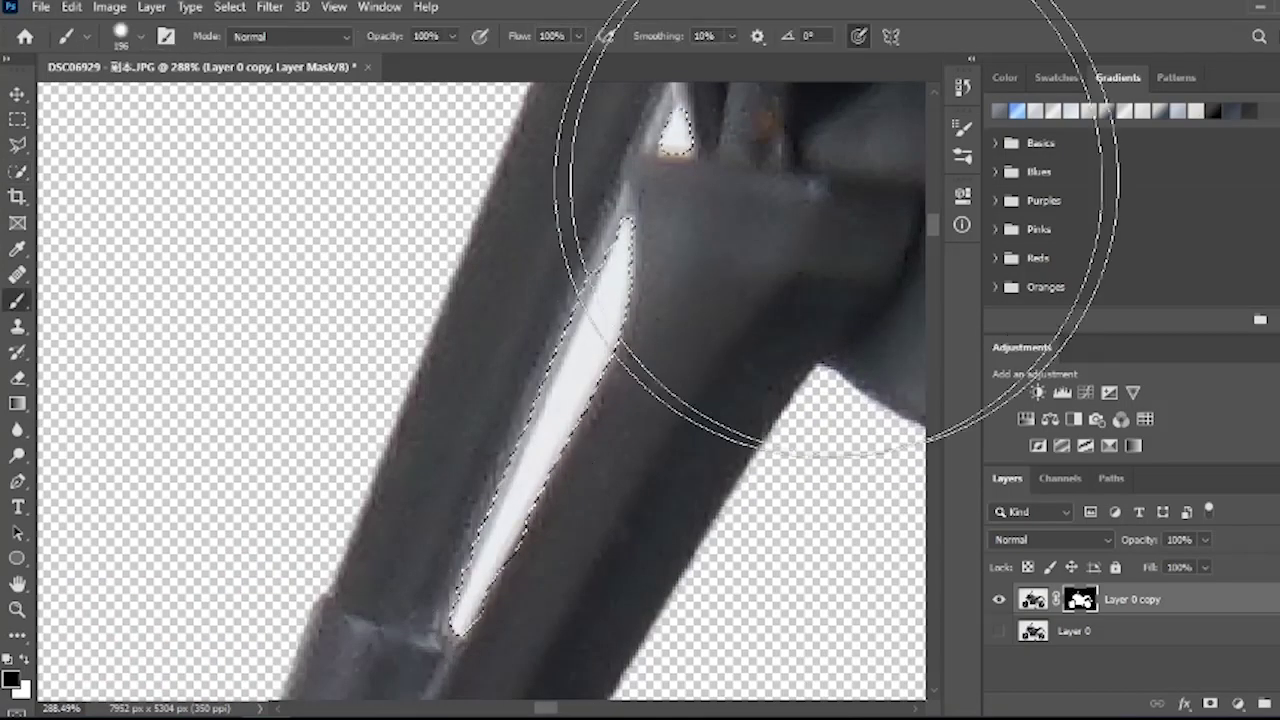
{"action": "left_click_drag", "start_coordinate": [837, 177], "coordinate": [634, 320]}
{"action": "key", "text": "ctrl+d"}
Select the white background gaps between the front wheel spokes with the Quick Selection tool.
{"action": "scroll", "coordinate": [608, 326], "scroll_direction": "down", "scroll_amount": 15}
{"action": "scroll", "coordinate": [328, 556], "scroll_direction": "up", "scroll_amount": 6}
{"action": "left_click_drag", "start_coordinate": [328, 556], "coordinate": [537, 373]}
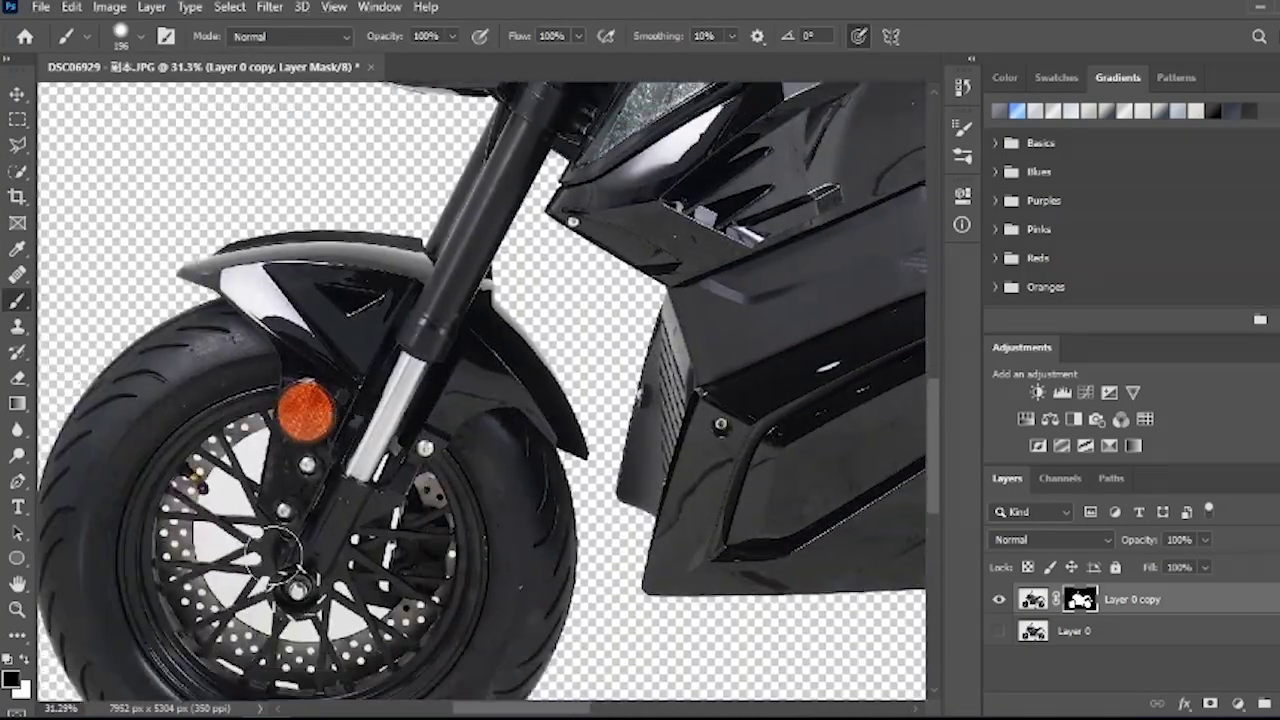
{"action": "scroll", "coordinate": [258, 582], "scroll_direction": "up", "scroll_amount": 9}
{"action": "left_click", "coordinate": [18, 173]}
{"action": "scroll", "coordinate": [305, 550], "scroll_direction": "down", "scroll_amount": 2}
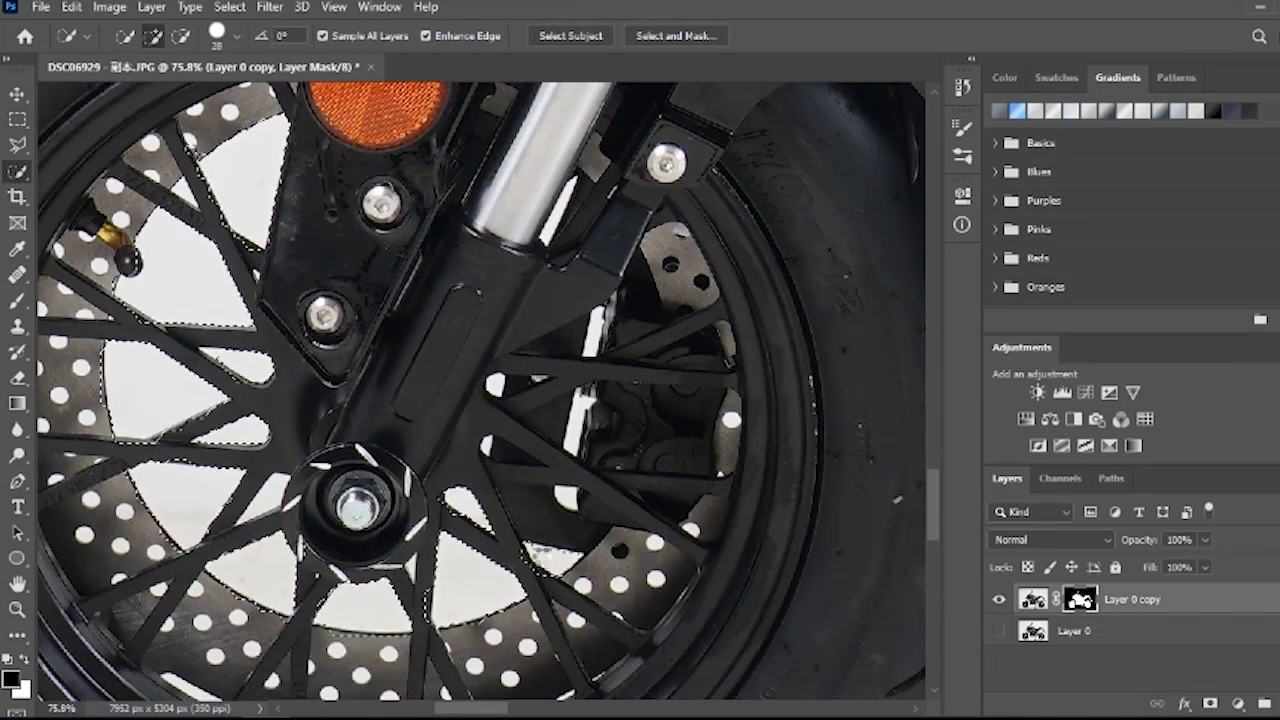
Subtract the spoke edges beside the front hub from the gap selection, reducing the brush size to 17 px.
{"action": "scroll", "coordinate": [181, 457], "scroll_direction": "up", "scroll_amount": 7}
{"action": "left_click", "coordinate": [164, 447], "text": "alt"}
{"action": "left_click_drag", "start_coordinate": [245, 270], "coordinate": [238, 271]}
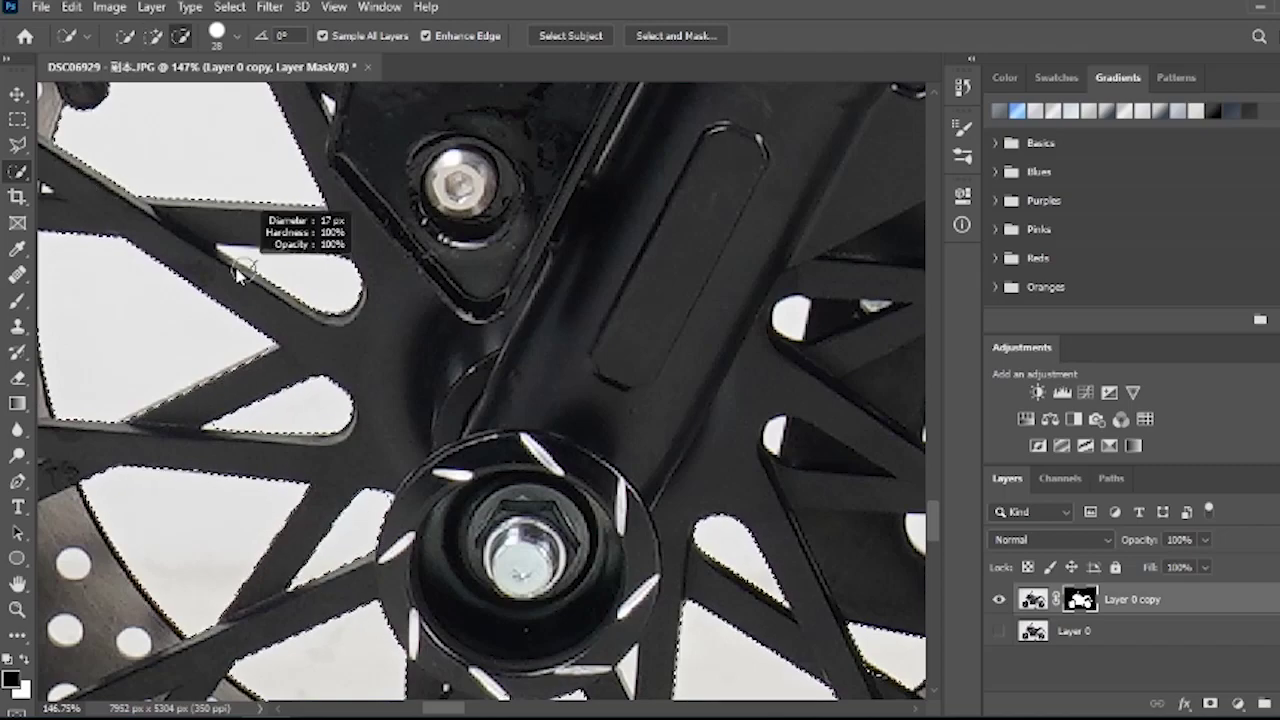
{"action": "scroll", "coordinate": [294, 432], "scroll_direction": "up", "scroll_amount": 7}
{"action": "scroll", "coordinate": [422, 413], "scroll_direction": "down", "scroll_amount": 9}
Add the brake disc holes and lower rim slots to the selection, using brush sizes of 20 and 13 px.
{"action": "left_click_drag", "start_coordinate": [189, 158], "coordinate": [195, 163]}
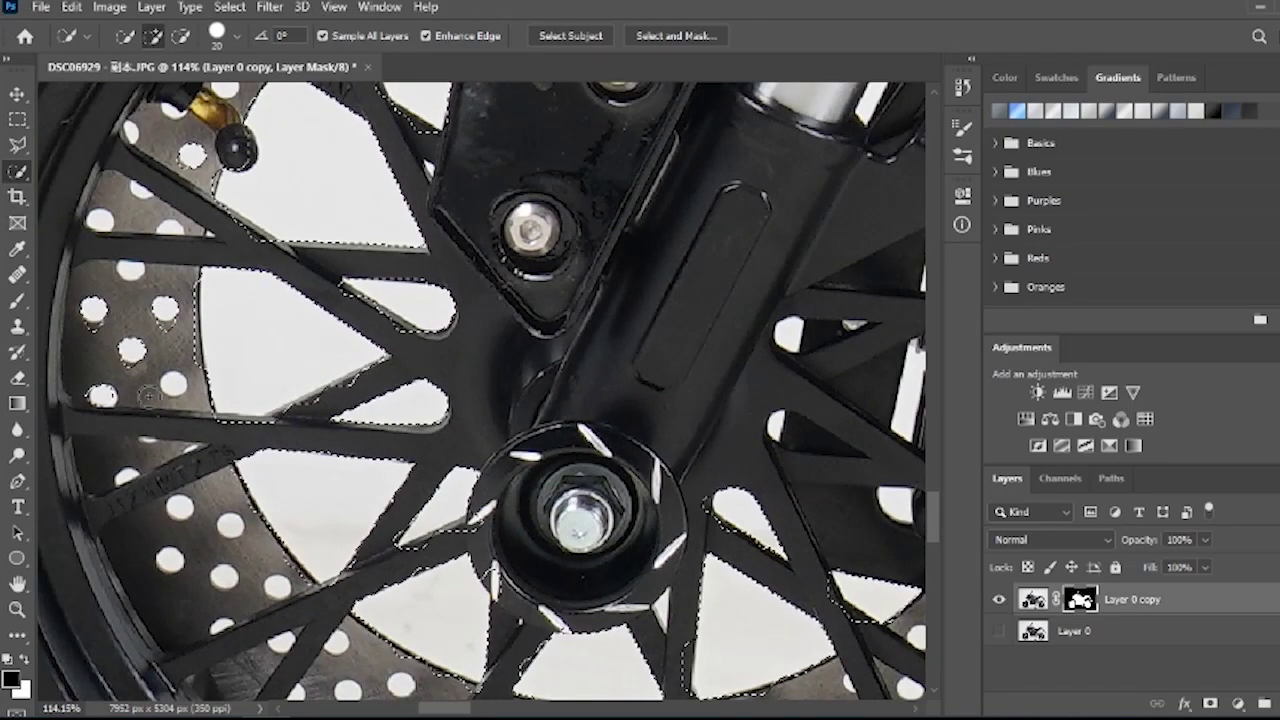
{"action": "scroll", "coordinate": [173, 490], "scroll_direction": "up", "scroll_amount": 2}
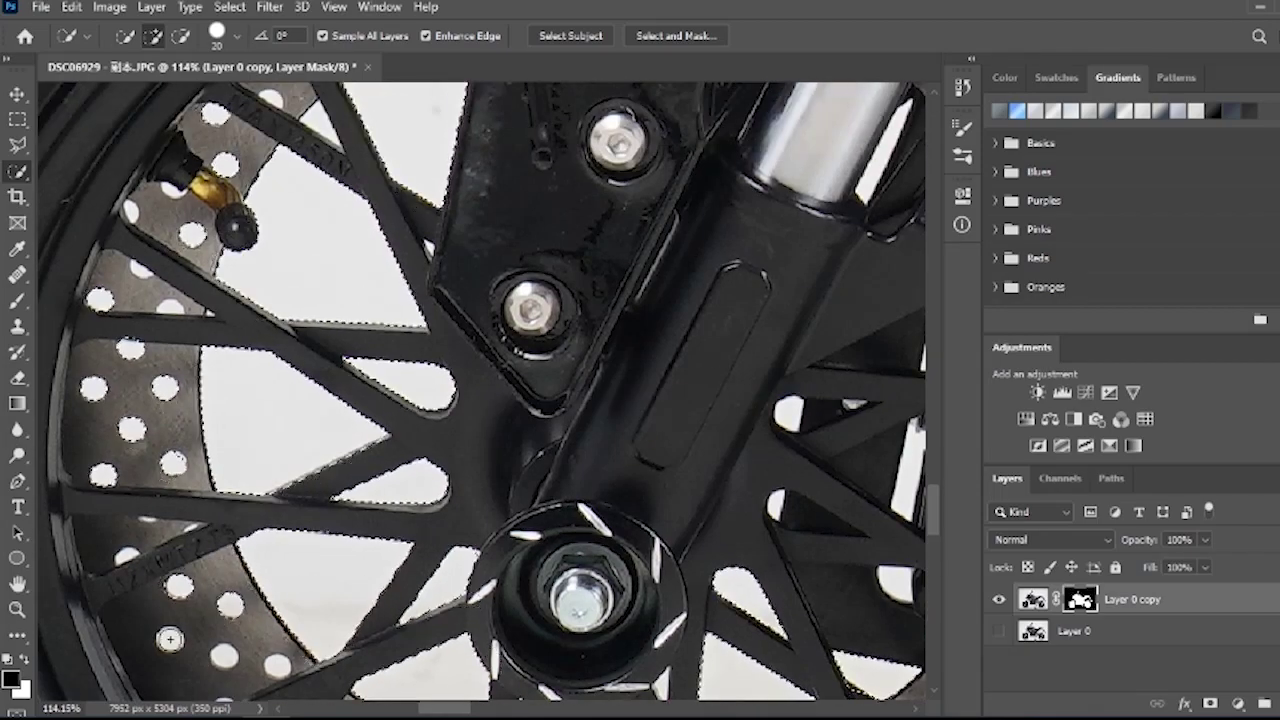
{"action": "scroll", "coordinate": [400, 541], "scroll_direction": "down", "scroll_amount": 6}
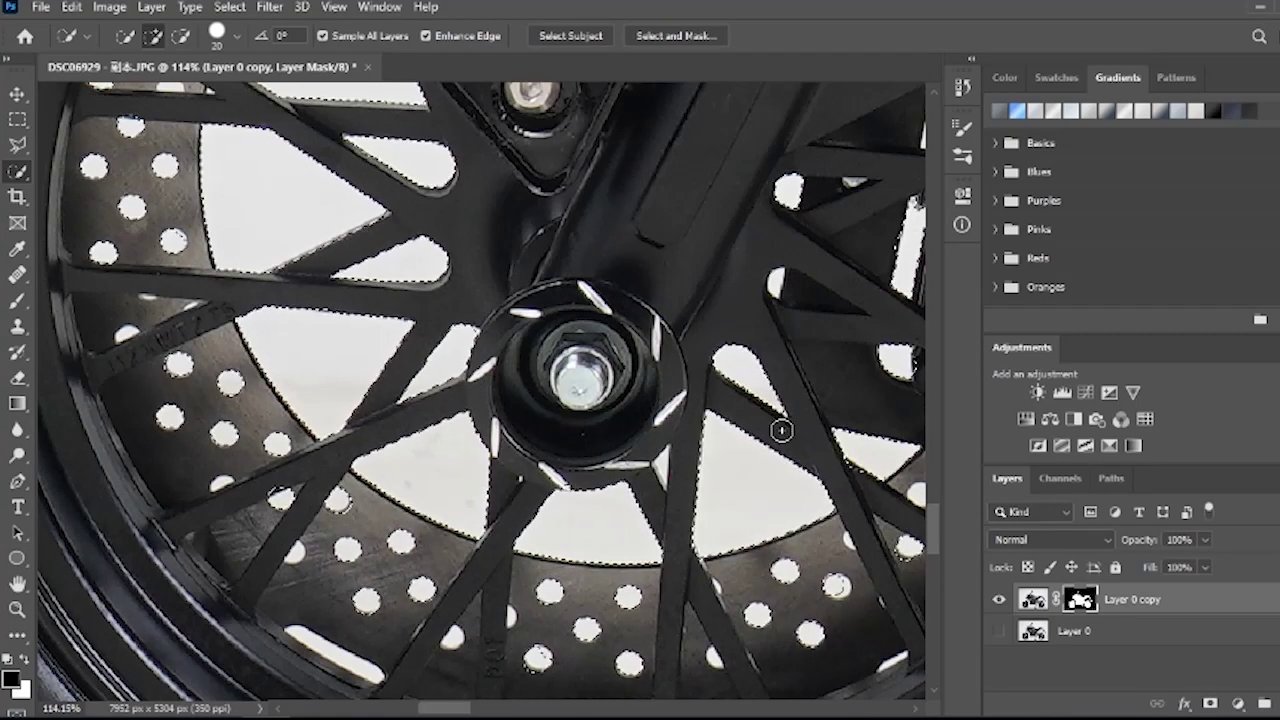
{"action": "scroll", "coordinate": [660, 310], "scroll_direction": "down", "scroll_amount": 3}
{"action": "scroll", "coordinate": [450, 530], "scroll_direction": "up", "scroll_amount": 5}
{"action": "right_click", "coordinate": [525, 563], "text": "alt"}
{"action": "left_click_drag", "start_coordinate": [523, 560], "coordinate": [582, 582]}
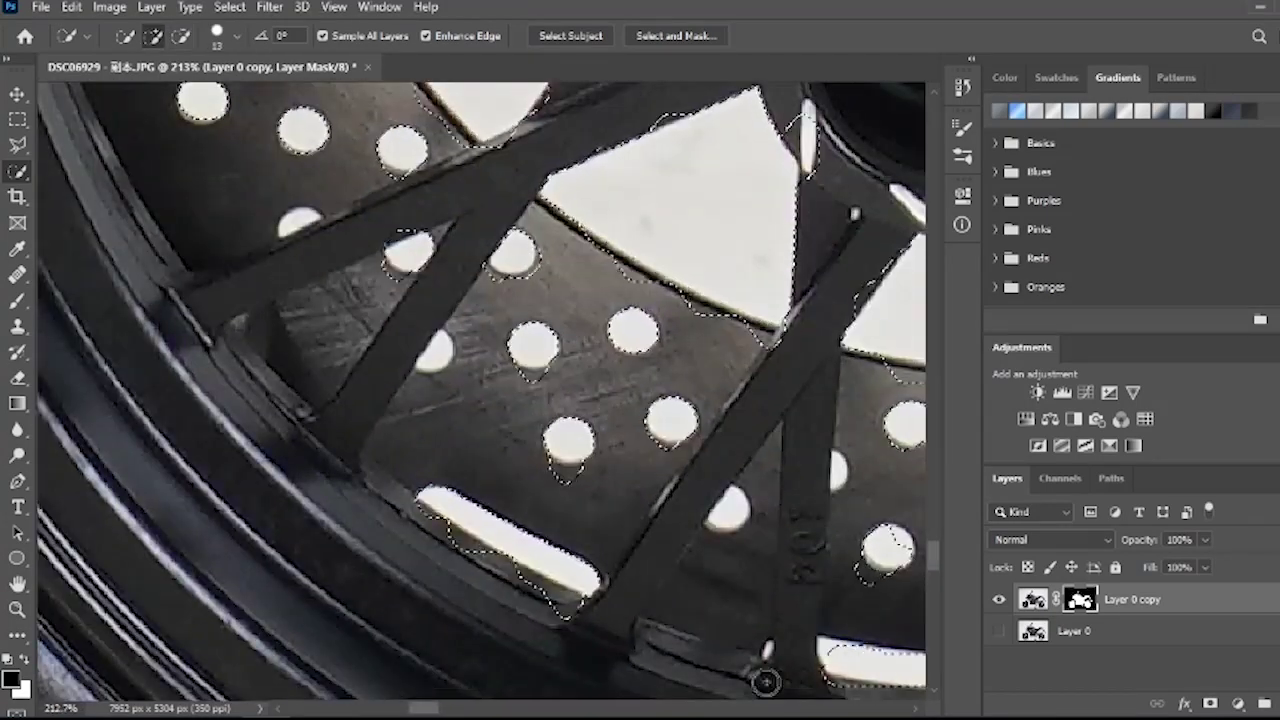
Add the gap beside the chrome fork tube to the selection and trim spillover onto the fork.
{"action": "scroll", "coordinate": [766, 683], "scroll_direction": "down", "scroll_amount": 1}
{"action": "scroll", "coordinate": [600, 455], "scroll_direction": "down", "scroll_amount": 4}
{"action": "scroll", "coordinate": [645, 481], "scroll_direction": "down", "scroll_amount": 5}
{"action": "scroll", "coordinate": [873, 433], "scroll_direction": "up", "scroll_amount": 2}
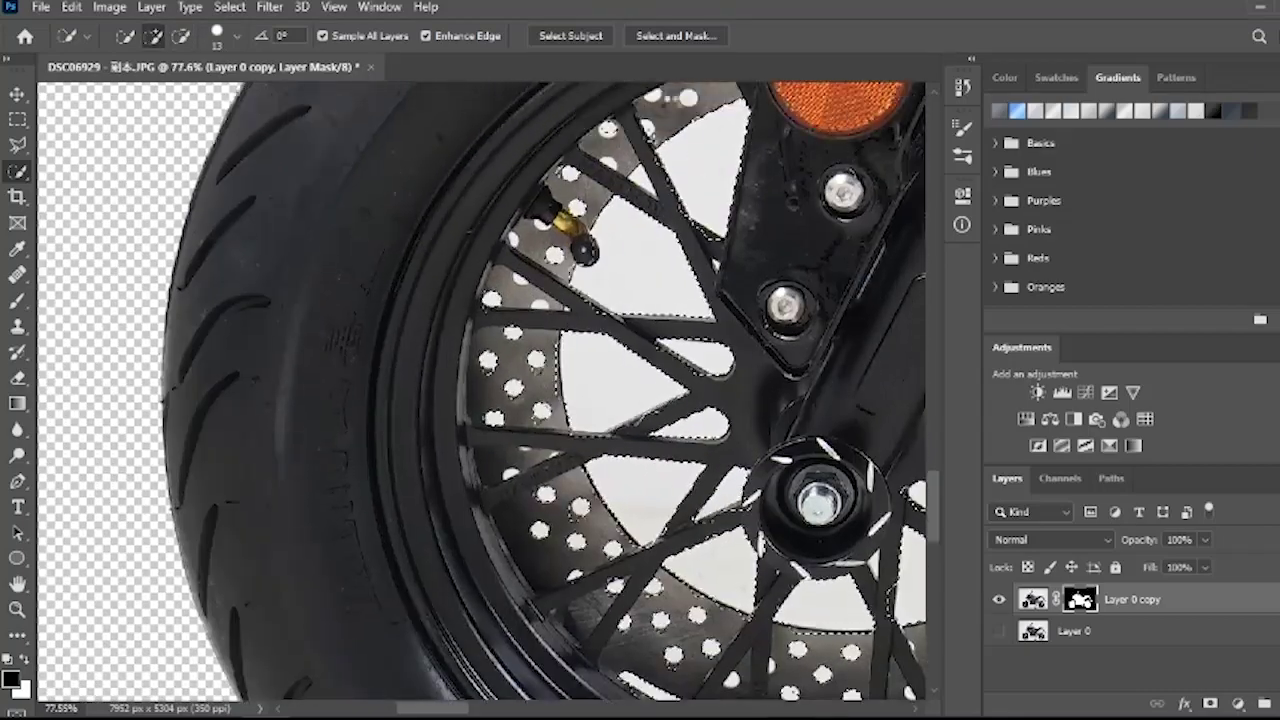
{"action": "scroll", "coordinate": [873, 433], "scroll_direction": "down", "scroll_amount": 2}
{"action": "scroll", "coordinate": [821, 365], "scroll_direction": "up", "scroll_amount": 5}
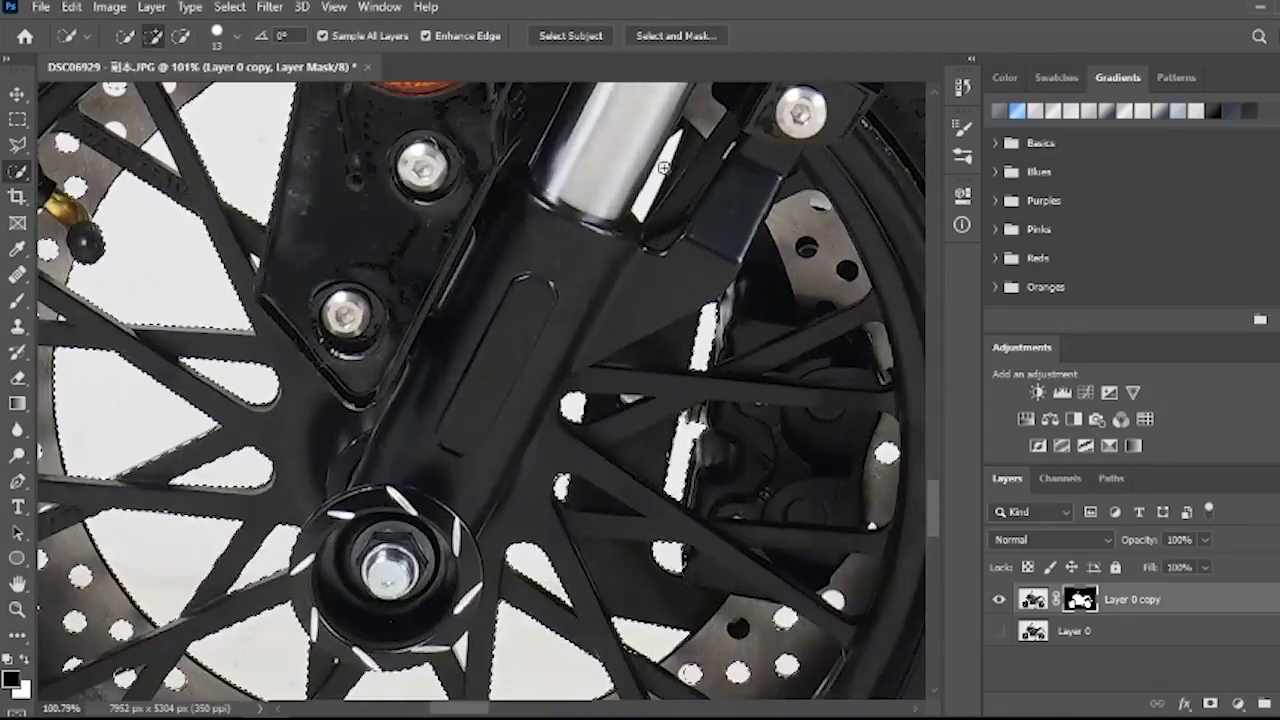
{"action": "left_click_drag", "start_coordinate": [663, 168], "coordinate": [644, 204]}
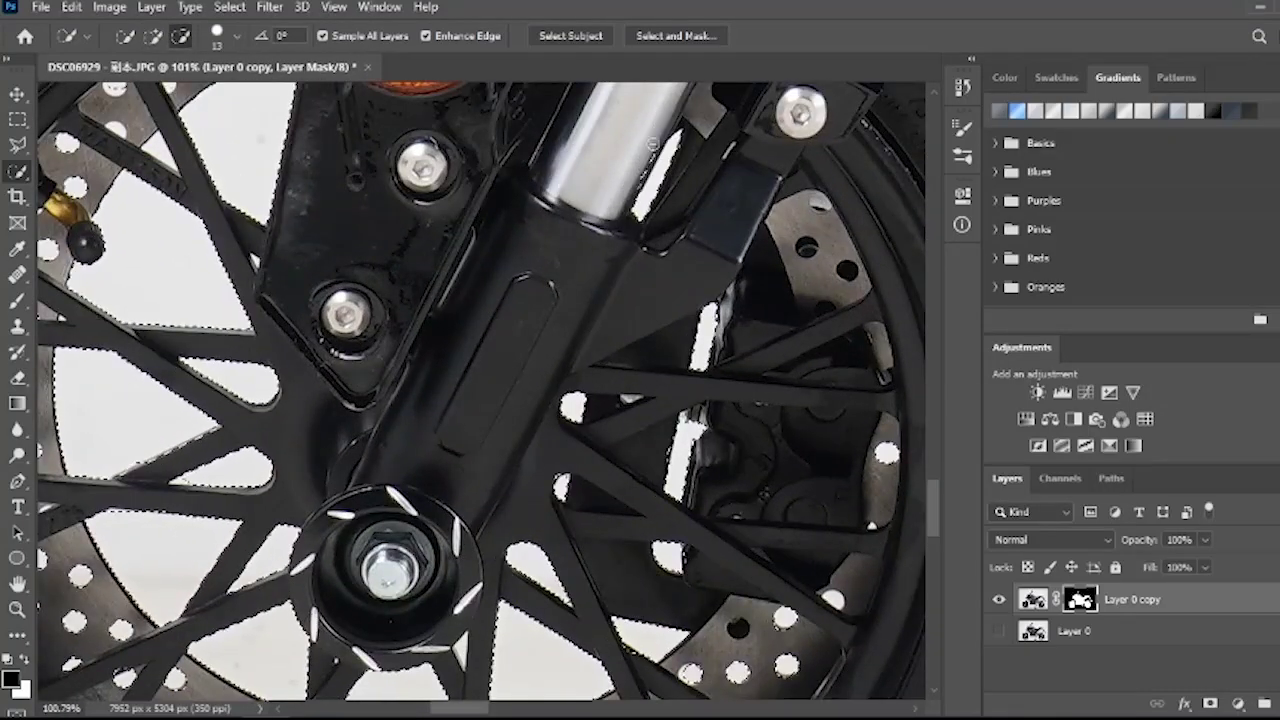
{"action": "left_click", "coordinate": [564, 187], "text": "alt"}
Paint the selected front wheel gaps black on the layer mask.
{"action": "scroll", "coordinate": [393, 256], "scroll_direction": "down", "scroll_amount": 2}
{"action": "key", "text": "b"}
{"action": "mouse_move", "coordinate": [293, 158]}
{"action": "left_mouse_down"}
{"action": "mouse_move", "coordinate": [165, 446]}
{"action": "mouse_move", "coordinate": [689, 426]}
{"action": "mouse_move", "coordinate": [212, 183]}
{"action": "left_mouse_up"}
Select the small leftover white corner between the upper spokes near the valve and paint it out of the mask.
{"action": "key", "text": "w"}
{"action": "scroll", "coordinate": [236, 195], "scroll_direction": "up", "scroll_amount": 3}
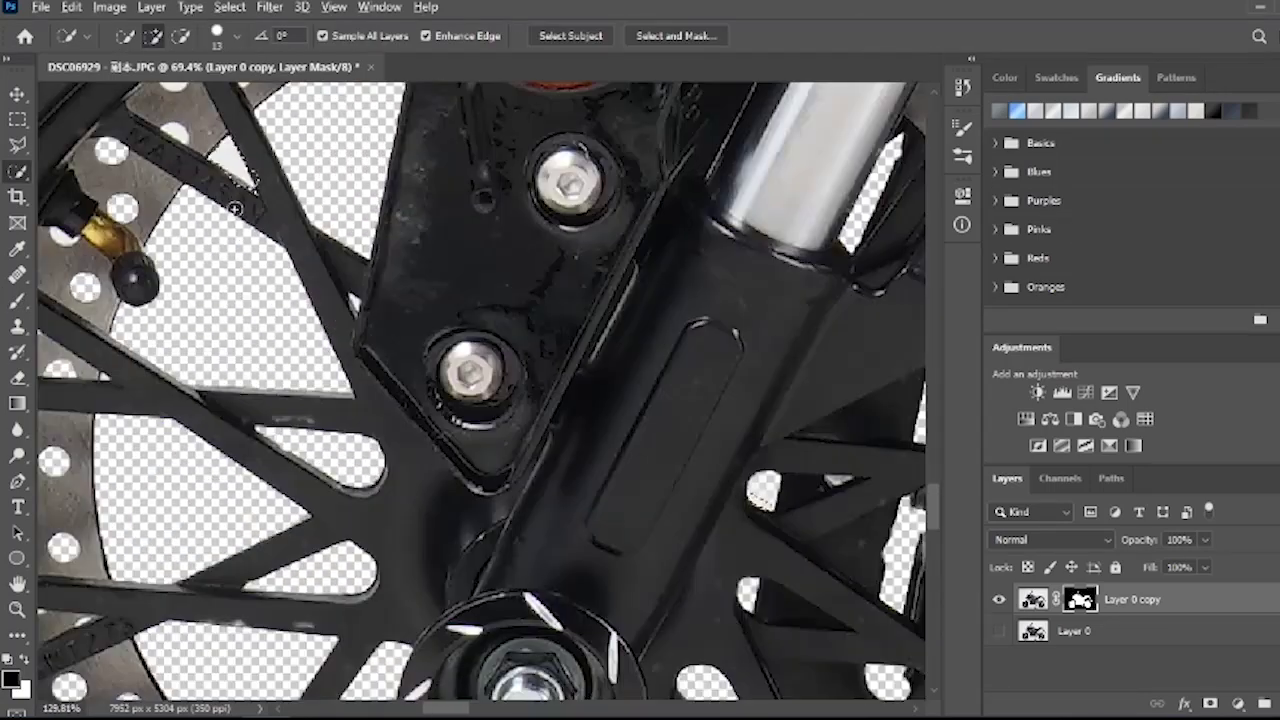
{"action": "left_click", "coordinate": [258, 174]}
{"action": "left_click", "coordinate": [260, 172], "text": "alt"}
{"action": "key", "text": "b"}
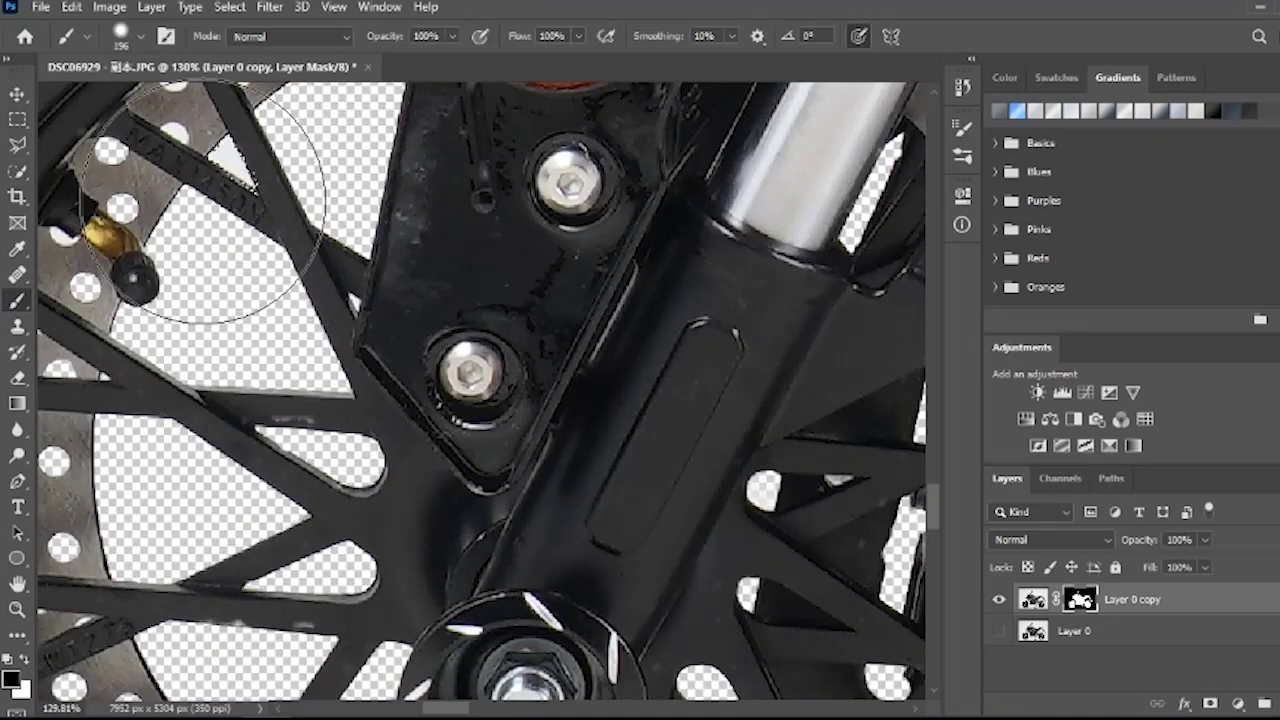
{"action": "scroll", "coordinate": [271, 200], "scroll_direction": "down", "scroll_amount": 5}
{"action": "scroll", "coordinate": [460, 307], "scroll_direction": "up", "scroll_amount": 4}
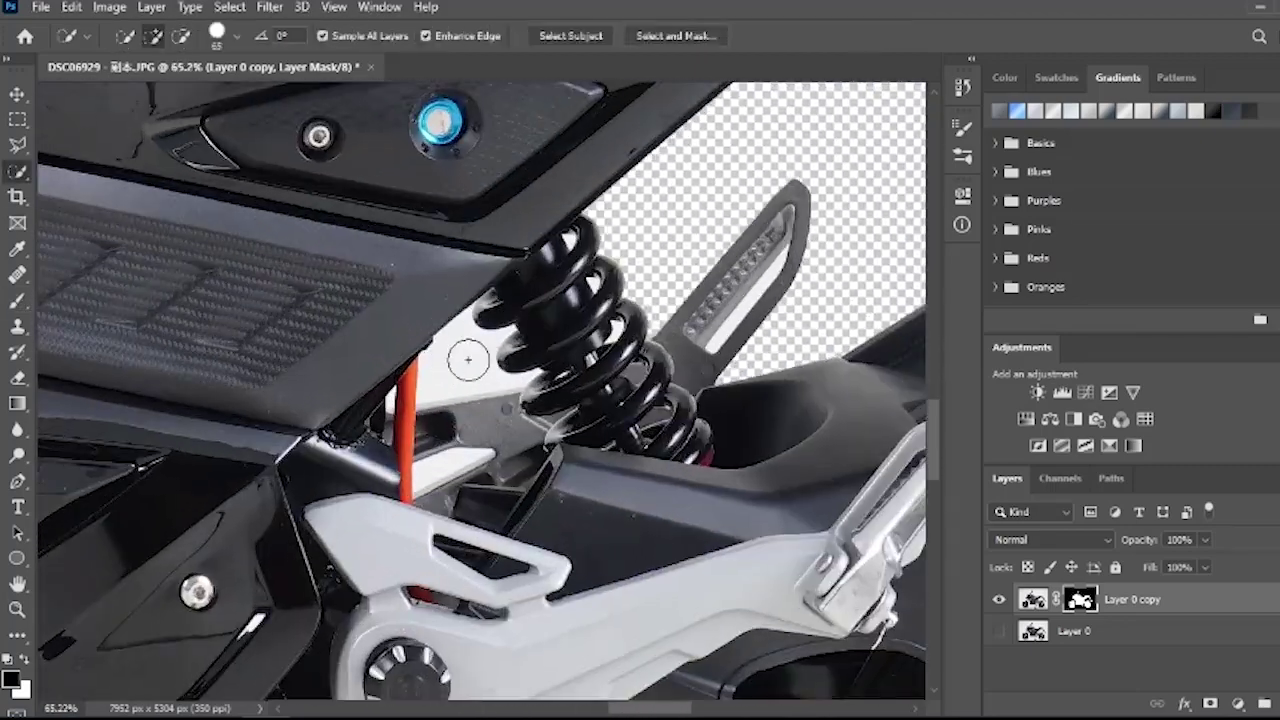
Select the background gaps beside the rear shock and in the footrest bracket slot, subtracting the coil edge with a 13 px brush.
{"action": "key", "text": "w"}
{"action": "left_click", "coordinate": [469, 358]}
{"action": "left_click", "coordinate": [505, 412], "text": "alt"}
{"action": "left_click", "coordinate": [458, 471]}
{"action": "scroll", "coordinate": [755, 297], "scroll_direction": "up", "scroll_amount": 4}
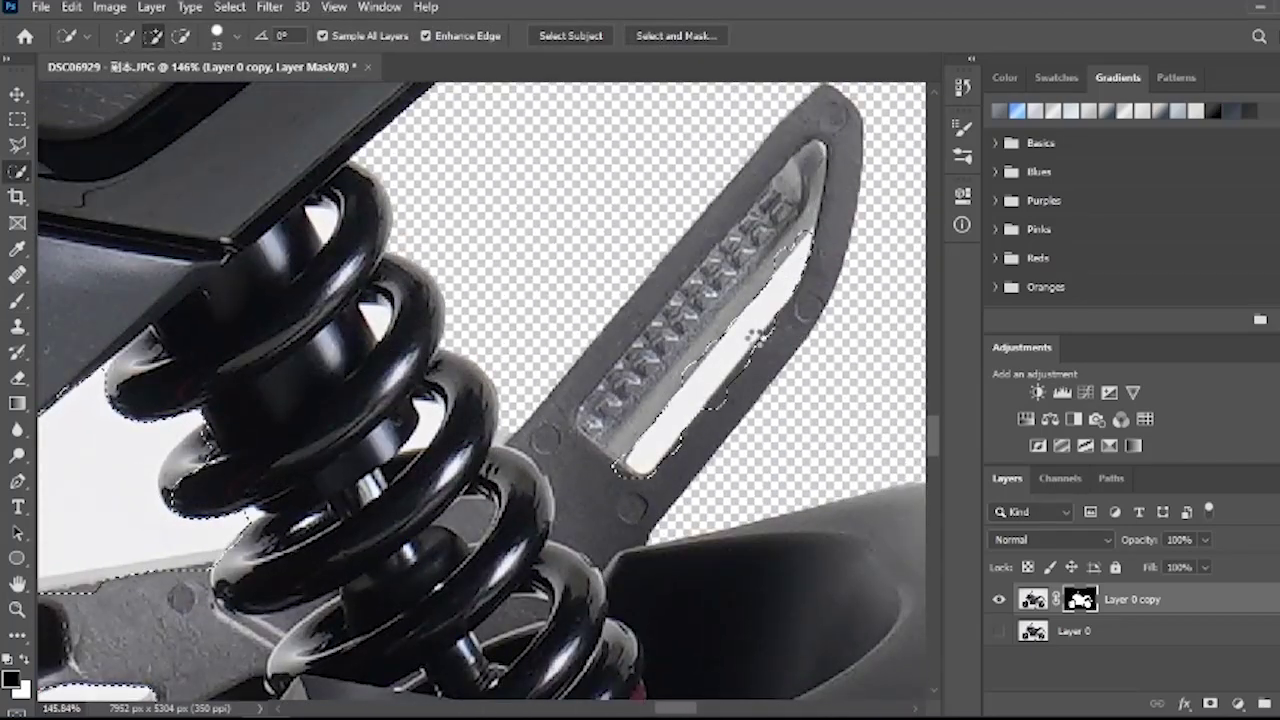
{"action": "key", "text": "bracketleft"}
{"action": "key", "text": "bracketleft"}
{"action": "left_click", "coordinate": [174, 485], "text": "alt"}
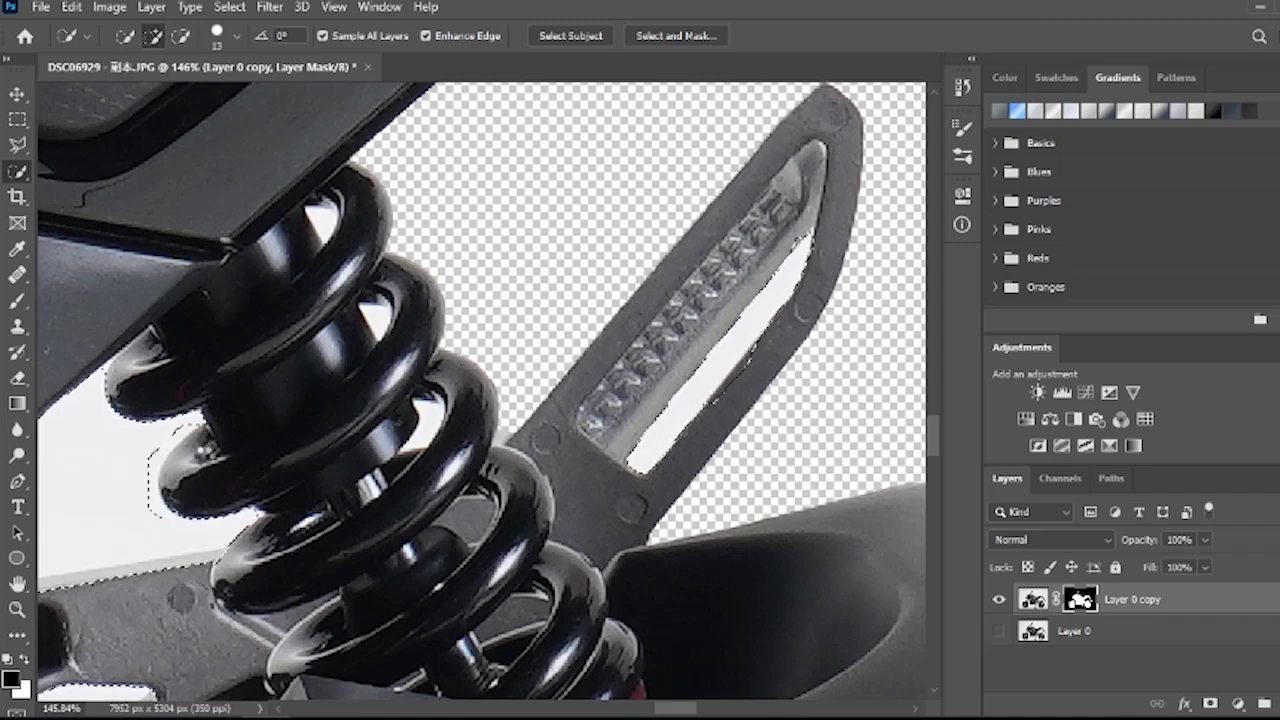
Refine the selection edges around the shock coils and red cable with the brush size reduced to 8.
{"action": "scroll", "coordinate": [265, 384], "scroll_direction": "down", "scroll_amount": 1}
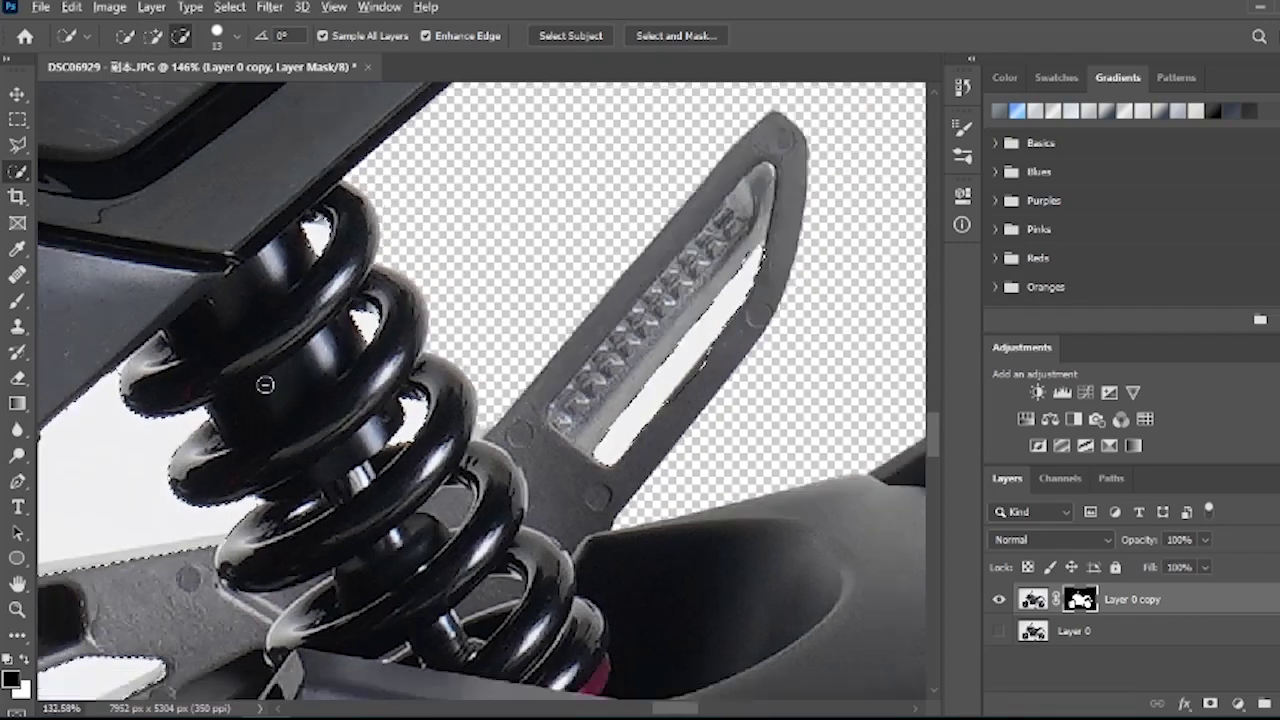
{"action": "scroll", "coordinate": [265, 384], "scroll_direction": "up", "scroll_amount": 1}
{"action": "scroll", "coordinate": [185, 470], "scroll_direction": "up", "scroll_amount": 2}
{"action": "key", "text": "bracketleft"}
{"action": "key", "text": "bracketleft"}
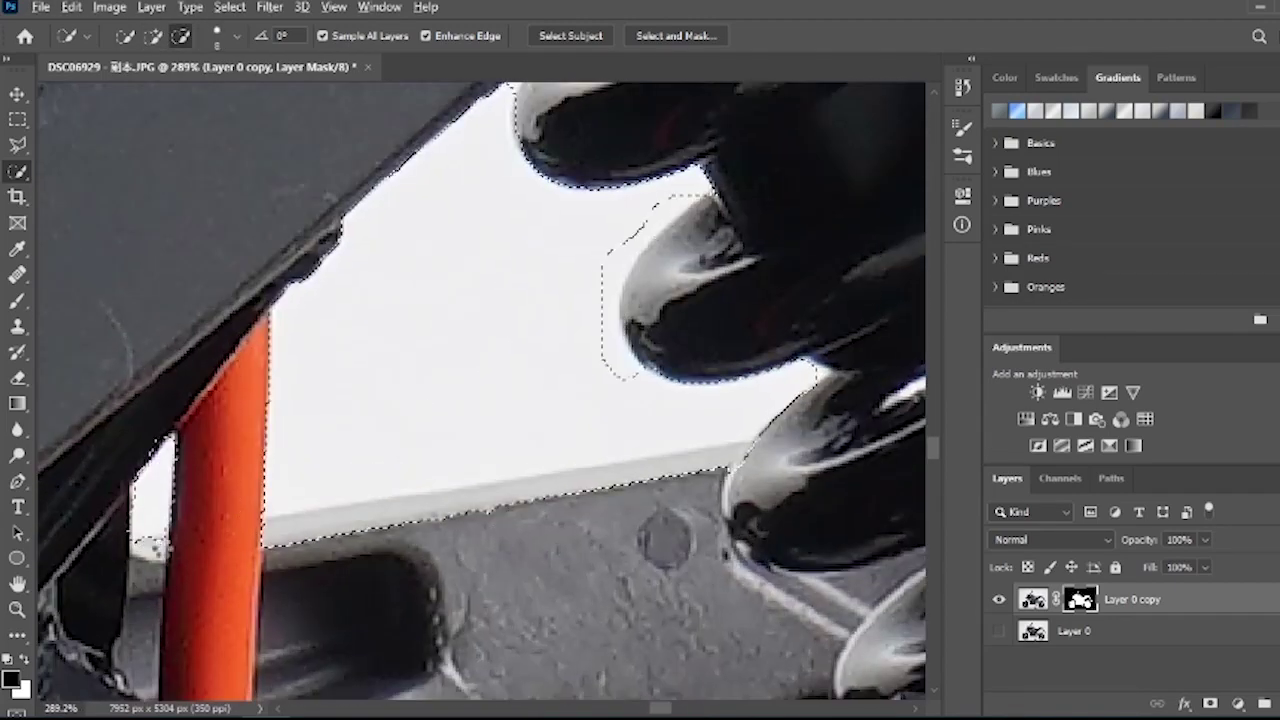
{"action": "left_click", "coordinate": [157, 549]}
Refine the selection in the bracket slot and paint the selected shock and bracket gaps out of the mask.
{"action": "scroll", "coordinate": [157, 548], "scroll_direction": "down", "scroll_amount": 5}
{"action": "scroll", "coordinate": [690, 400], "scroll_direction": "up", "scroll_amount": 3}
{"action": "left_click_drag", "start_coordinate": [684, 297], "coordinate": [558, 415]}
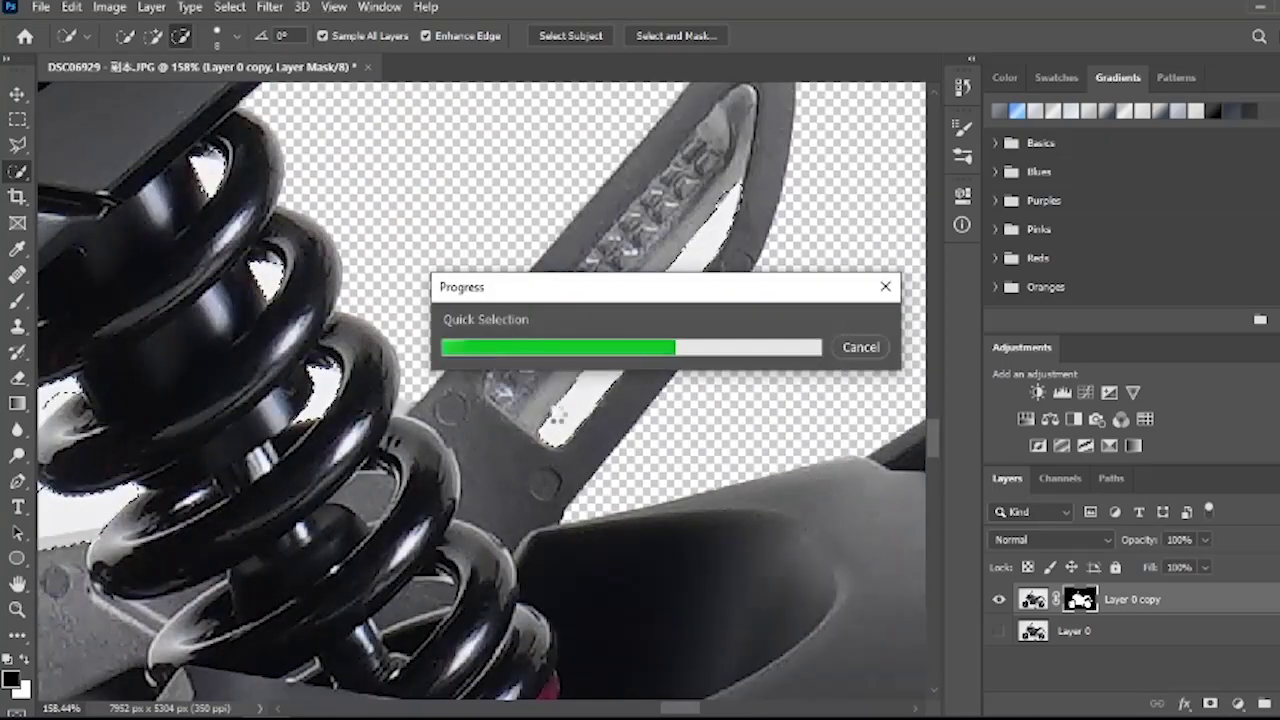
{"action": "scroll", "coordinate": [557, 416], "scroll_direction": "down", "scroll_amount": 3}
{"action": "key", "text": "b"}
{"action": "scroll", "coordinate": [232, 410], "scroll_direction": "down", "scroll_amount": 5}
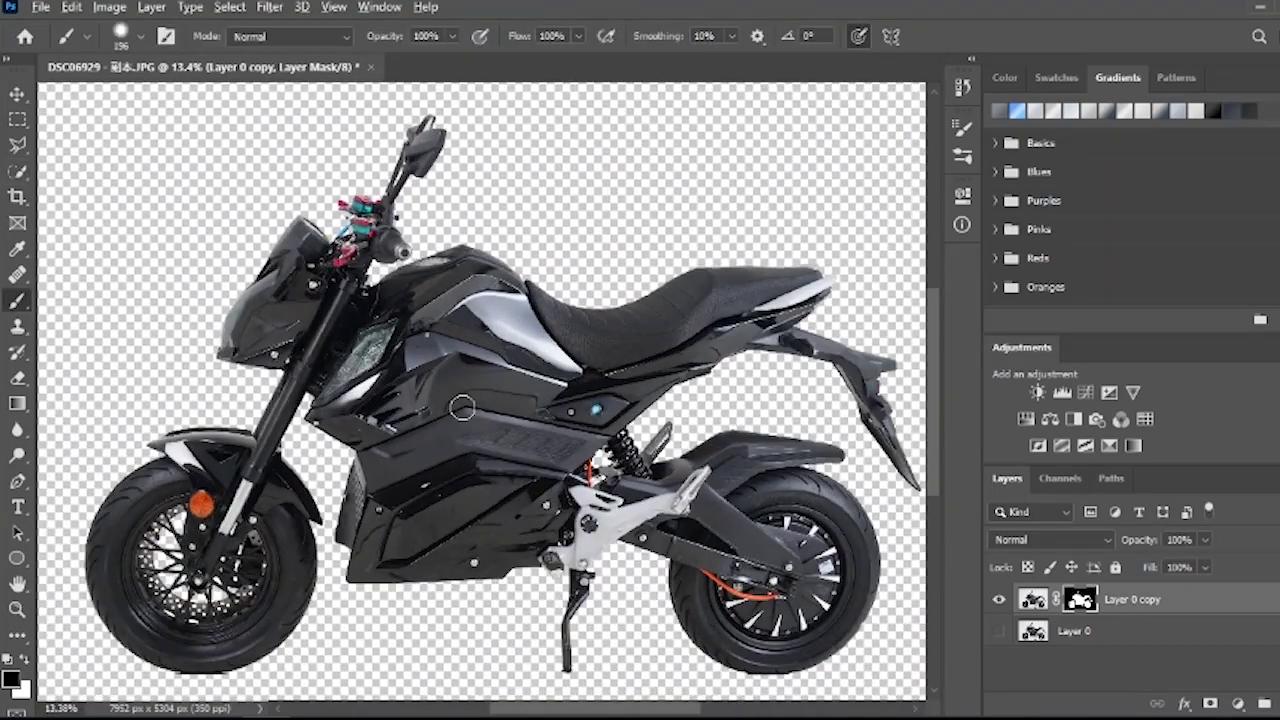
Deselect everything and convert the masked Layer 0 copy to a smart object.
{"action": "left_click", "coordinate": [229, 7]}
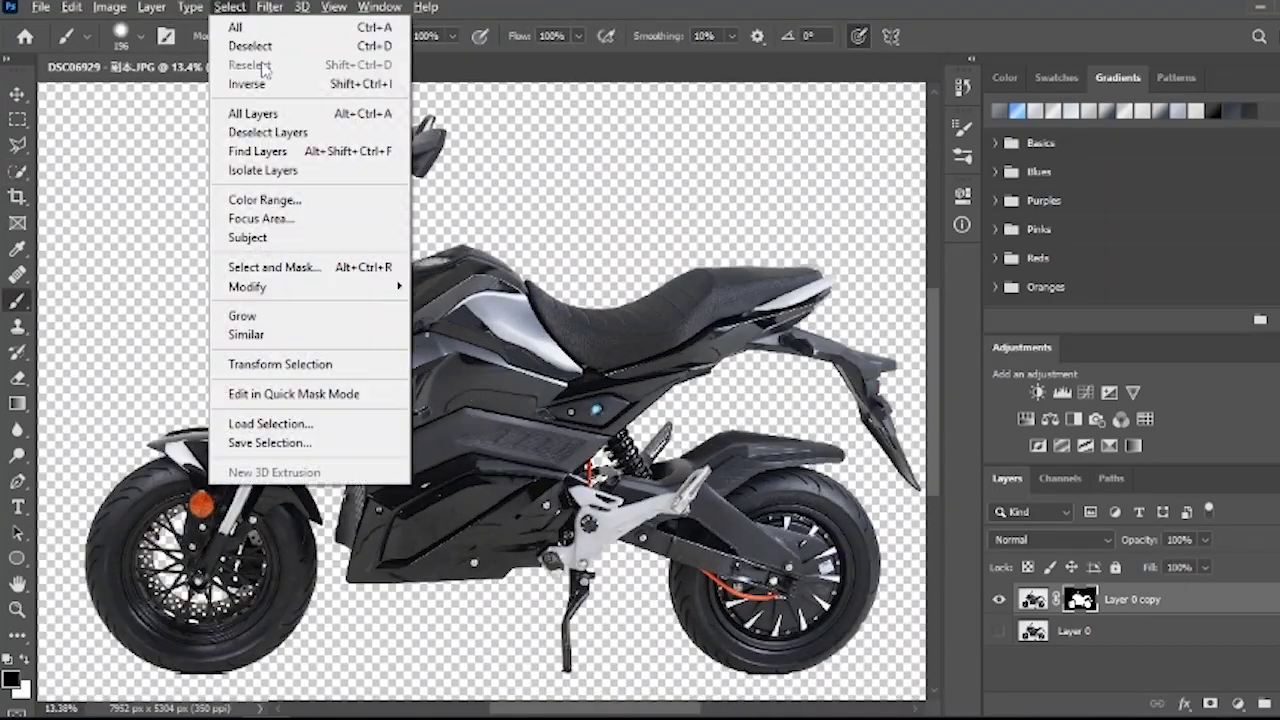
{"action": "left_click", "coordinate": [255, 47]}
{"action": "right_click", "coordinate": [1197, 613]}
{"action": "left_click", "coordinate": [1037, 275]}
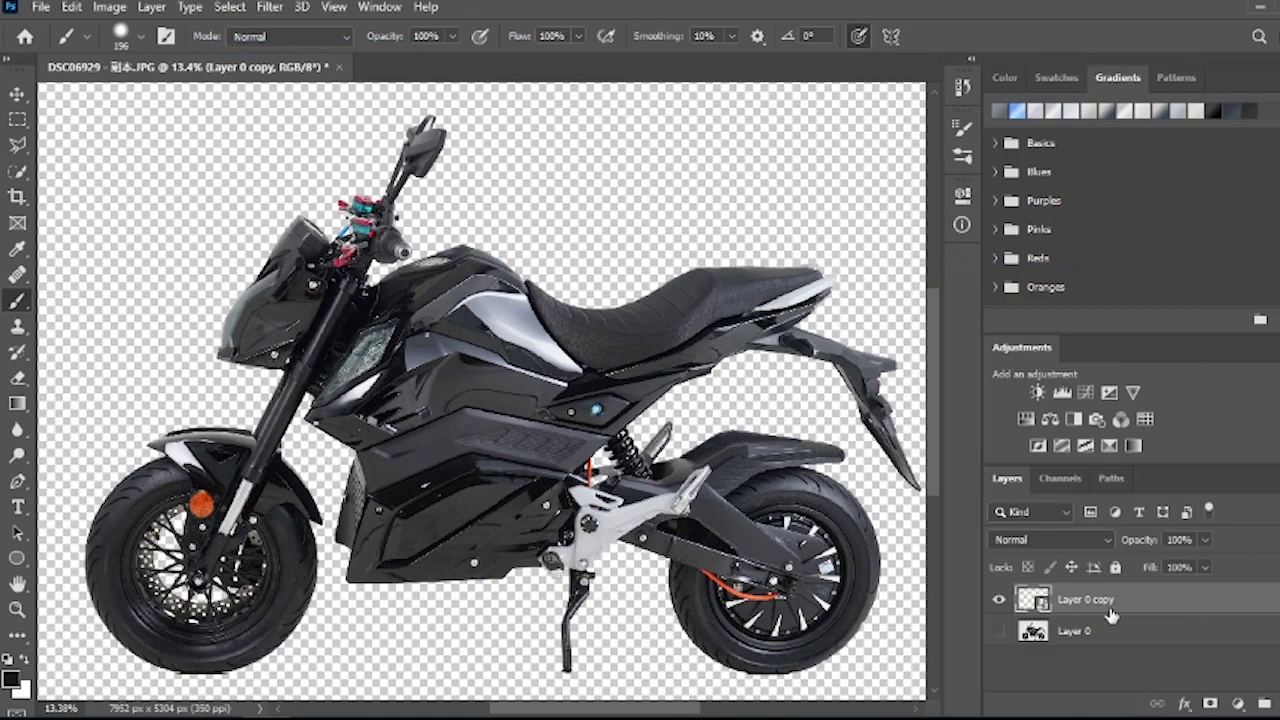
Duplicate the motorcycle smart object twice and rename the middle copy HMV6.
{"action": "key", "text": "ctrl+j"}
{"action": "key", "text": "ctrl+j"}
{"action": "left_click_drag", "start_coordinate": [1079, 636], "coordinate": [1081, 678]}
{"action": "left_click", "coordinate": [1088, 635]}
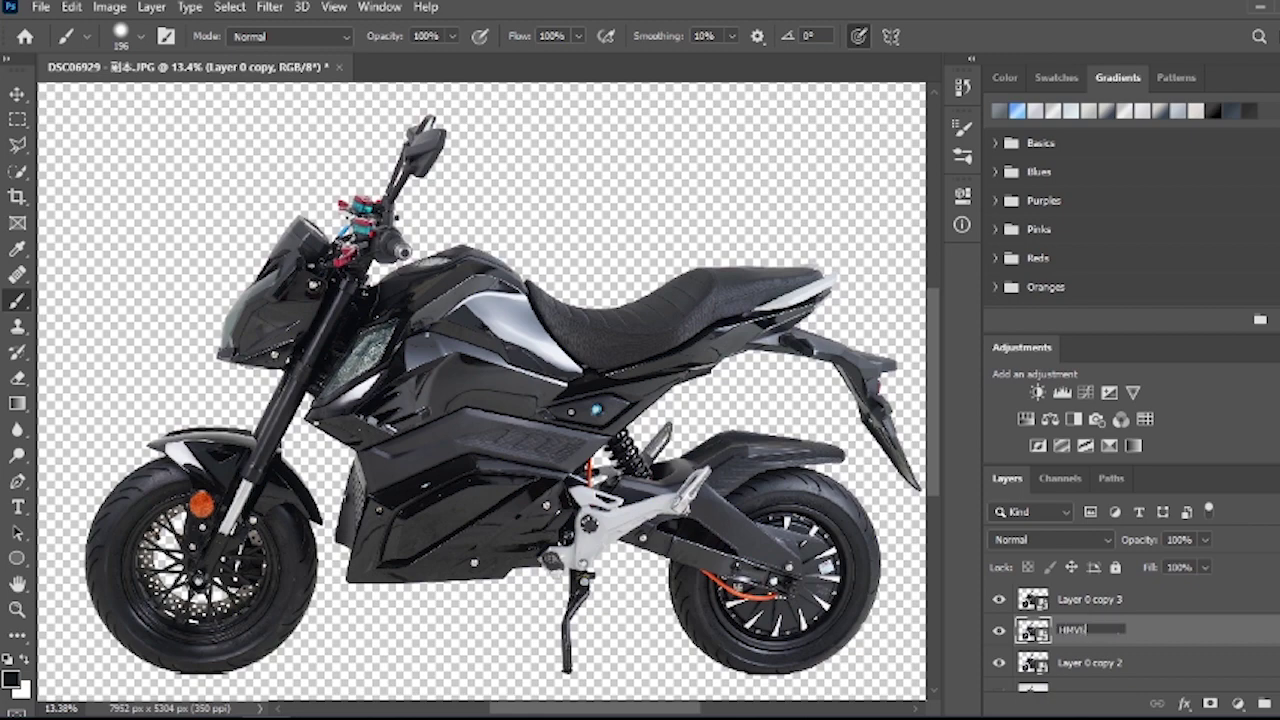
Rename the topmost motorcycle copy Shadow.
{"action": "left_click", "coordinate": [1093, 600]}
{"action": "right_click", "coordinate": [1092, 604]}
{"action": "left_click", "coordinate": [1150, 613]}
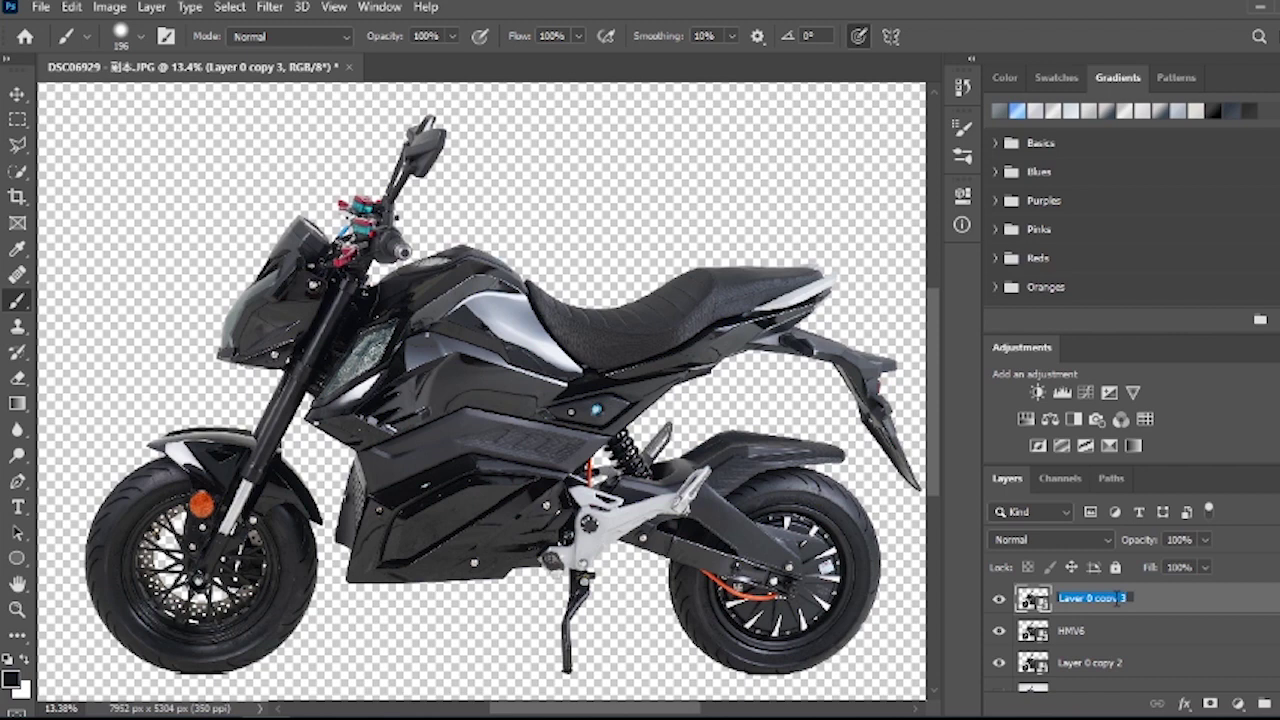
{"action": "left_click", "coordinate": [1127, 637]}
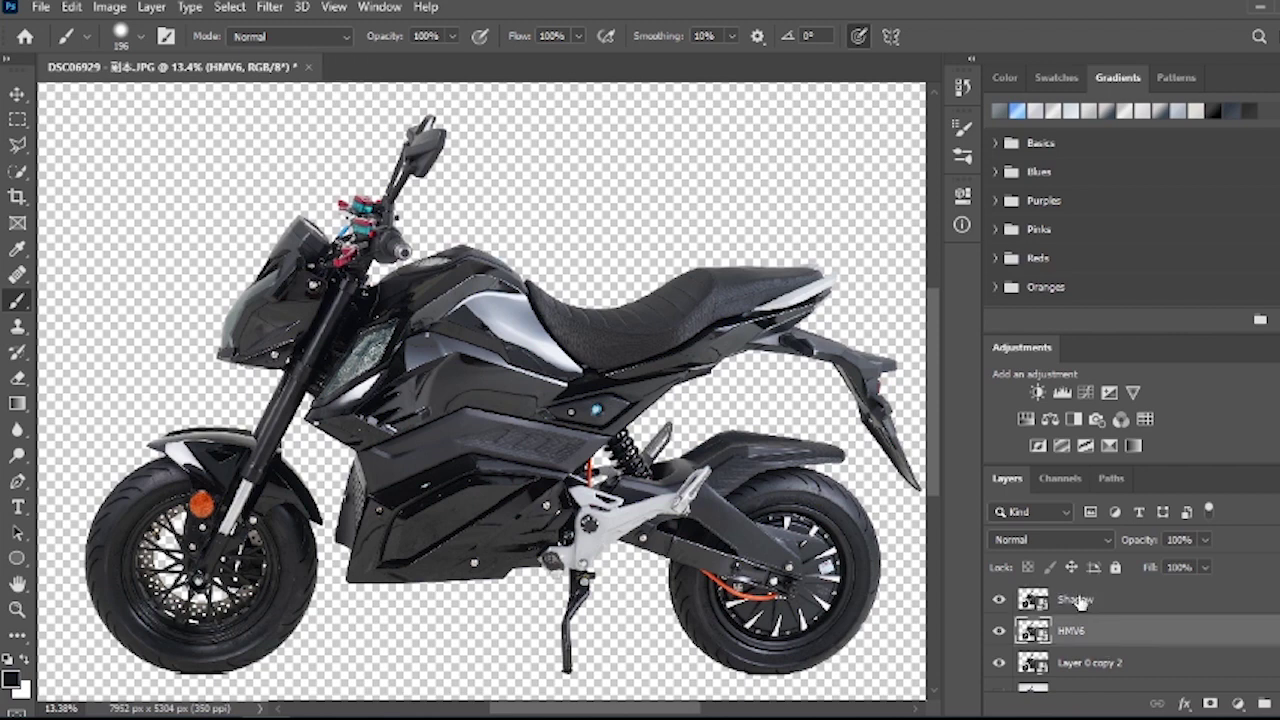
Move the Shadow layer below HMV6 and rename the copy beneath it Reflection.
{"action": "left_click_drag", "start_coordinate": [1082, 603], "coordinate": [1077, 650]}
{"action": "left_click", "coordinate": [1083, 668]}
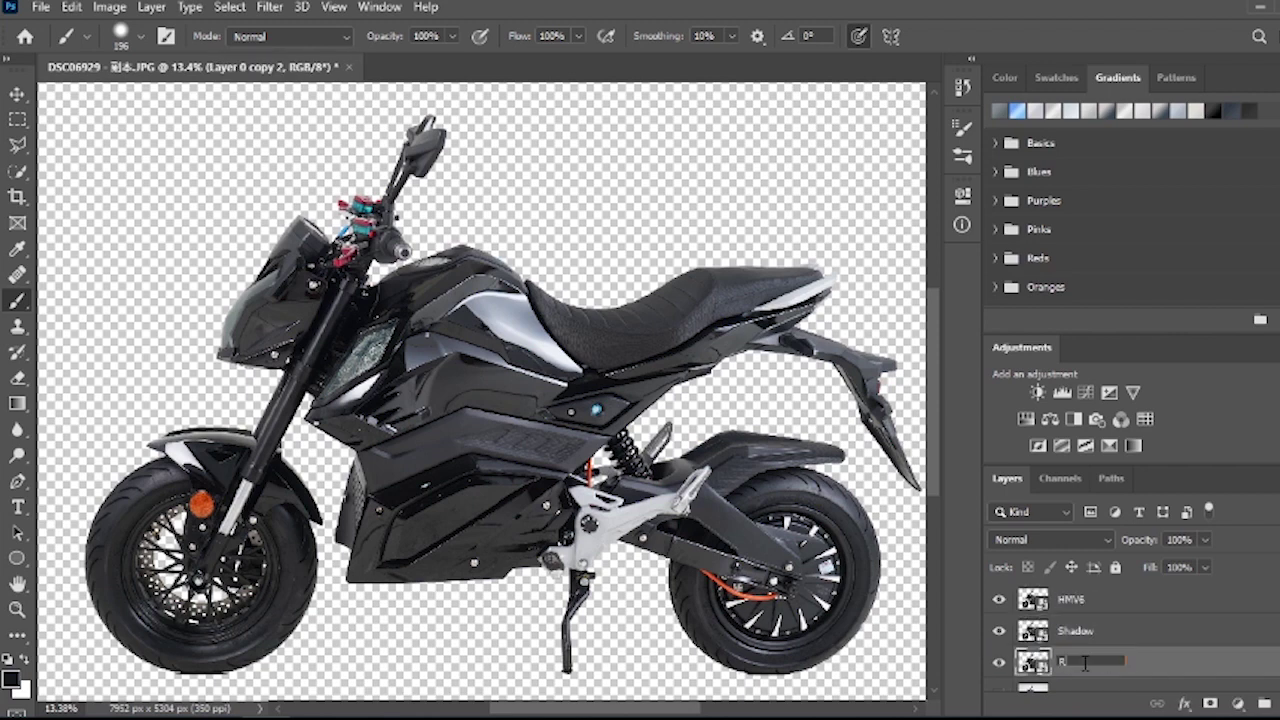
{"action": "key", "text": "Return"}
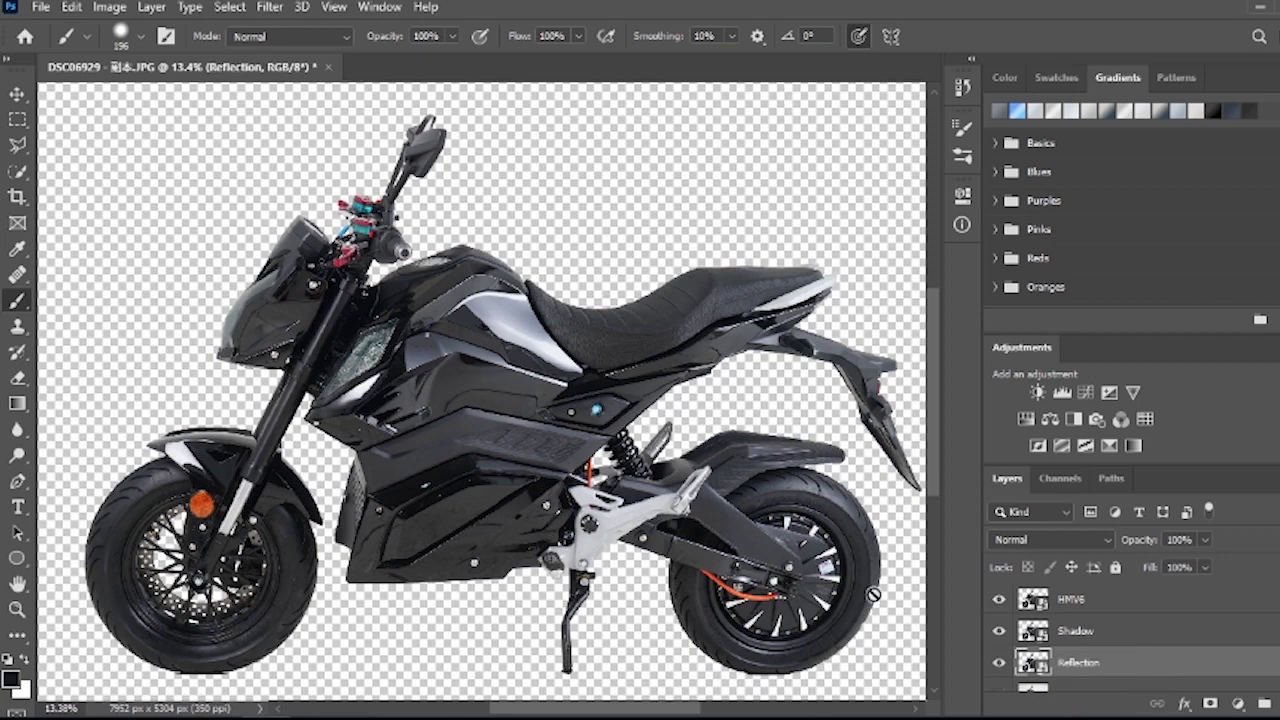
Flip the Reflection layer vertically, move it down so its wheels meet the motorcycle's tires, and select the HMV6 layer.
{"action": "key", "text": "ctrl+t"}
{"action": "right_click", "coordinate": [575, 174]}
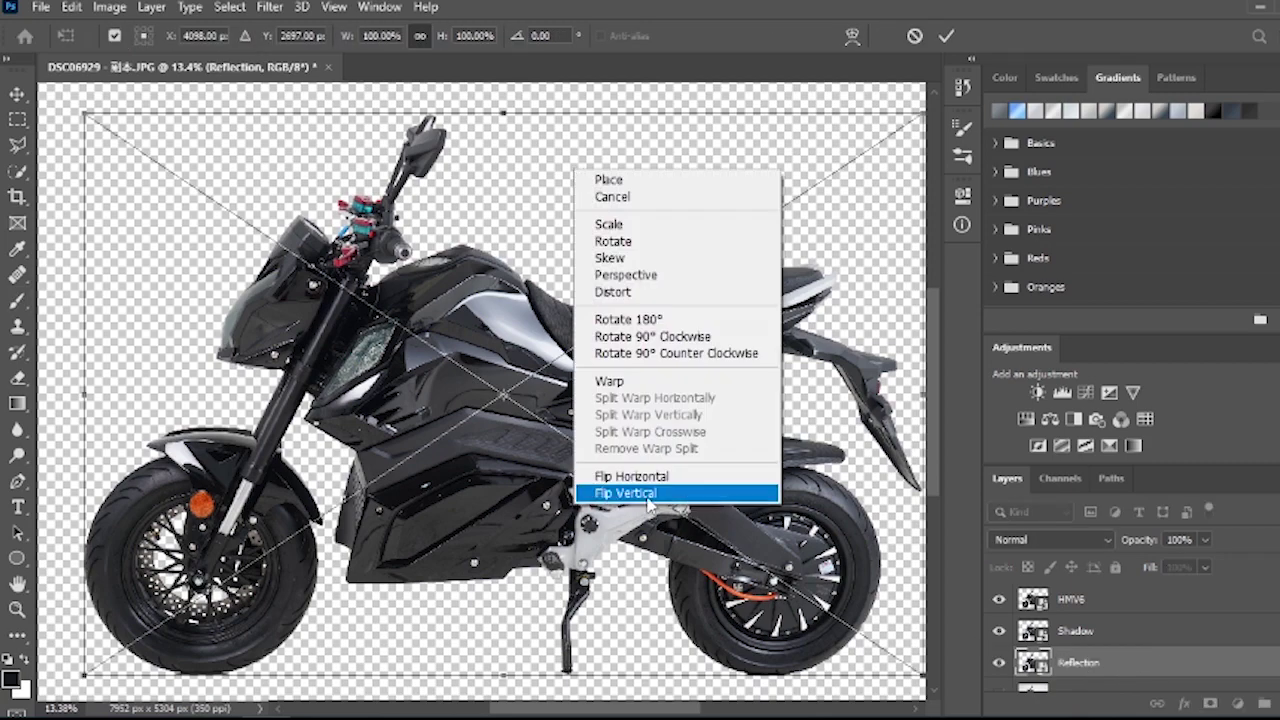
{"action": "left_click", "coordinate": [610, 492]}
{"action": "scroll", "coordinate": [490, 312], "scroll_direction": "down", "scroll_amount": 3}
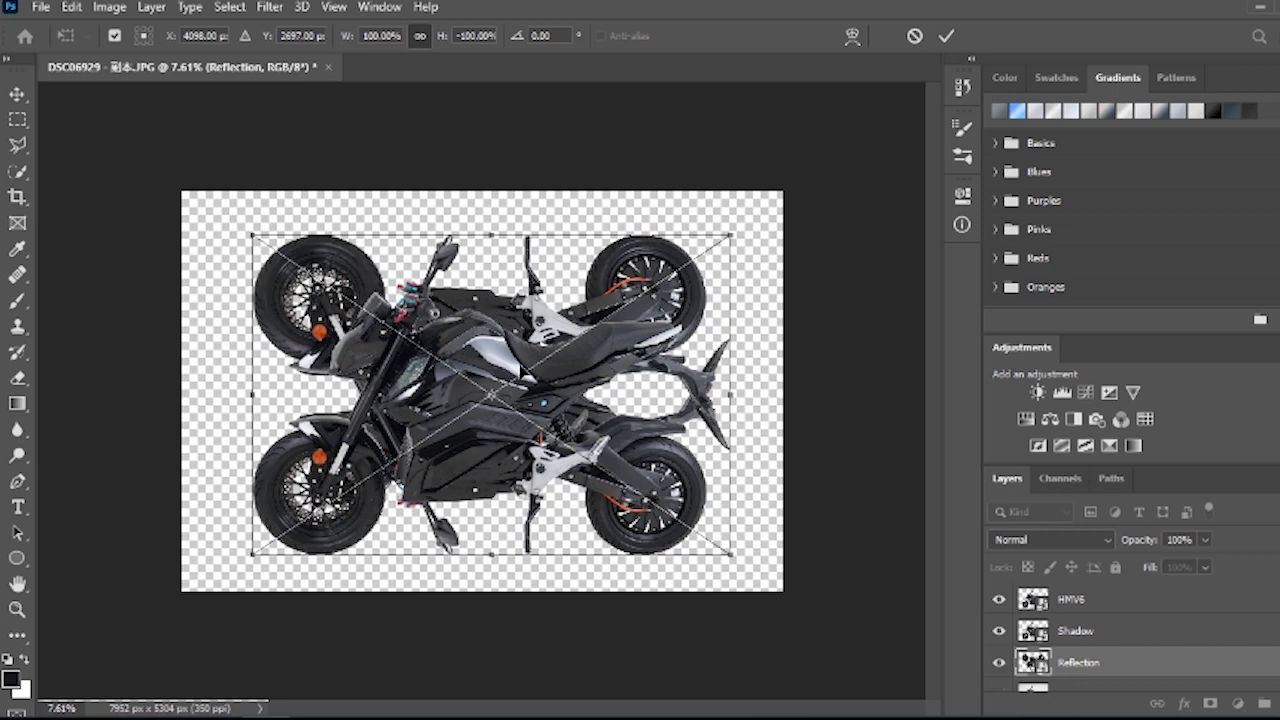
{"action": "left_click_drag", "start_coordinate": [608, 266], "coordinate": [608, 574]}
{"action": "left_click", "coordinate": [1026, 603]}
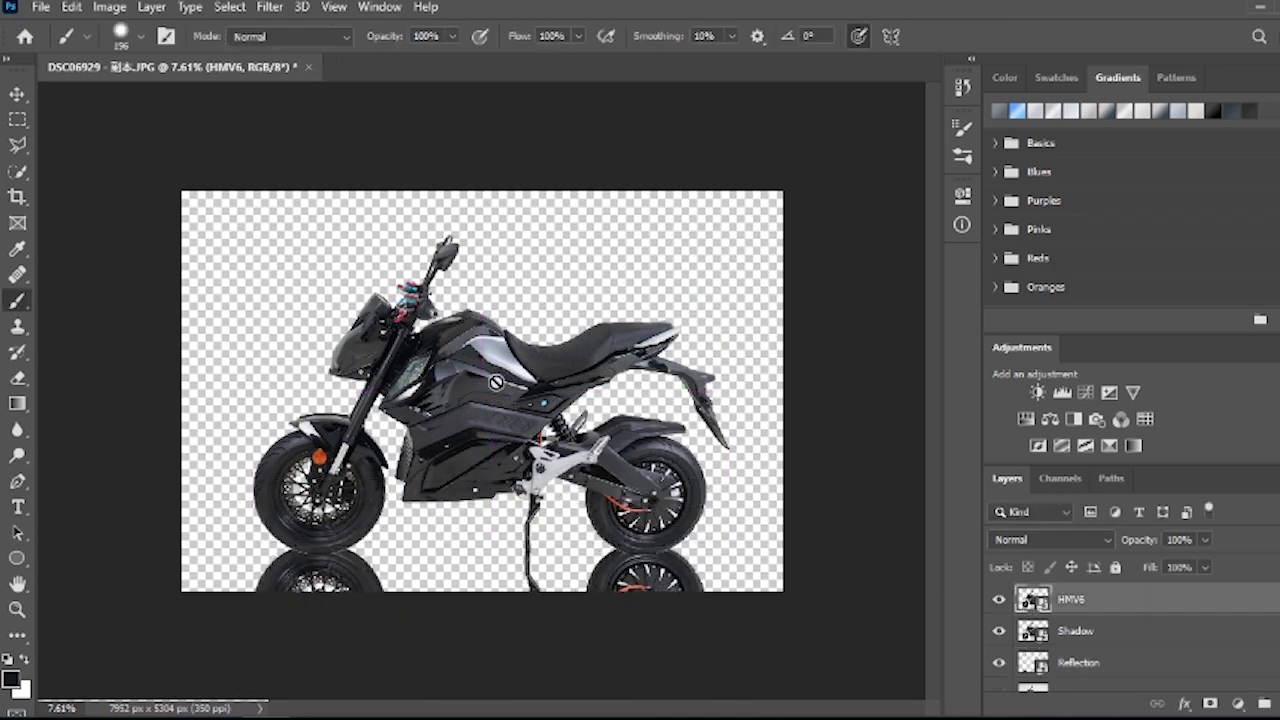
Move the HMV6 motorcycle straight up by about 166 px.
{"action": "key", "text": "v"}
{"action": "left_click_drag", "start_coordinate": [455, 337], "coordinate": [455, 325]}
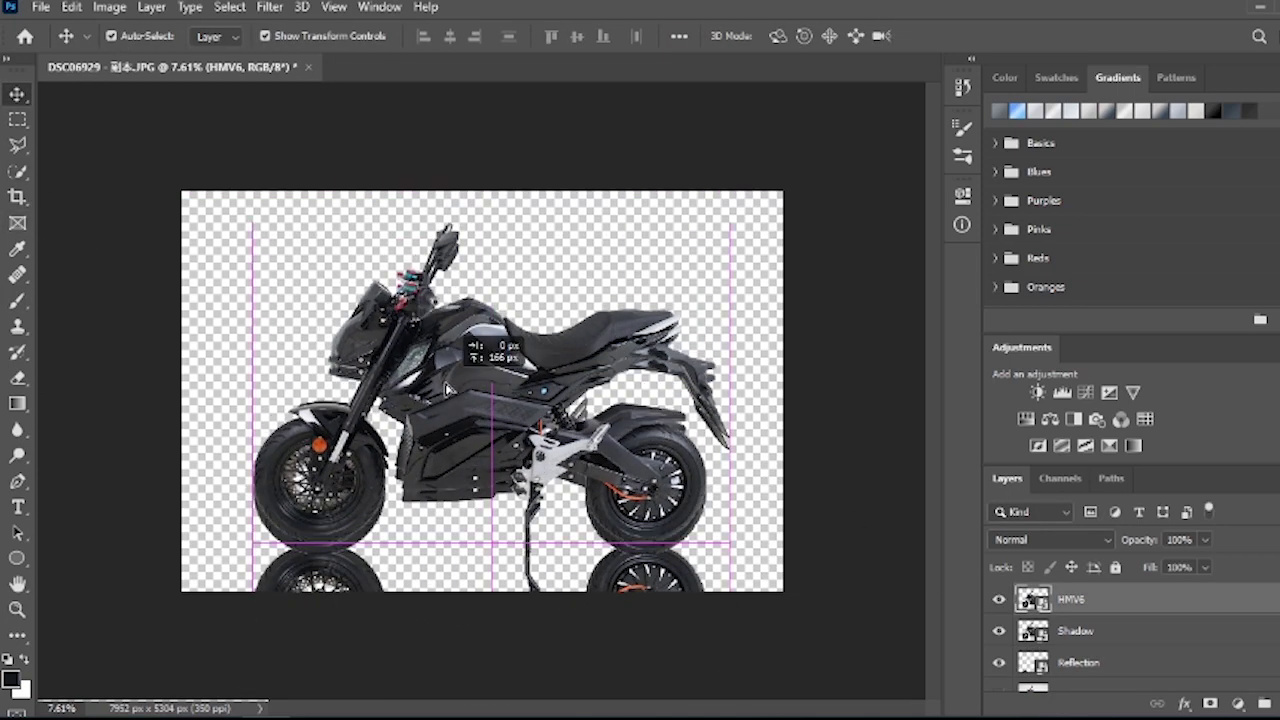
{"action": "left_click", "coordinate": [770, 397]}
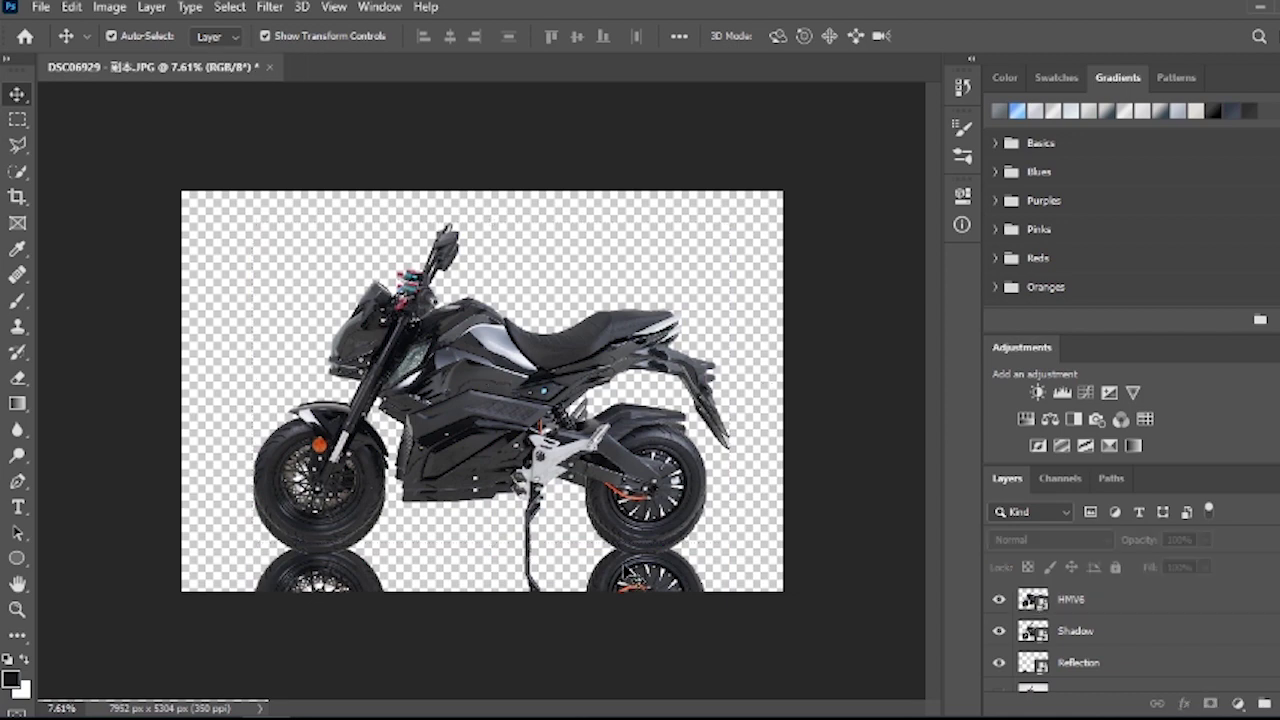
Transform the Shadow layer into a flattened, slanted cast shadow on the ground and align it under the motorcycle's tires.
{"action": "left_click", "coordinate": [624, 568]}
{"action": "scroll", "coordinate": [455, 479], "scroll_direction": "up", "scroll_amount": 4}
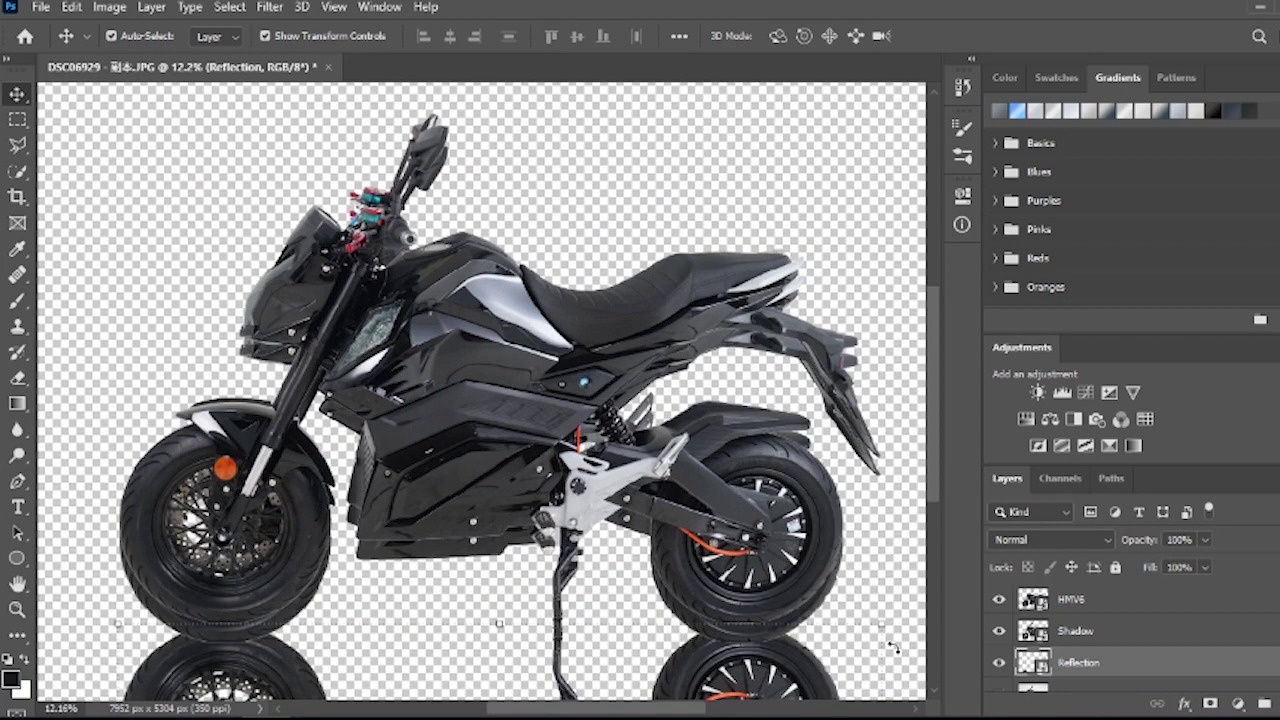
{"action": "left_click", "coordinate": [1084, 633]}
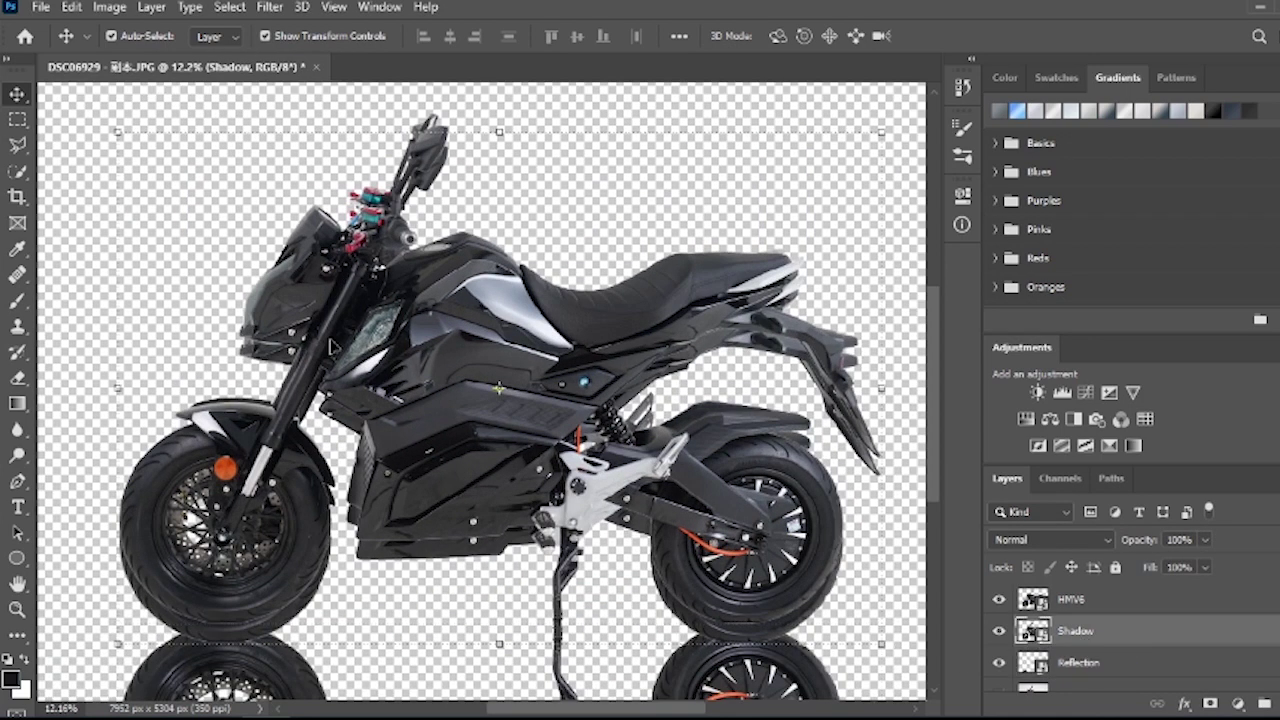
{"action": "key", "text": "ctrl+t"}
{"action": "left_click_drag", "start_coordinate": [120, 135], "coordinate": [437, 572]}
{"action": "left_click_drag", "start_coordinate": [881, 134], "coordinate": [886, 565]}
{"action": "key", "text": "Return"}
{"action": "left_click_drag", "start_coordinate": [493, 607], "coordinate": [509, 590]}
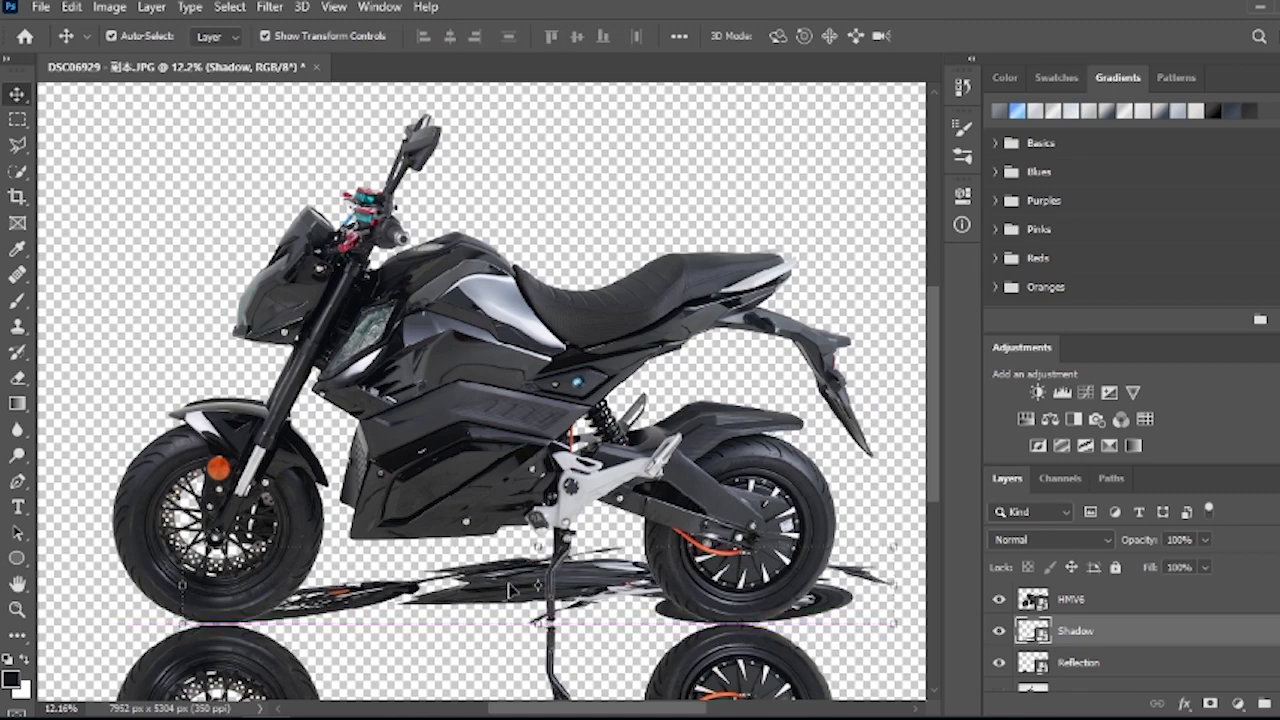
Add a layer mask to the Reflection layer.
{"action": "left_click", "coordinate": [889, 484]}
{"action": "scroll", "coordinate": [889, 484], "scroll_direction": "down", "scroll_amount": 3}
{"action": "left_click", "coordinate": [695, 620]}
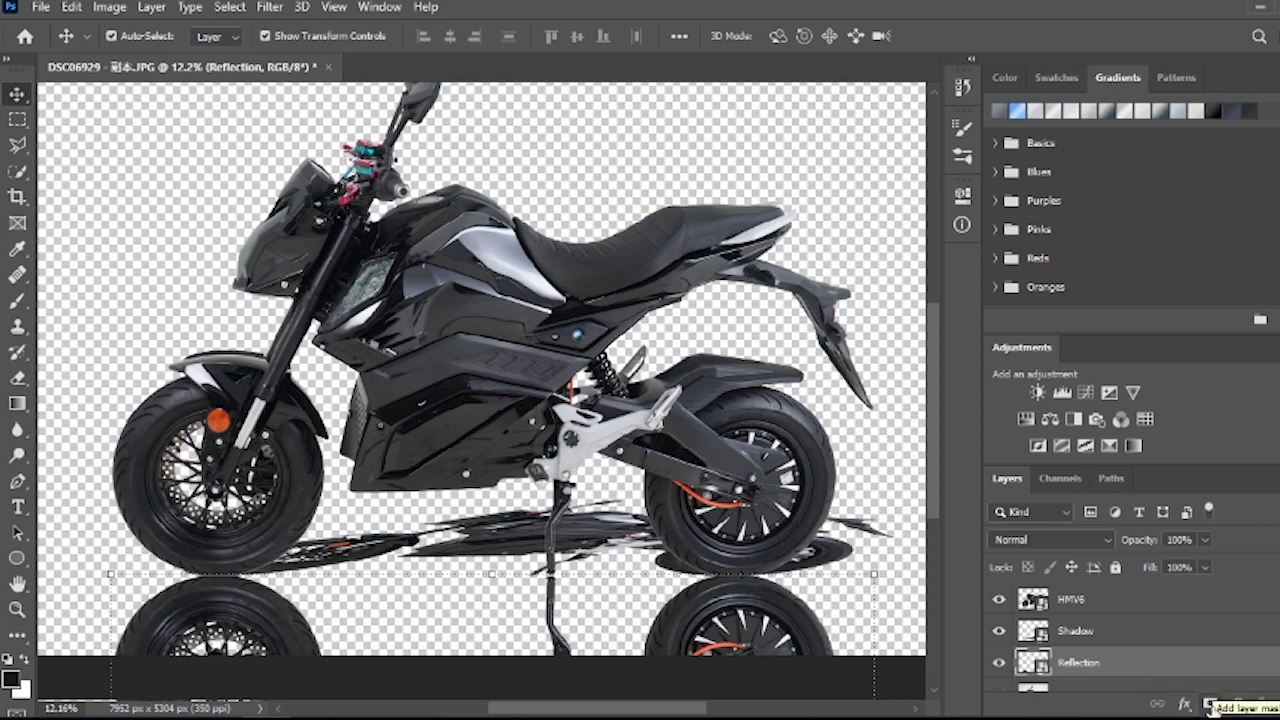
{"action": "left_click", "coordinate": [1211, 706]}
Fade the reflection away from the tires by drawing a black-to-transparent gradient from the Basics presets on its mask.
{"action": "left_click", "coordinate": [17, 404]}
{"action": "left_click", "coordinate": [130, 36]}
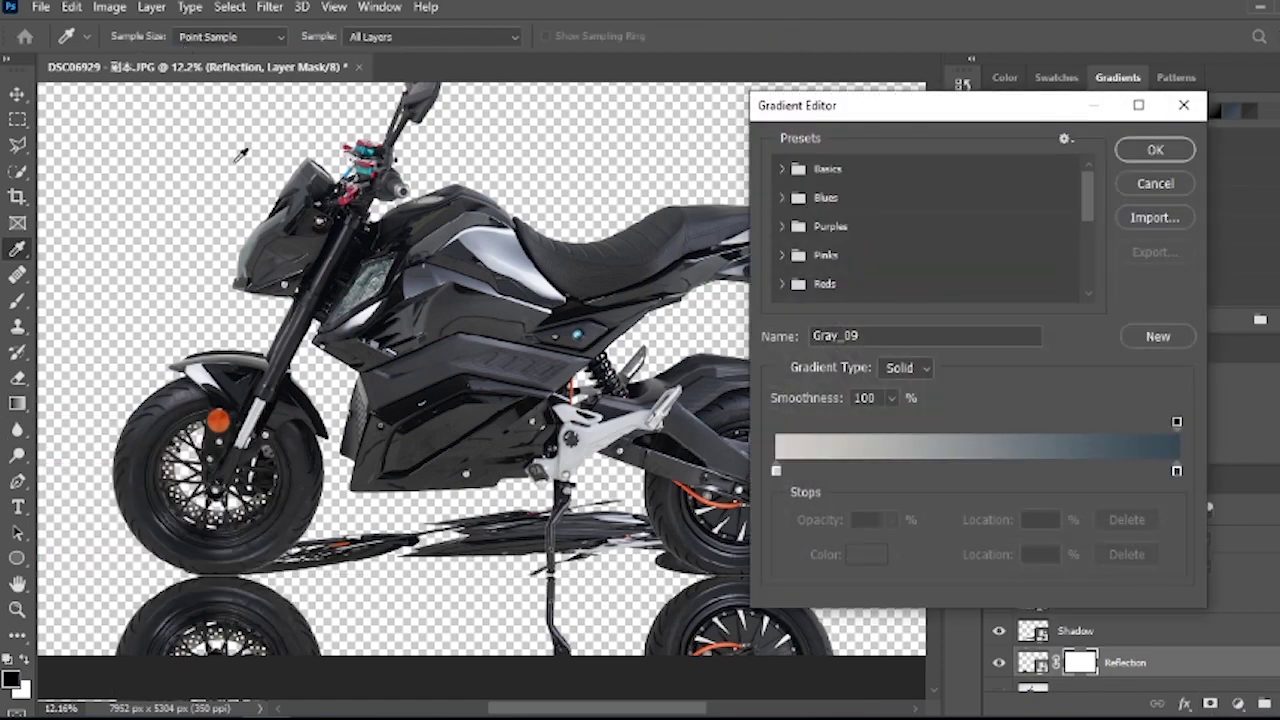
{"action": "left_click", "coordinate": [783, 168]}
{"action": "left_click", "coordinate": [838, 199]}
{"action": "left_click", "coordinate": [1146, 156]}
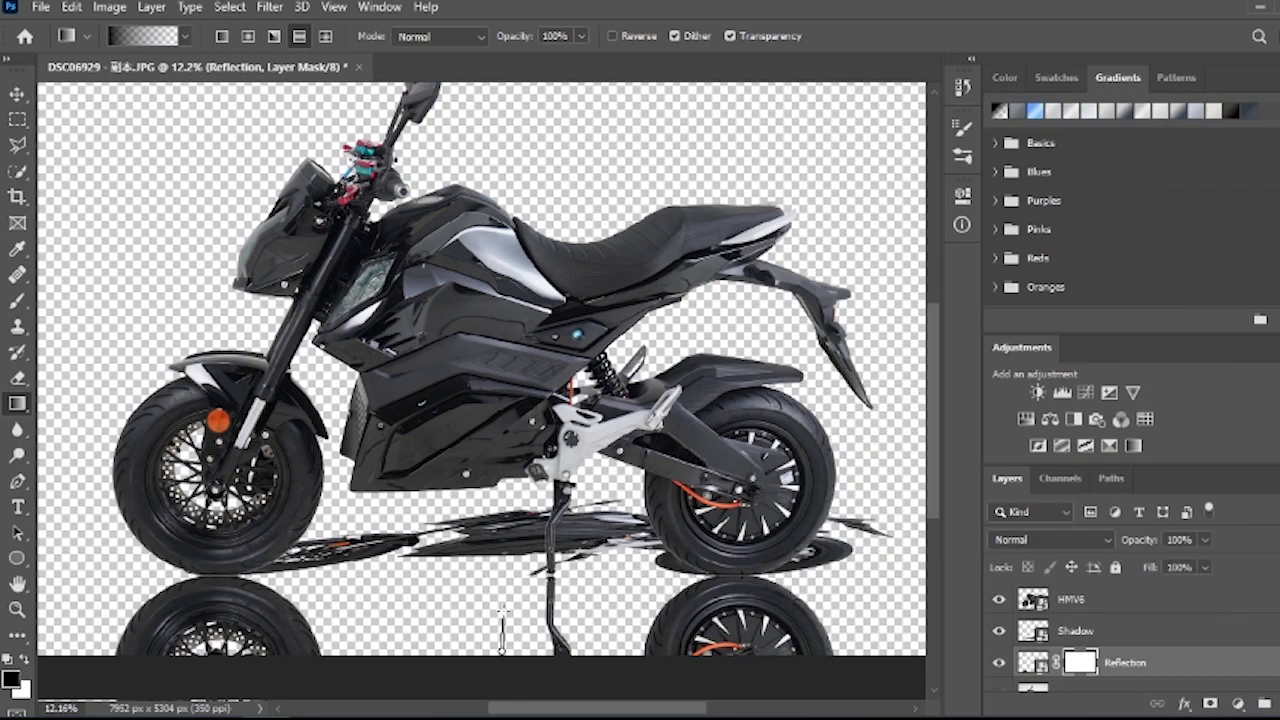
{"action": "left_click_drag", "start_coordinate": [502, 578], "coordinate": [502, 578]}
Add a Levels adjustment above the Shadow layer and set its output levels to 0 and 0.
{"action": "left_click", "coordinate": [1094, 640]}
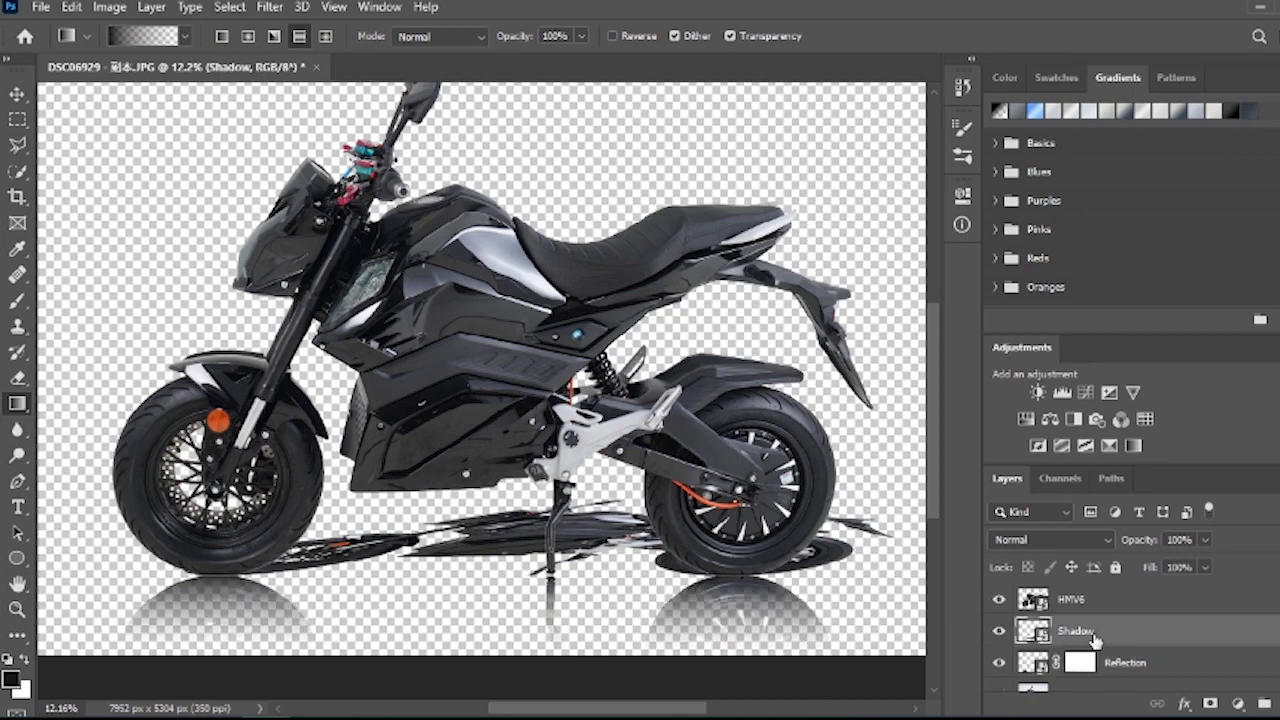
{"action": "left_click", "coordinate": [1240, 706]}
{"action": "left_click", "coordinate": [1143, 440]}
{"action": "left_click_drag", "start_coordinate": [912, 455], "coordinate": [670, 460]}
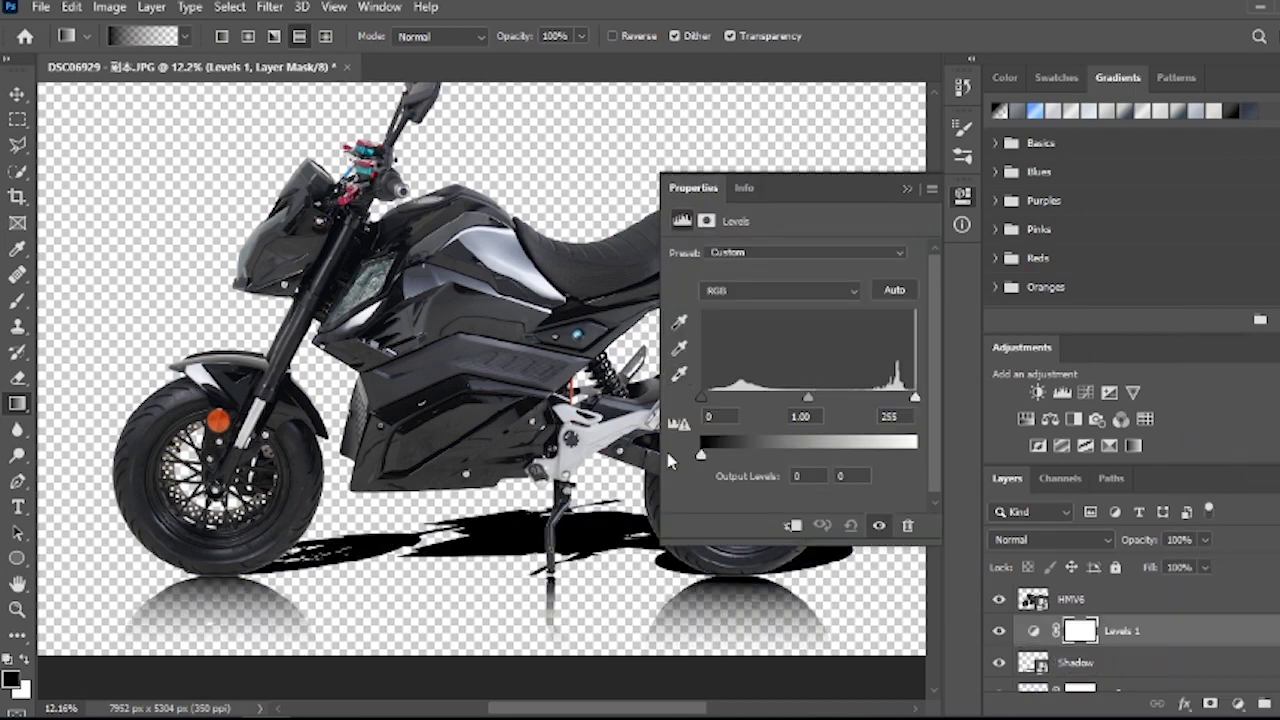
{"action": "left_click", "coordinate": [906, 190]}
Set the Shadow layer's opacity to 35% and clip the Levels 1 adjustment to it.
{"action": "type", "text": "30"}
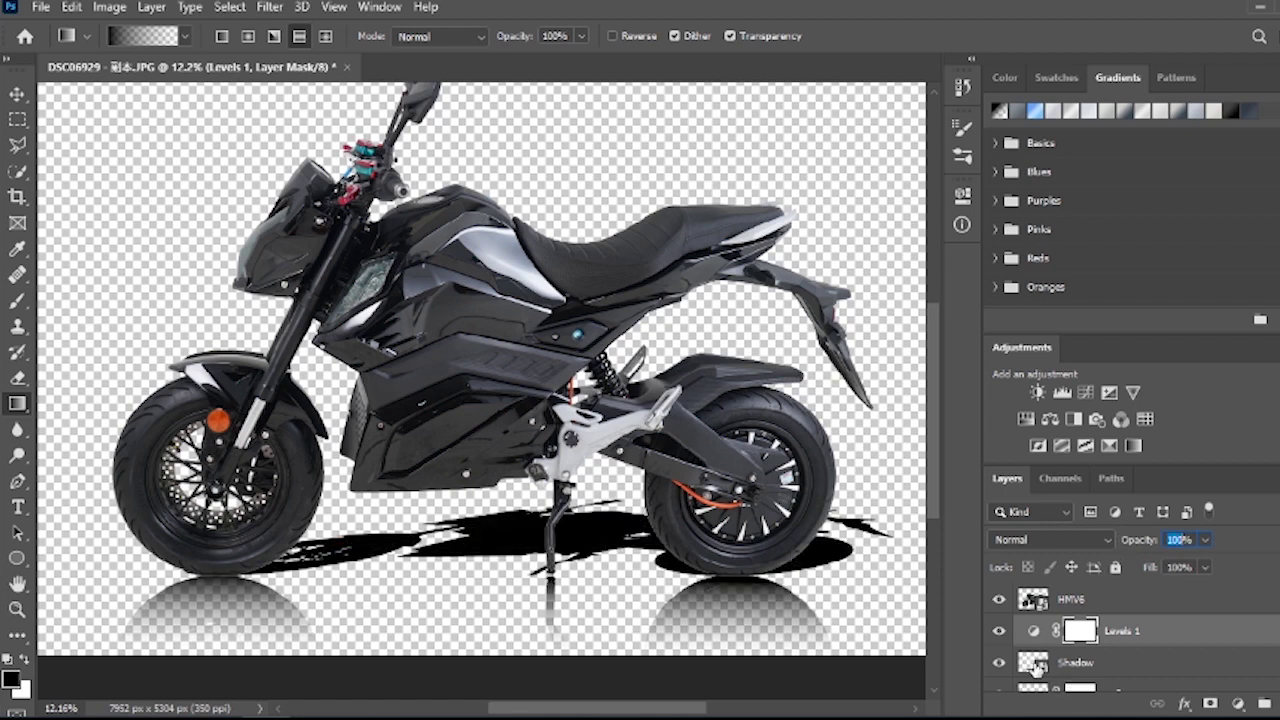
{"action": "left_click", "coordinate": [1075, 662]}
{"action": "left_click", "coordinate": [1205, 539]}
{"action": "left_click_drag", "start_coordinate": [1208, 566], "coordinate": [1166, 547]}
{"action": "type", "text": "35"}
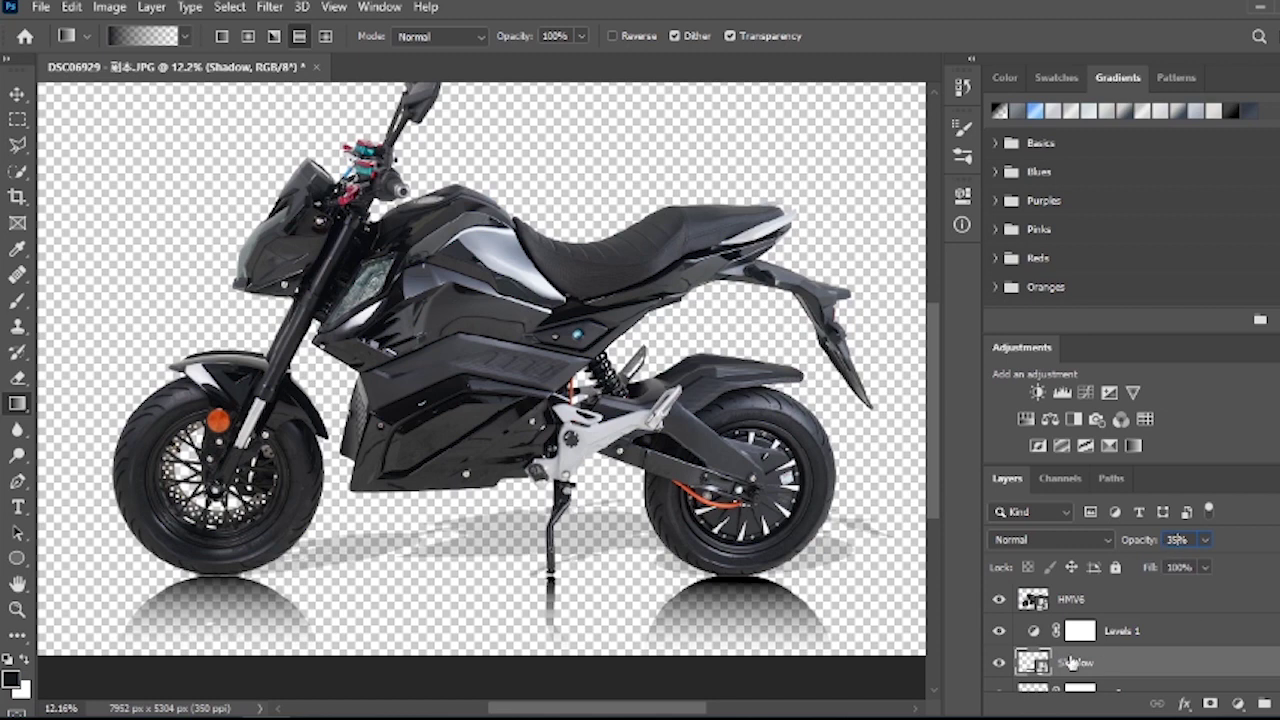
Set the Reflection layer's opacity to 35%.
{"action": "scroll", "coordinate": [1034, 645], "scroll_direction": "down", "scroll_amount": 2}
{"action": "left_click", "coordinate": [1036, 646]}
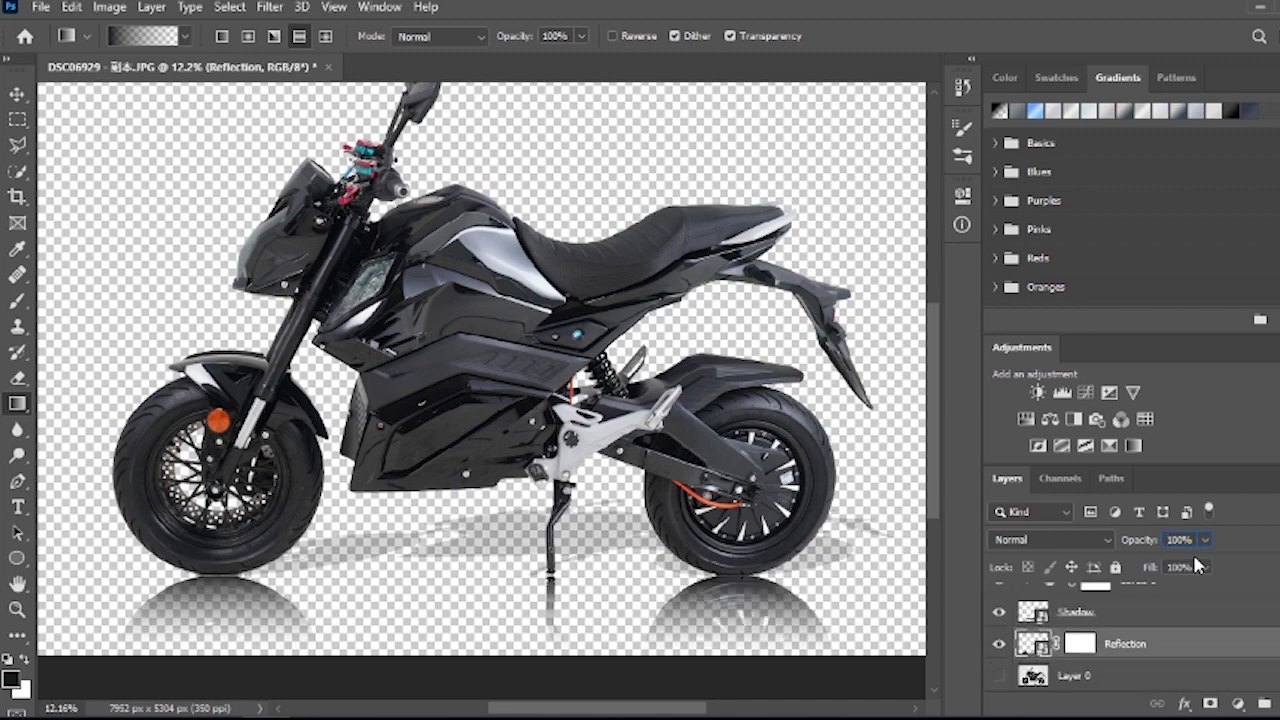
{"action": "left_click", "coordinate": [1205, 539]}
{"action": "left_click_drag", "start_coordinate": [1204, 568], "coordinate": [1163, 545]}
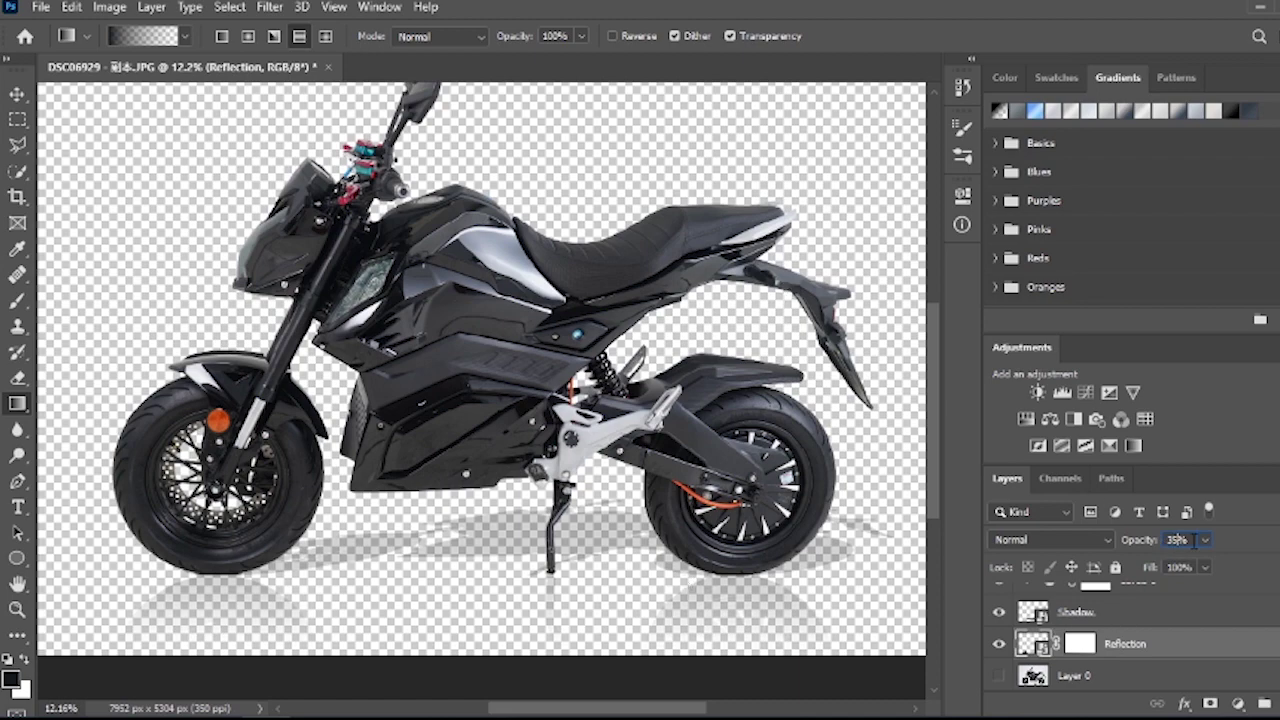
Hide and show the HMV6 layer to compare, and leave the HMV6 layer selected.
{"action": "left_click", "coordinate": [987, 615]}
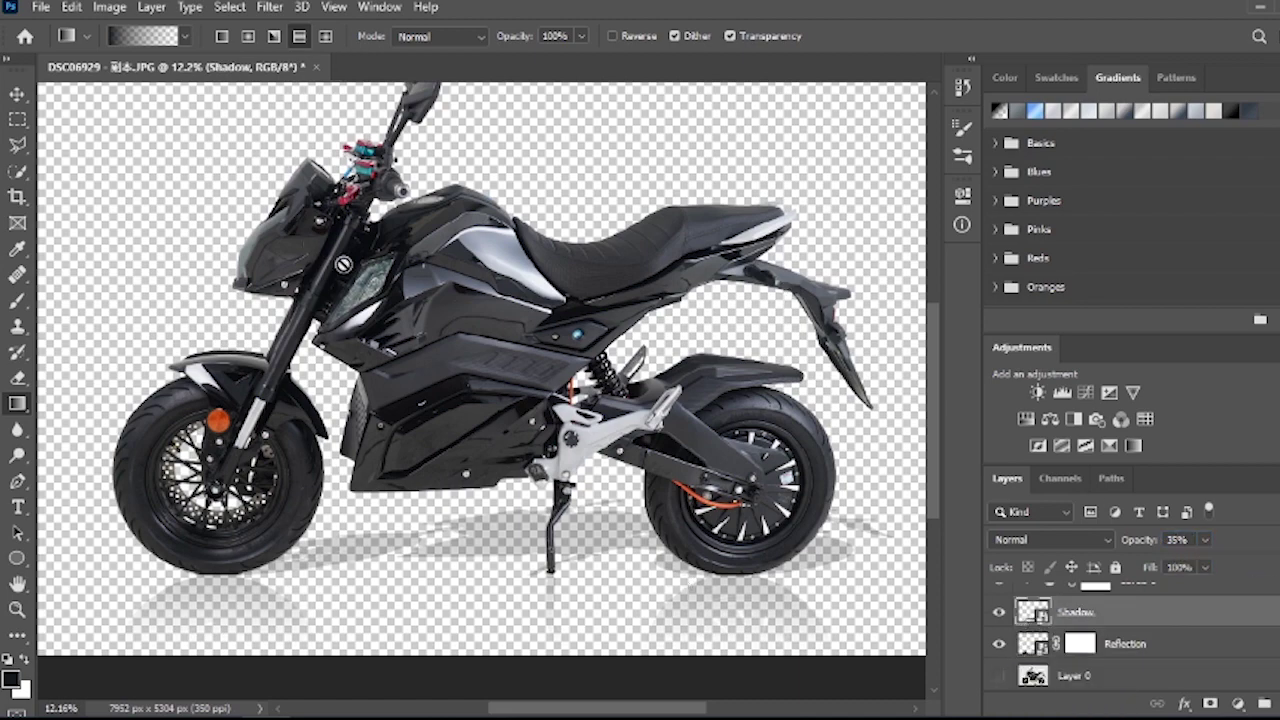
{"action": "scroll", "coordinate": [1010, 610], "scroll_direction": "up", "scroll_amount": 2}
{"action": "left_click", "coordinate": [1000, 600]}
{"action": "left_click", "coordinate": [1000, 600]}
{"action": "left_click", "coordinate": [1023, 603]}
Outline the translucent blue-grey cover along the front edge of the headlight fairing with a closed Pen tool path.
{"action": "scroll", "coordinate": [480, 490], "scroll_direction": "up", "scroll_amount": 5}
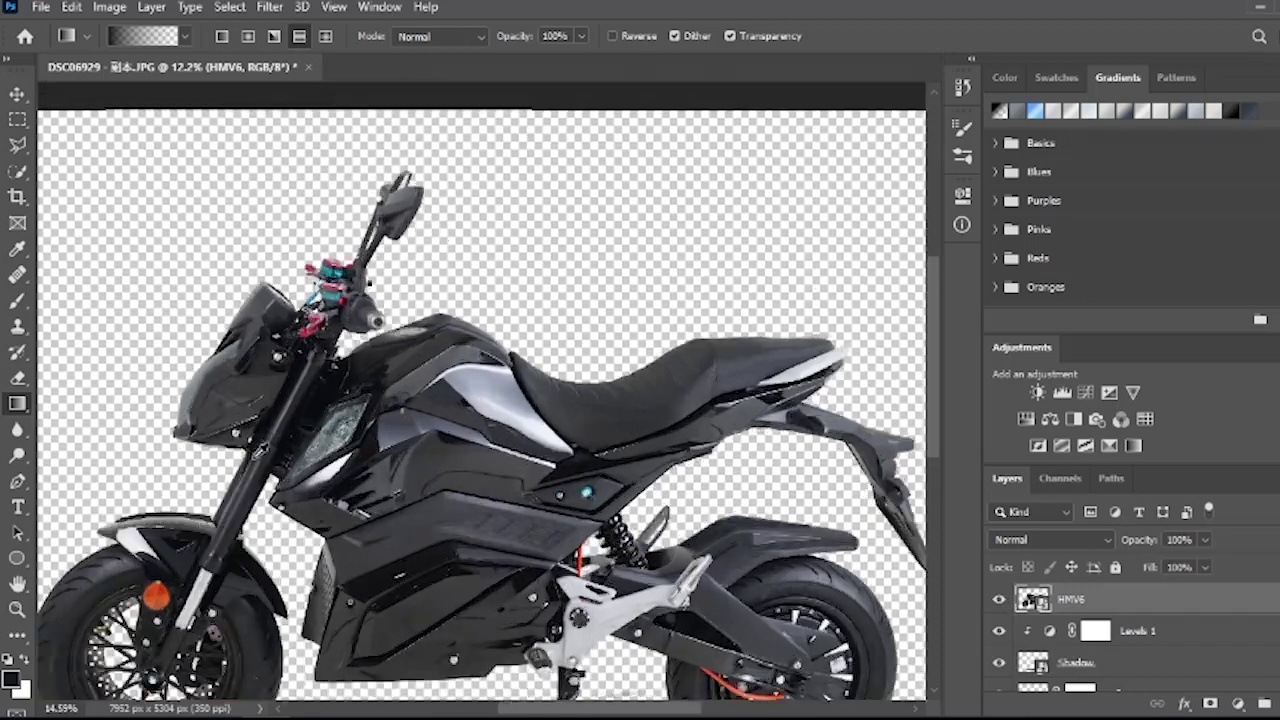
{"action": "scroll", "coordinate": [480, 490], "scroll_direction": "down", "scroll_amount": 2}
{"action": "scroll", "coordinate": [500, 585], "scroll_direction": "up", "scroll_amount": 5}
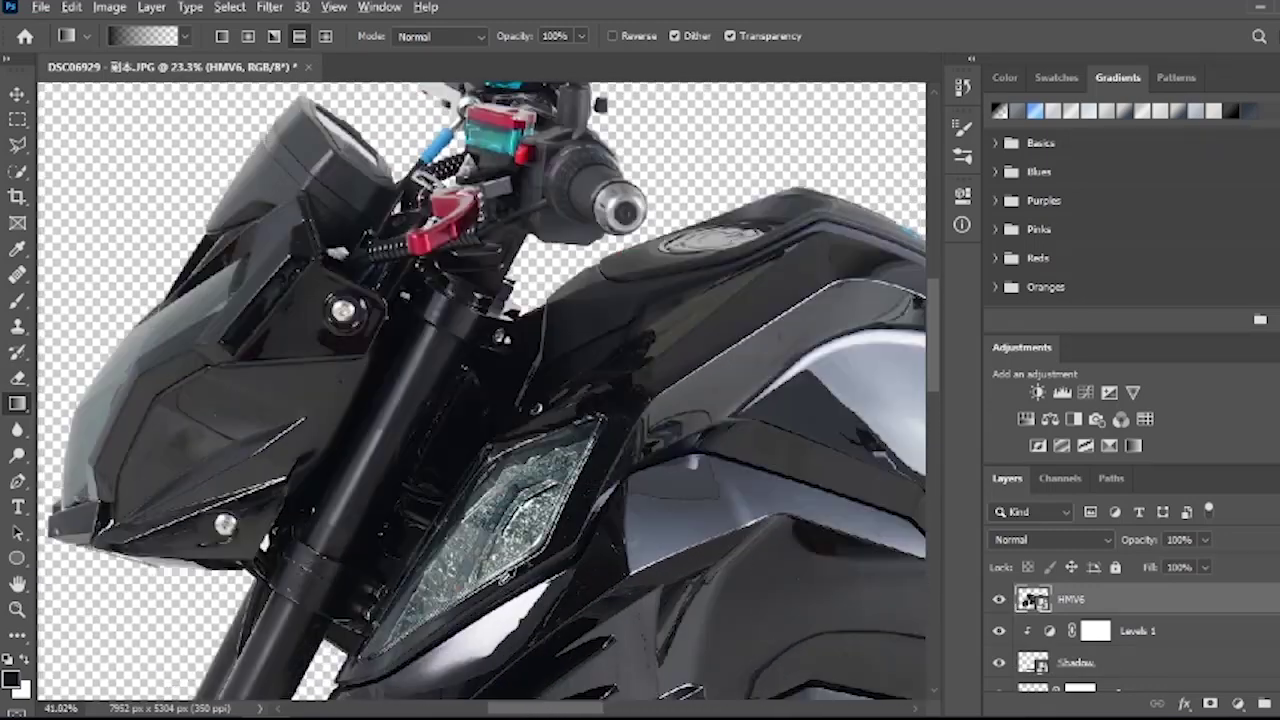
{"action": "left_click_drag", "start_coordinate": [585, 711], "coordinate": [556, 710]}
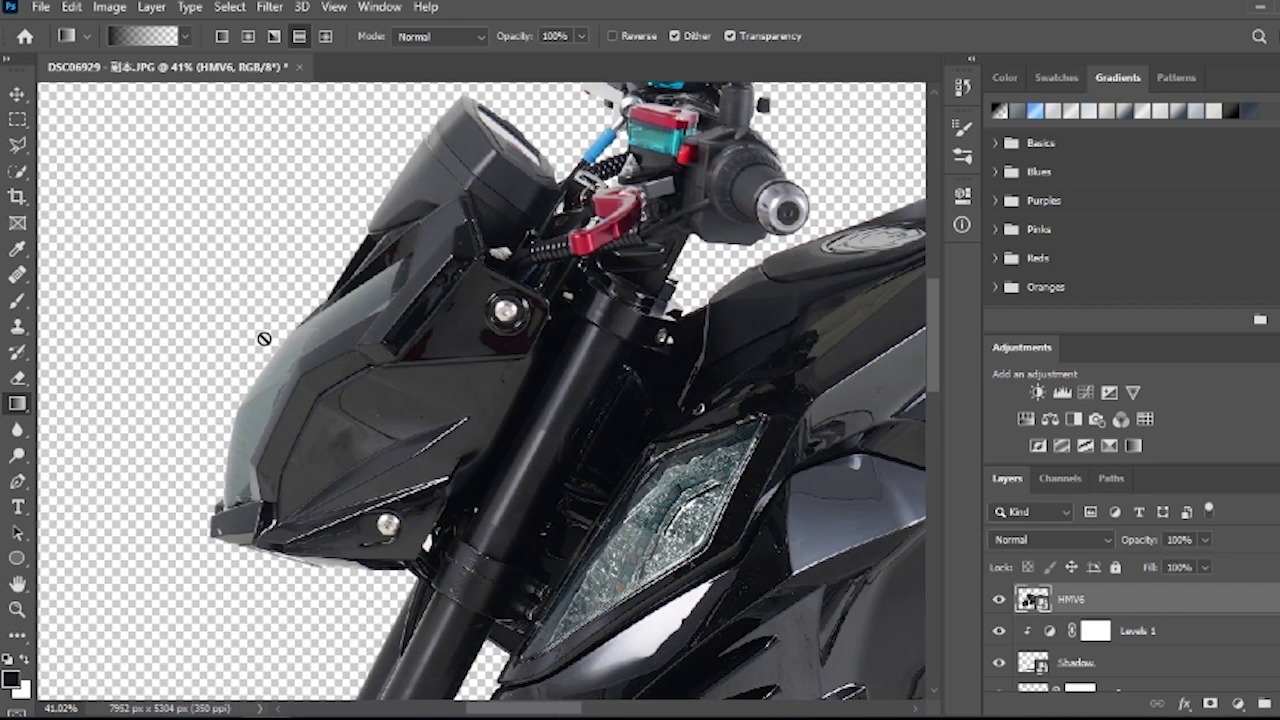
{"action": "left_click", "coordinate": [17, 481]}
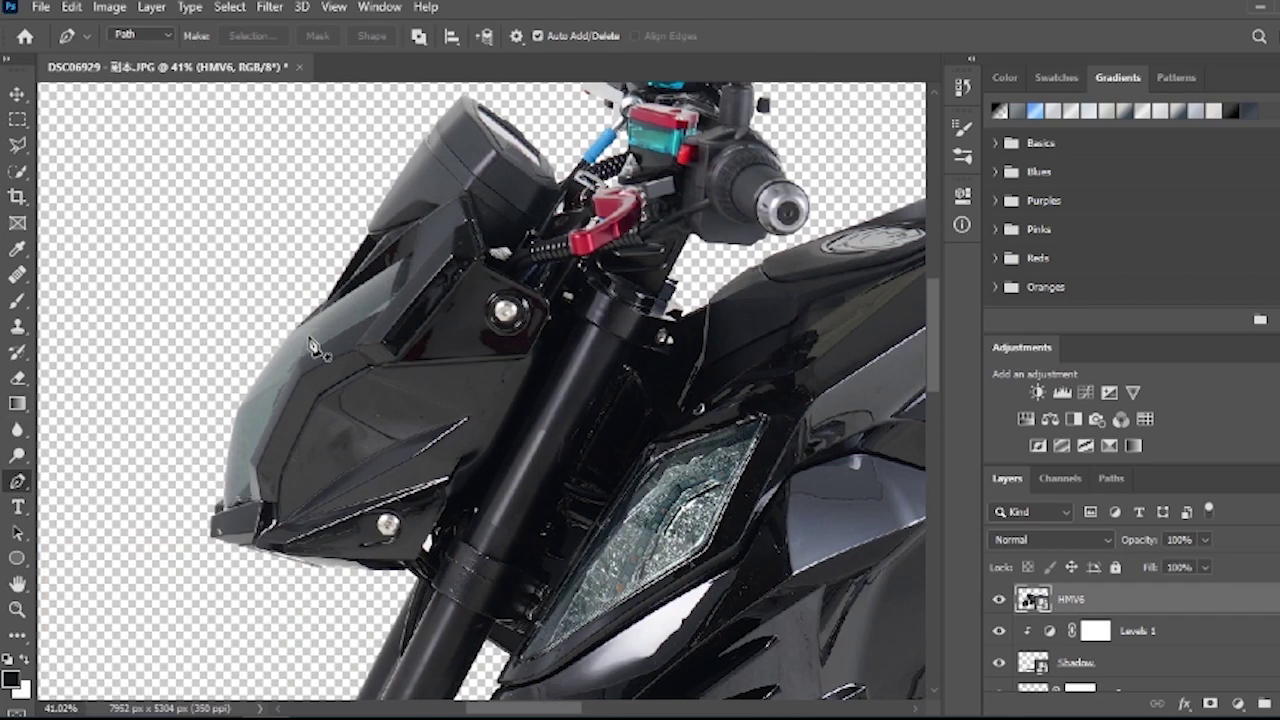
{"action": "left_click", "coordinate": [316, 331]}
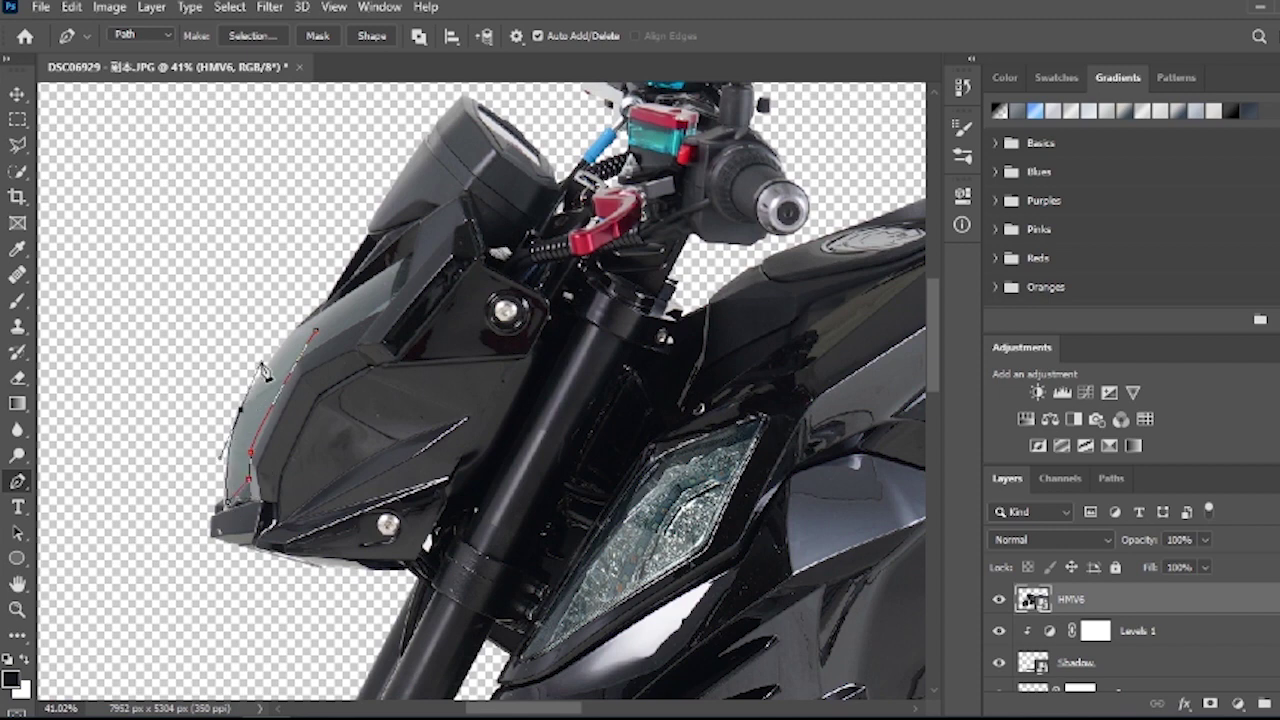
{"action": "left_click_drag", "start_coordinate": [332, 337], "coordinate": [352, 345]}
Convert the front cover path to a new selection with a 2-pixel feather radius and copy it to a new layer.
{"action": "right_click", "coordinate": [283, 371]}
{"action": "left_click", "coordinate": [335, 359]}
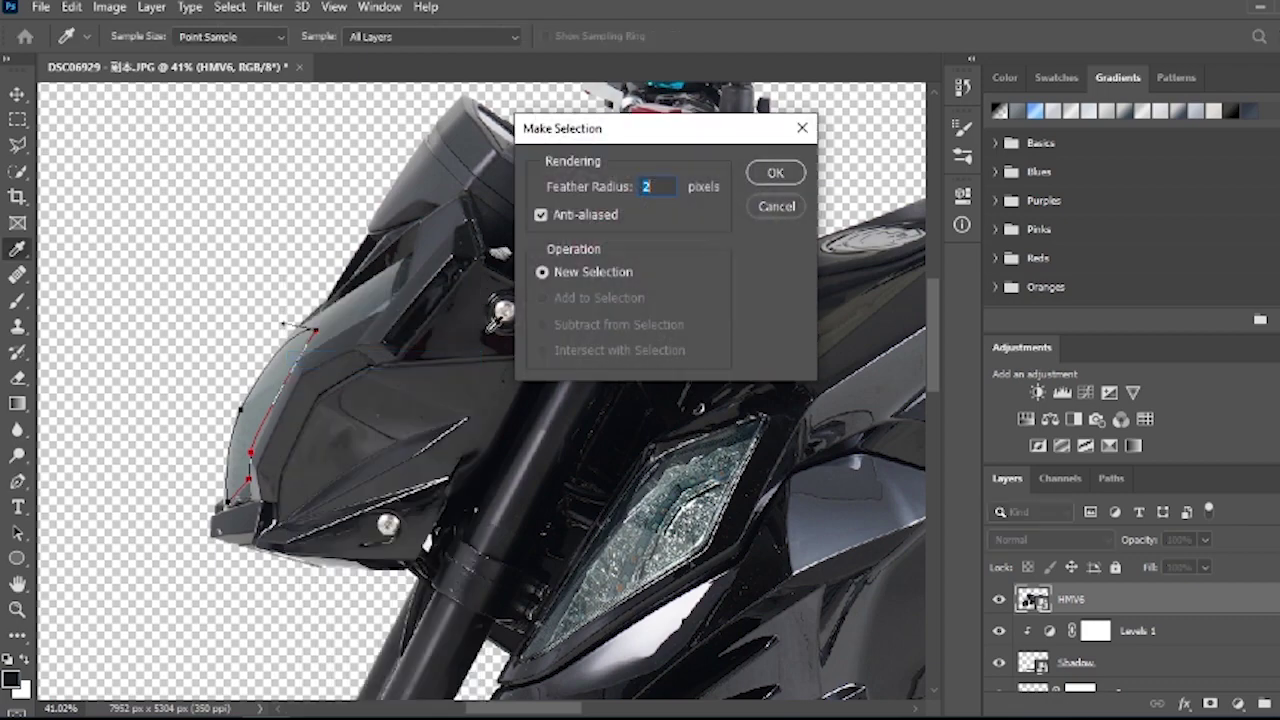
{"action": "left_click", "coordinate": [775, 172]}
{"action": "key", "text": "ctrl+j"}
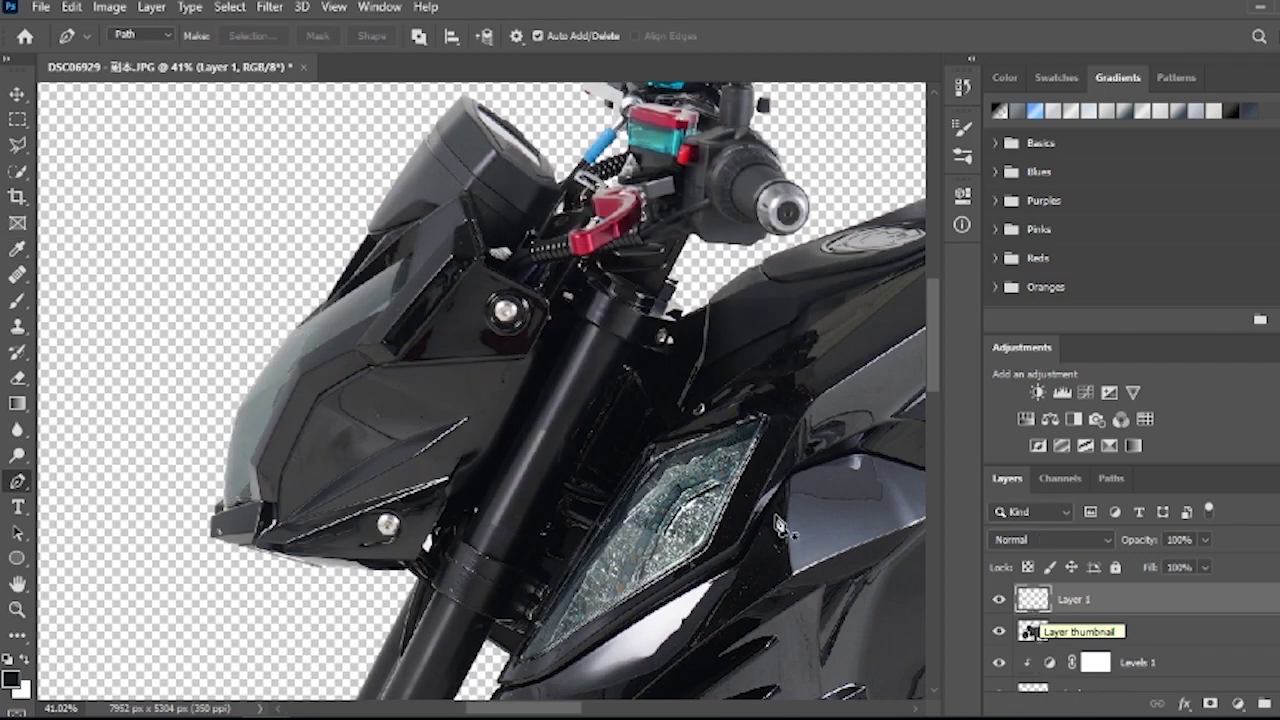
Outline the glass side lamp on the HMV6 layer with the Pen tool and copy it to a new layer with a 2-pixel feather.
{"action": "left_click", "coordinate": [1027, 634]}
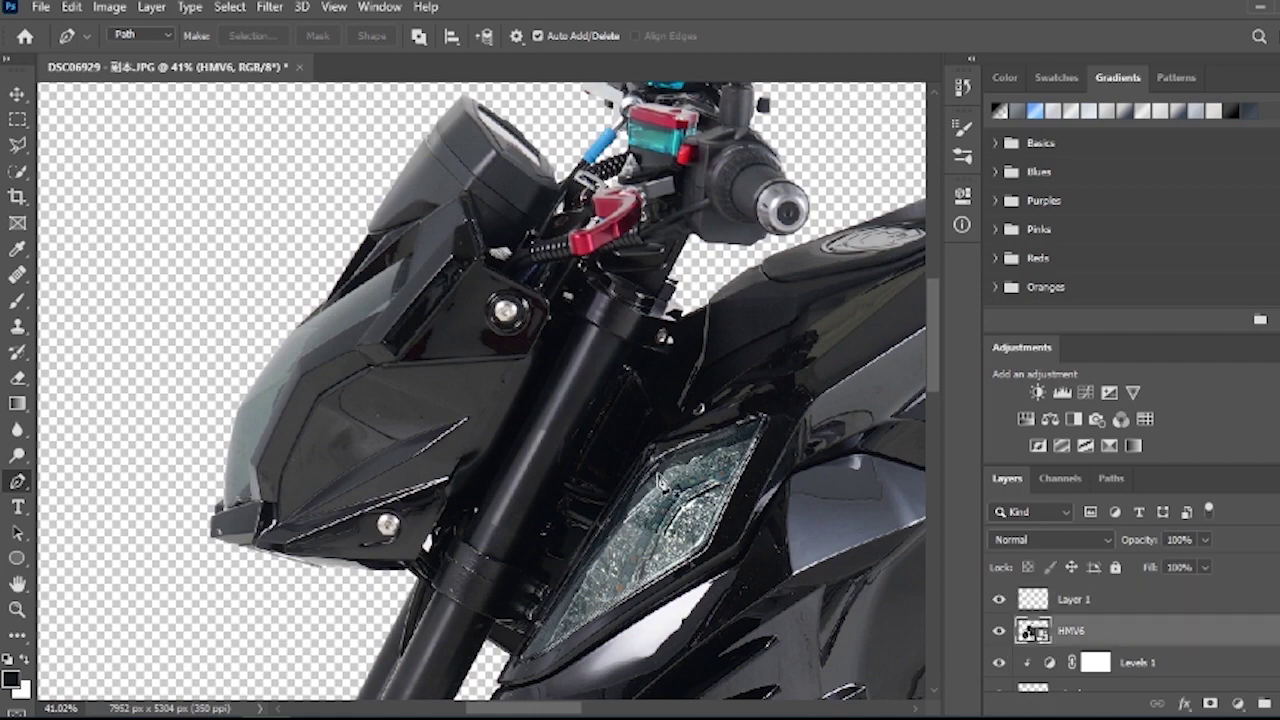
{"action": "left_click", "coordinate": [613, 540]}
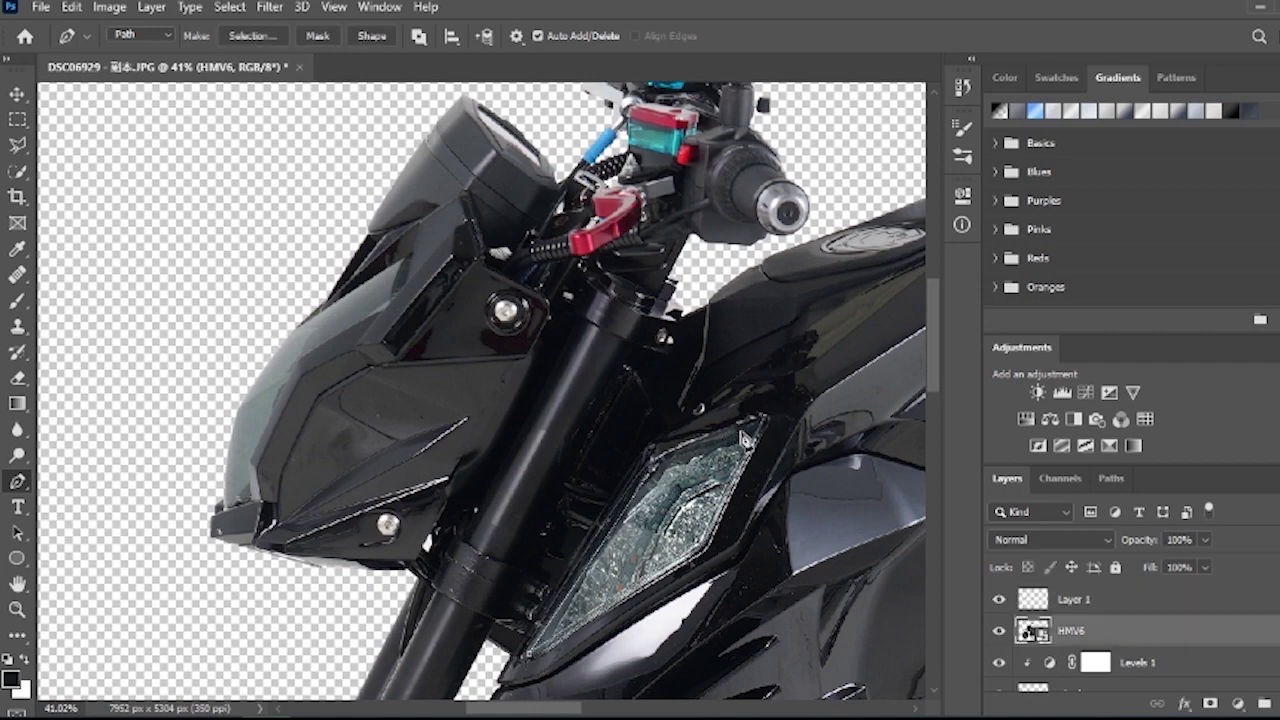
{"action": "left_click", "coordinate": [764, 424]}
{"action": "right_click", "coordinate": [676, 520]}
{"action": "left_click", "coordinate": [736, 136]}
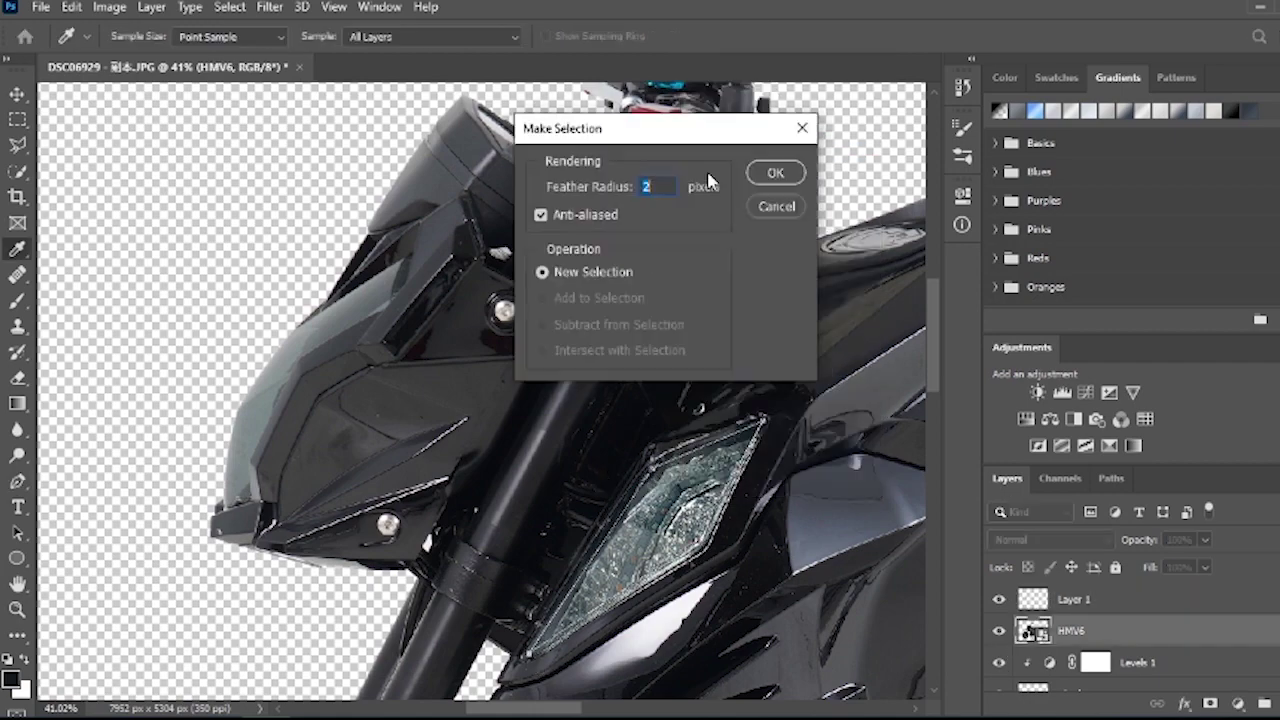
{"action": "left_click", "coordinate": [773, 174]}
{"action": "key", "text": "ctrl+j"}
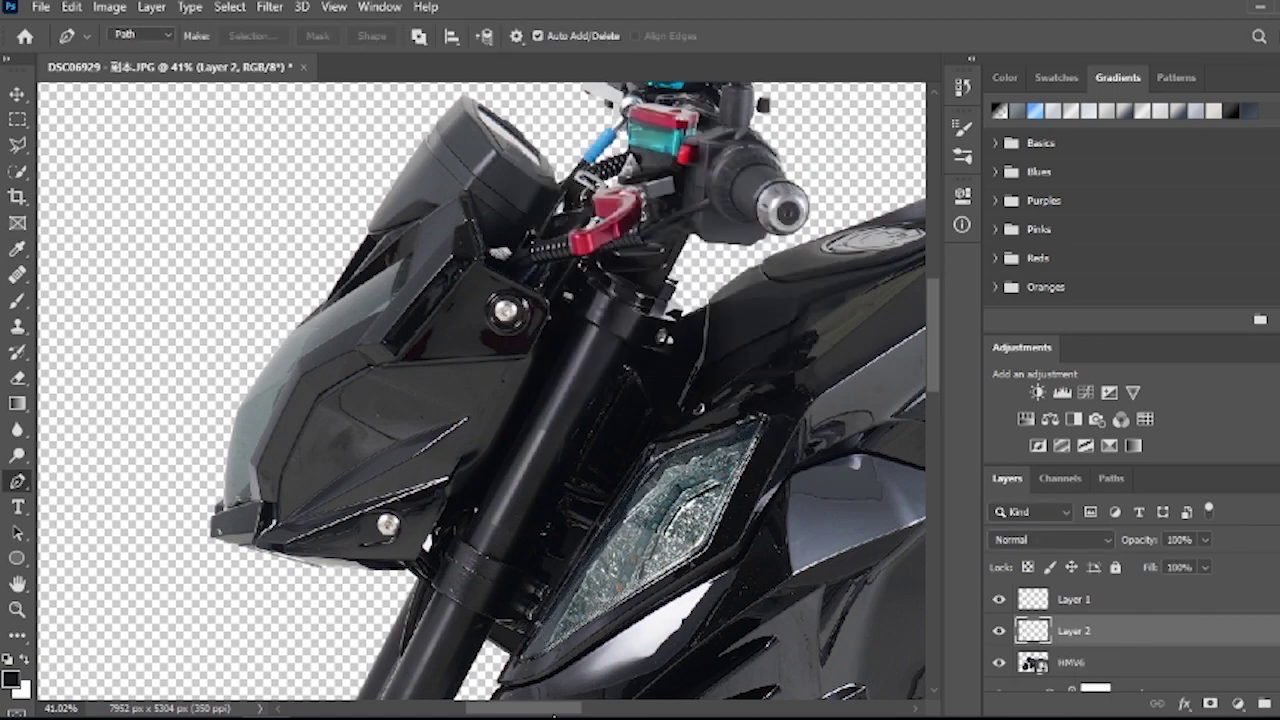
Outline the narrow red tail light with the Pen tool and convert the path to a selection.
{"action": "scroll", "coordinate": [480, 390], "scroll_direction": "right", "scroll_amount": 10}
{"action": "scroll", "coordinate": [600, 590], "scroll_direction": "down", "scroll_amount": 2}
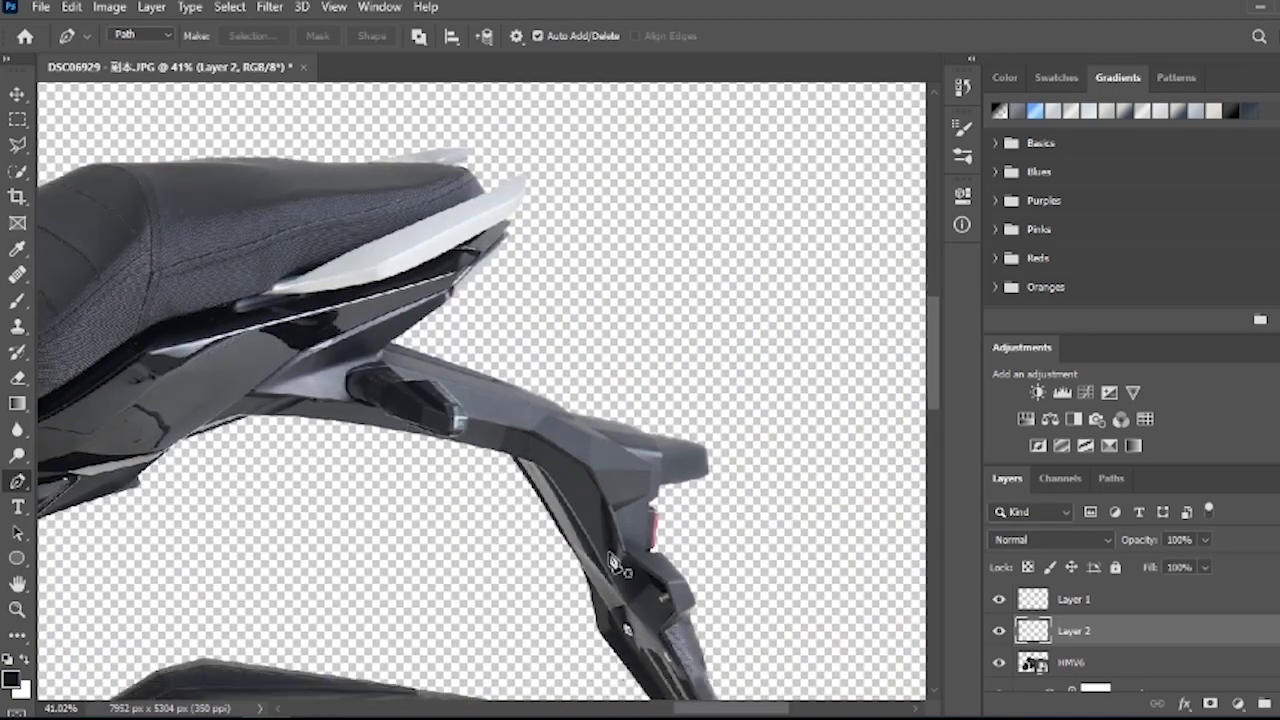
{"action": "scroll", "coordinate": [660, 530], "scroll_direction": "up", "scroll_amount": 5}
{"action": "left_click", "coordinate": [647, 479]}
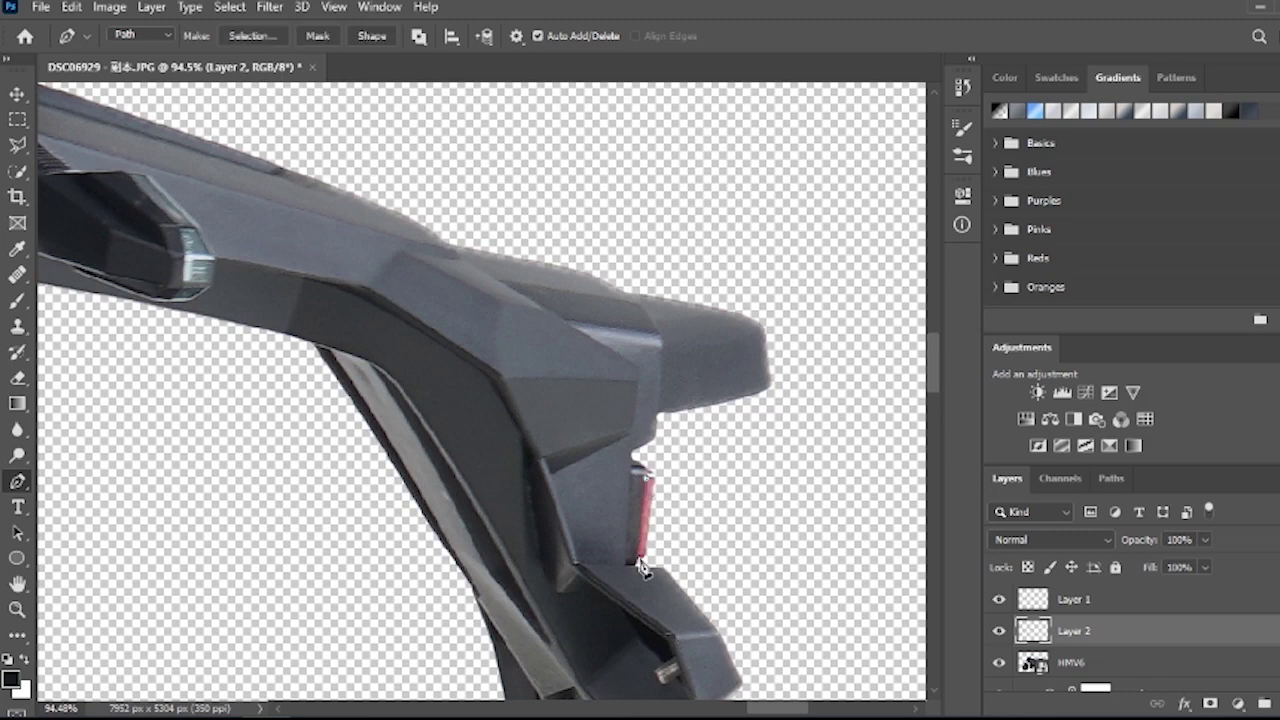
{"action": "right_click", "coordinate": [652, 506]}
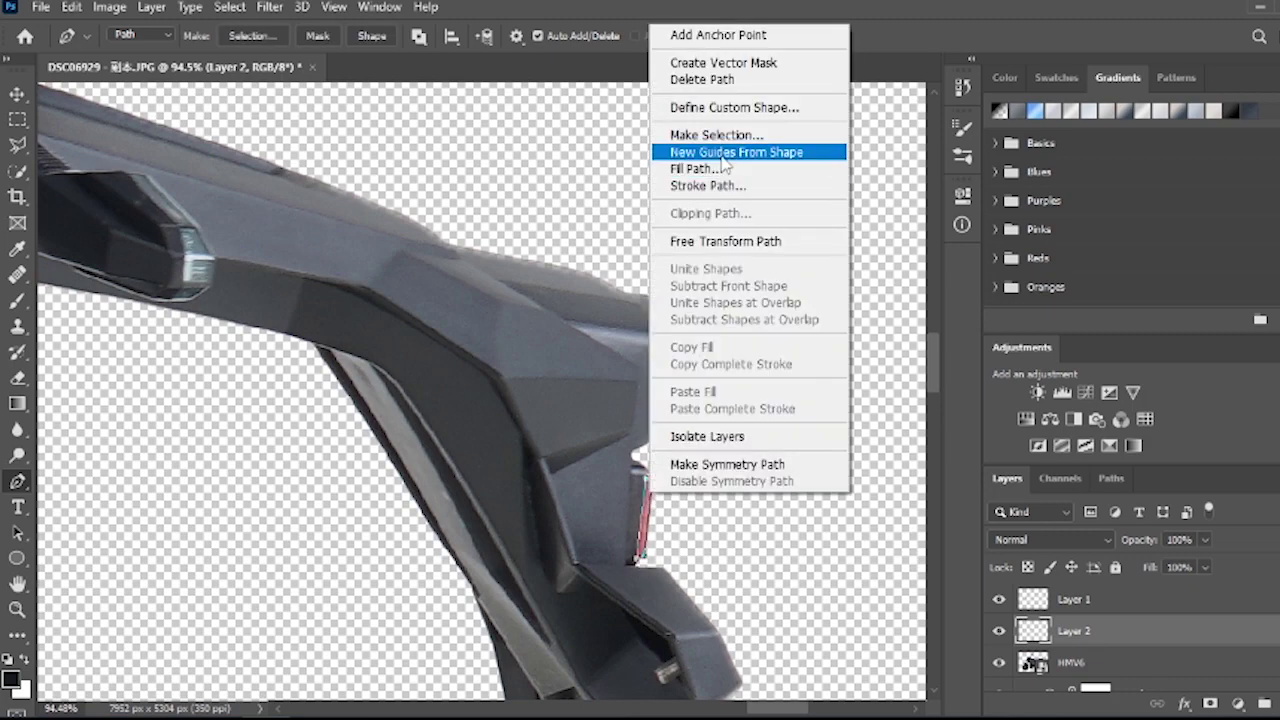
{"action": "left_click", "coordinate": [700, 132]}
{"action": "left_click", "coordinate": [767, 176]}
Copy the selected tail light from the HMV6 layer to a new layer.
{"action": "key", "text": "ctrl+j"}
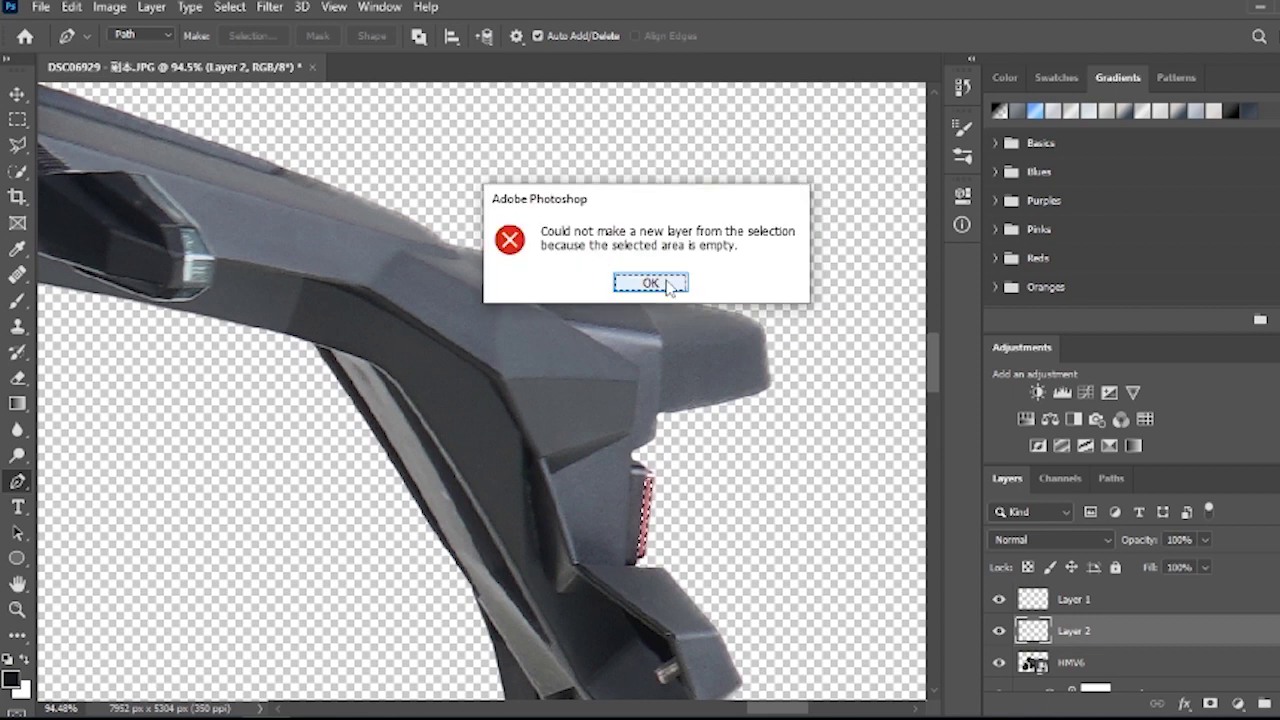
{"action": "left_click", "coordinate": [667, 284]}
{"action": "left_click", "coordinate": [1073, 660]}
{"action": "key", "text": "ctrl+j"}
Group Layer 1, Layer 2 and Layer 3, expand the group and select Layer 1 inside it.
{"action": "left_click", "coordinate": [1070, 600]}
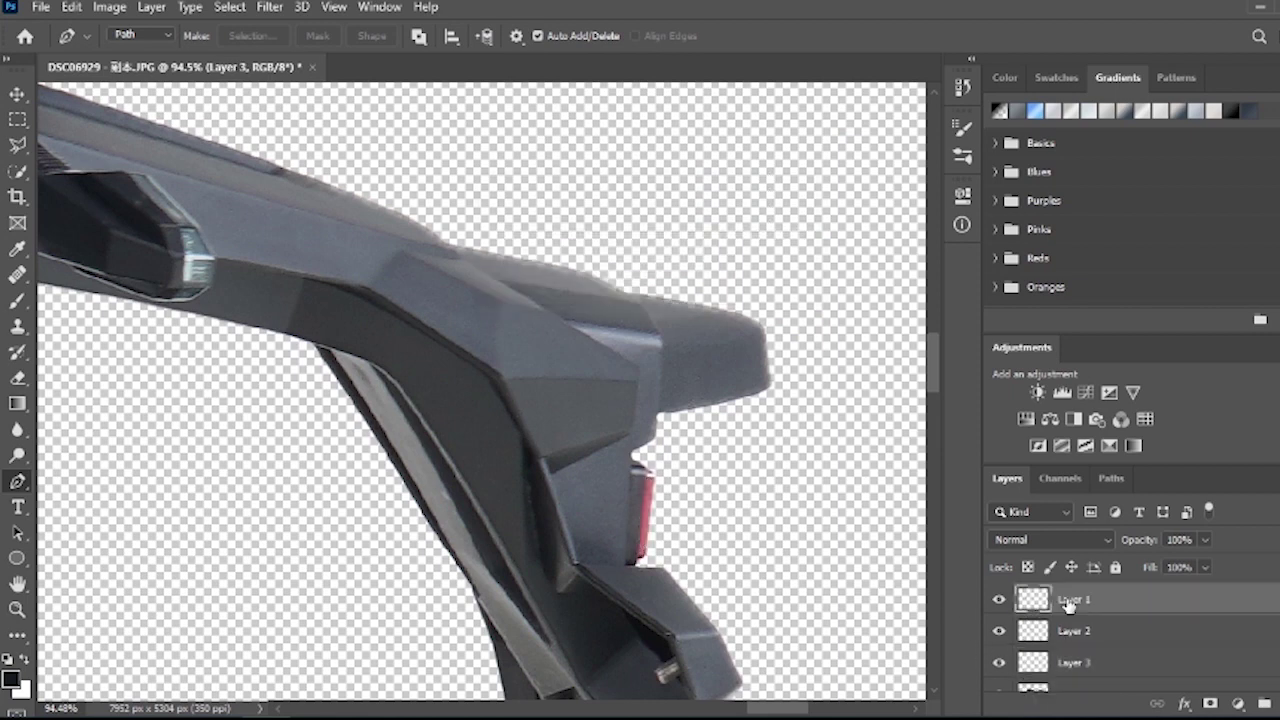
{"action": "left_click", "coordinate": [1076, 665], "text": "shift"}
{"action": "key", "text": "ctrl+g"}
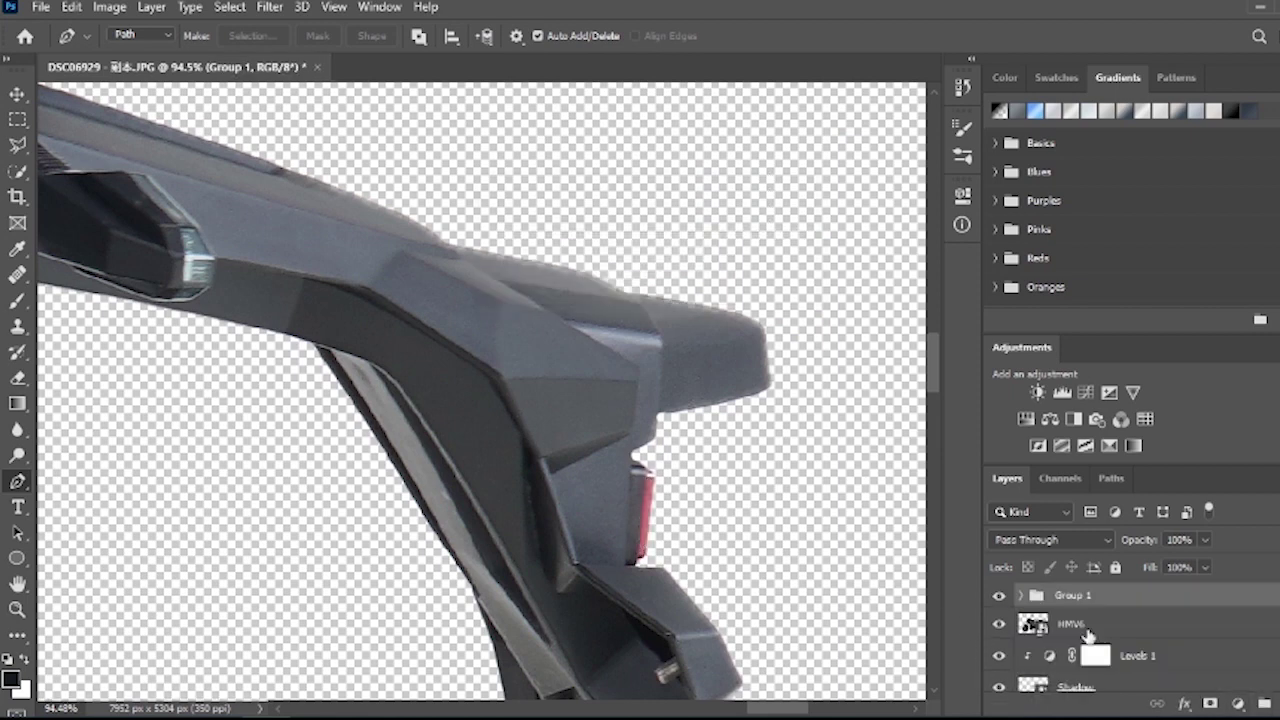
{"action": "left_click", "coordinate": [1021, 595]}
{"action": "left_click", "coordinate": [1056, 626]}
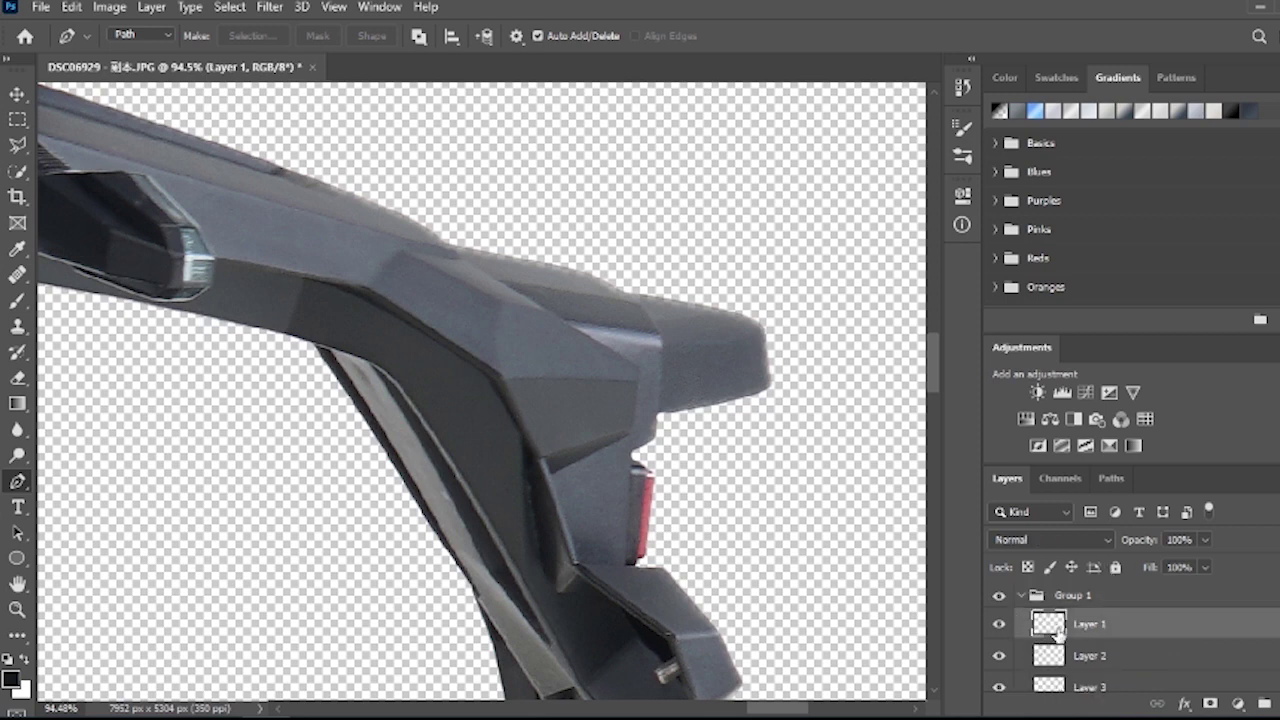
Try the Difference blend mode on Layer 1 and return it to Normal.
{"action": "left_click", "coordinate": [1108, 539]}
{"action": "left_click", "coordinate": [1016, 549]}
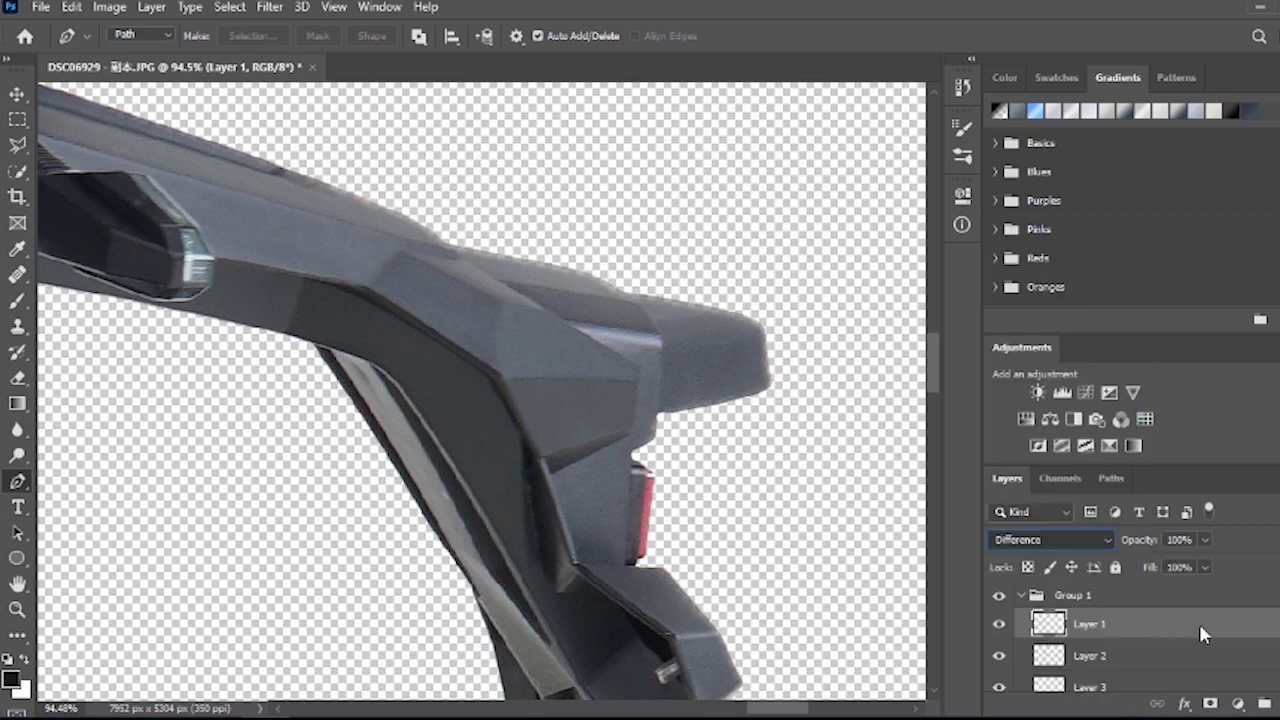
{"action": "scroll", "coordinate": [1100, 630], "scroll_direction": "down", "scroll_amount": 2}
{"action": "scroll", "coordinate": [1100, 632], "scroll_direction": "up", "scroll_amount": 2}
{"action": "left_click_drag", "start_coordinate": [780, 708], "coordinate": [545, 710]}
{"action": "left_click", "coordinate": [1045, 664]}
{"action": "left_click", "coordinate": [1054, 628]}
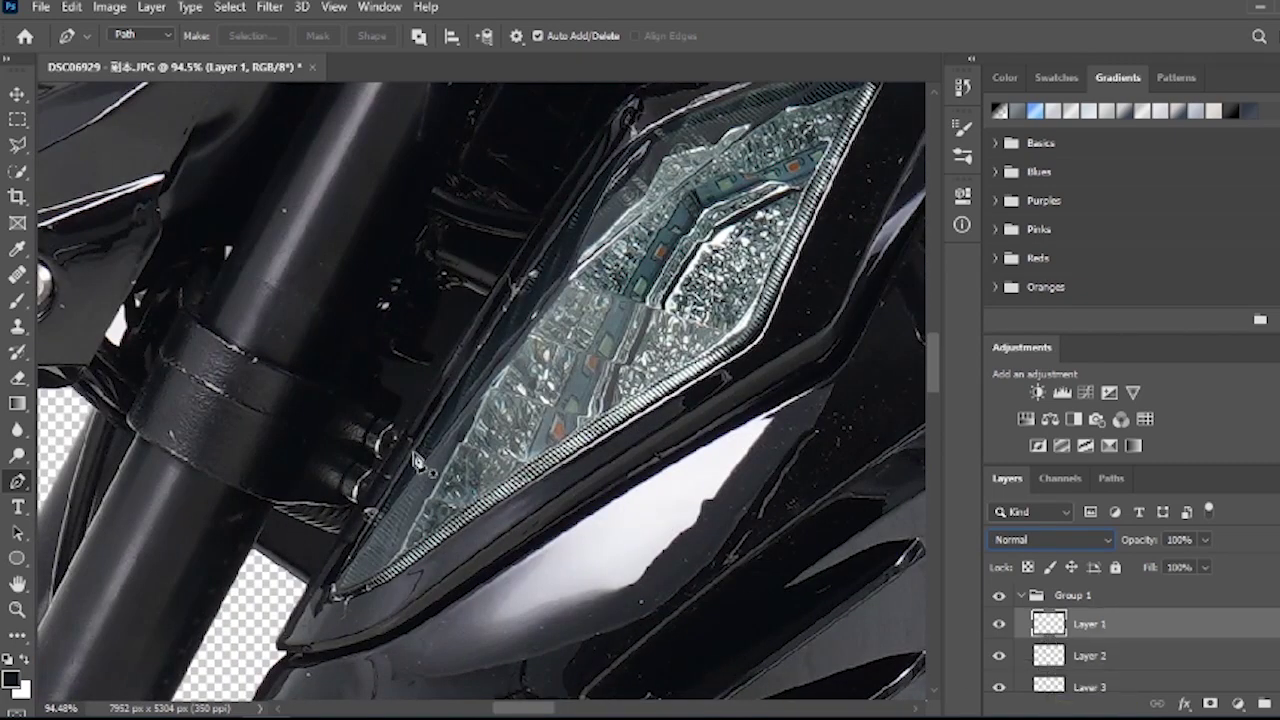
Set Layer 2, the side lamp cut-out, to the Linear Dodge (Add) blend mode.
{"action": "left_click", "coordinate": [15, 100]}
{"action": "scroll", "coordinate": [201, 343], "scroll_direction": "down", "scroll_amount": 2}
{"action": "scroll", "coordinate": [1030, 664], "scroll_direction": "down", "scroll_amount": 2}
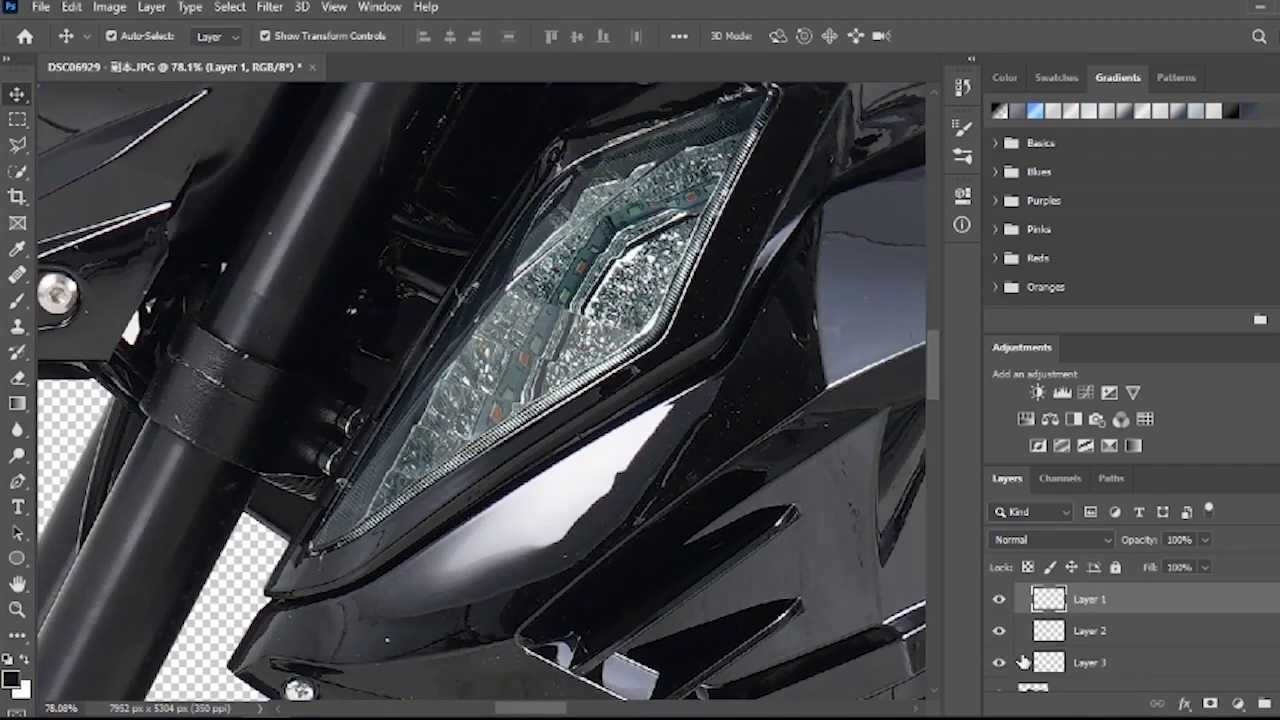
{"action": "left_click", "coordinate": [1032, 668]}
{"action": "scroll", "coordinate": [112, 233], "scroll_direction": "down", "scroll_amount": 6}
{"action": "scroll", "coordinate": [112, 233], "scroll_direction": "down", "scroll_amount": 4}
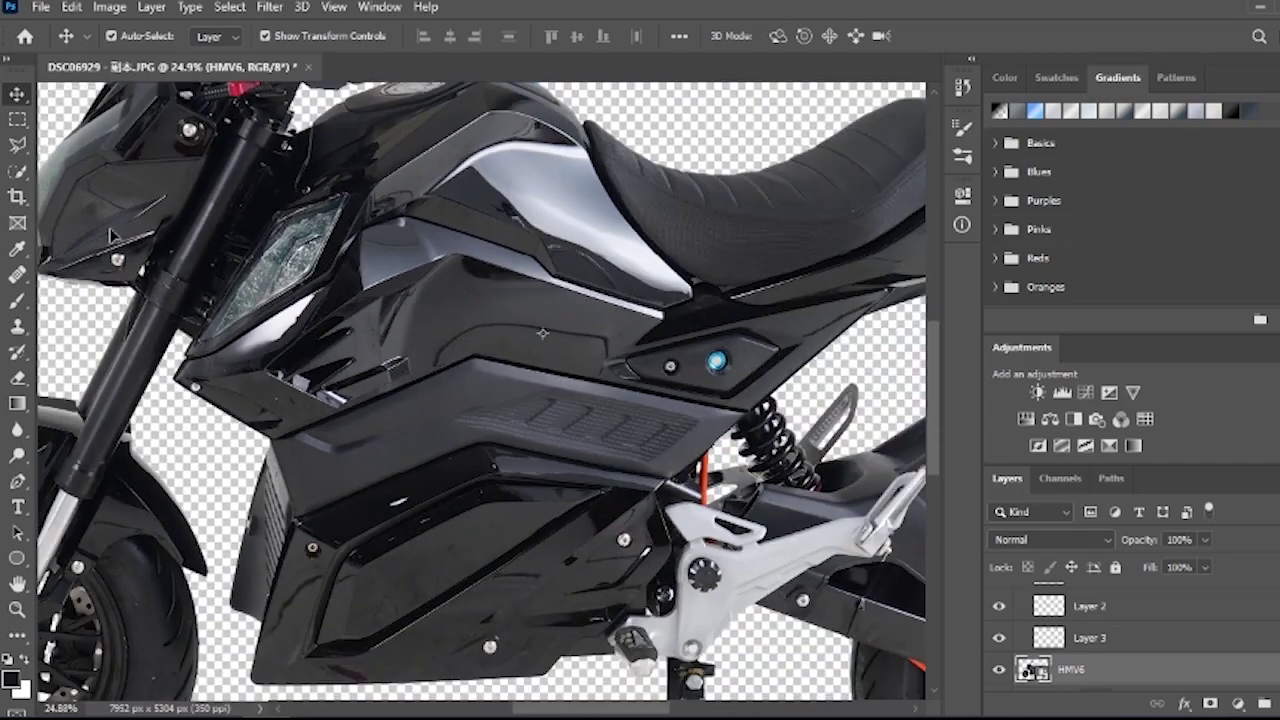
{"action": "left_click", "coordinate": [1070, 606]}
{"action": "left_click", "coordinate": [1108, 540]}
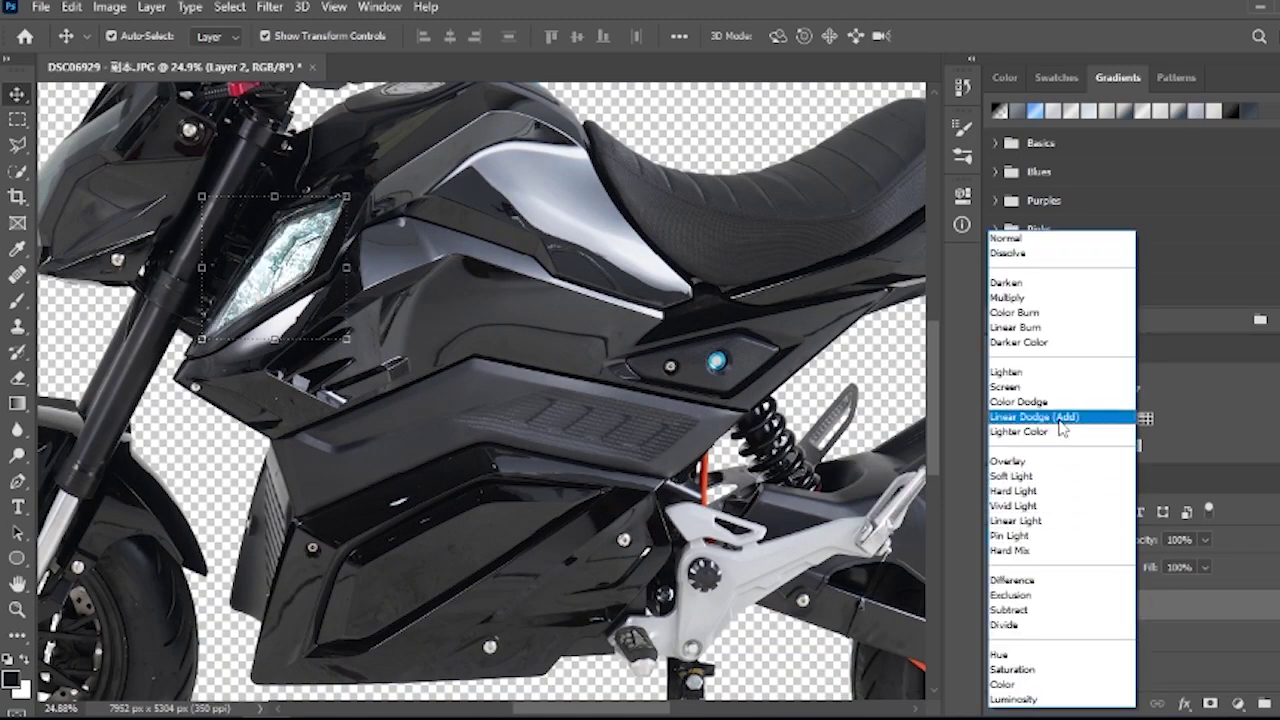
{"action": "key", "text": "Escape"}
Change the blend modes of Layer 3 and Layer 1 in the group to Linear Dodge (Add).
{"action": "left_click", "coordinate": [1050, 638]}
{"action": "left_click_drag", "start_coordinate": [579, 709], "coordinate": [568, 709]}
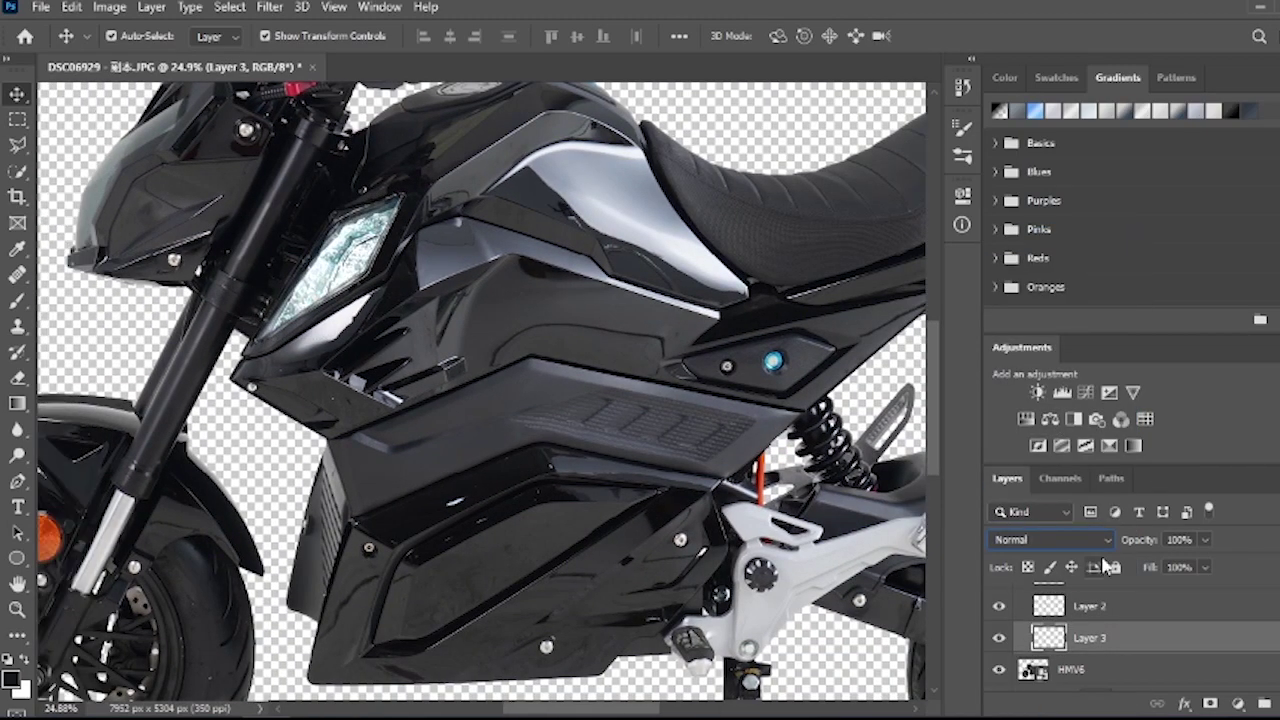
{"action": "left_click", "coordinate": [1107, 541]}
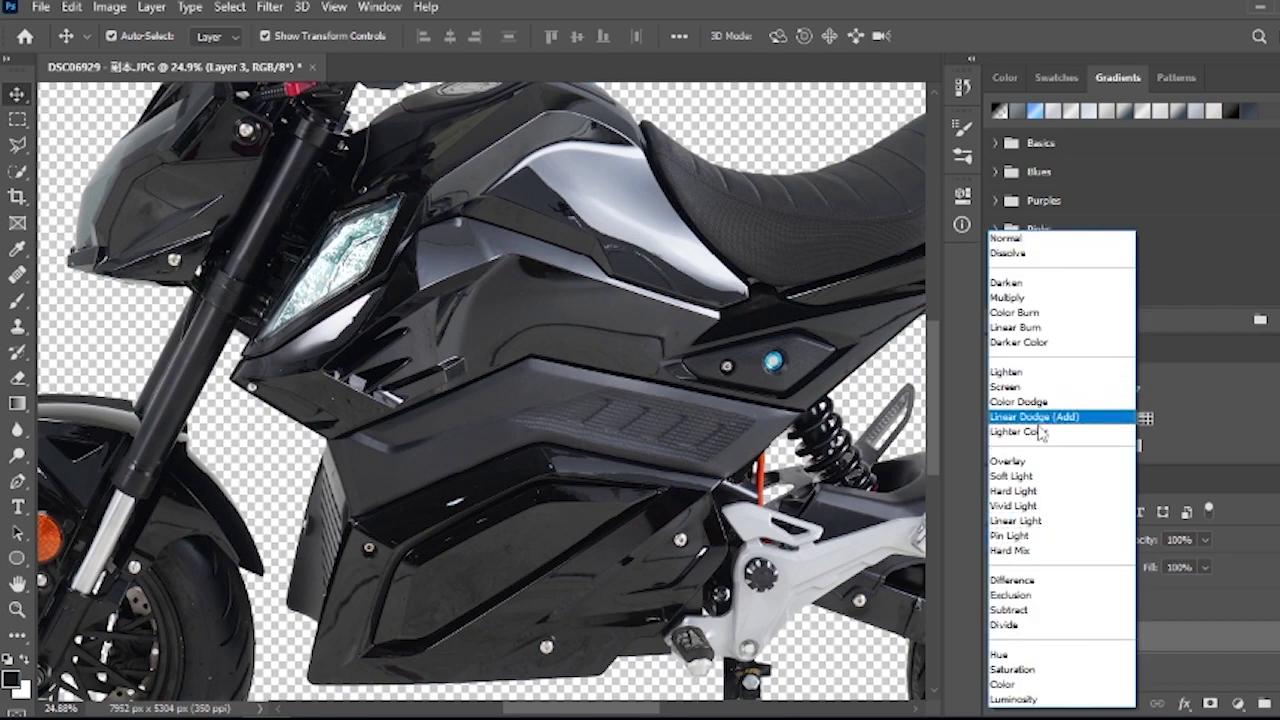
{"action": "left_click", "coordinate": [1040, 418]}
{"action": "left_click", "coordinate": [1050, 603]}
{"action": "left_click", "coordinate": [1050, 540]}
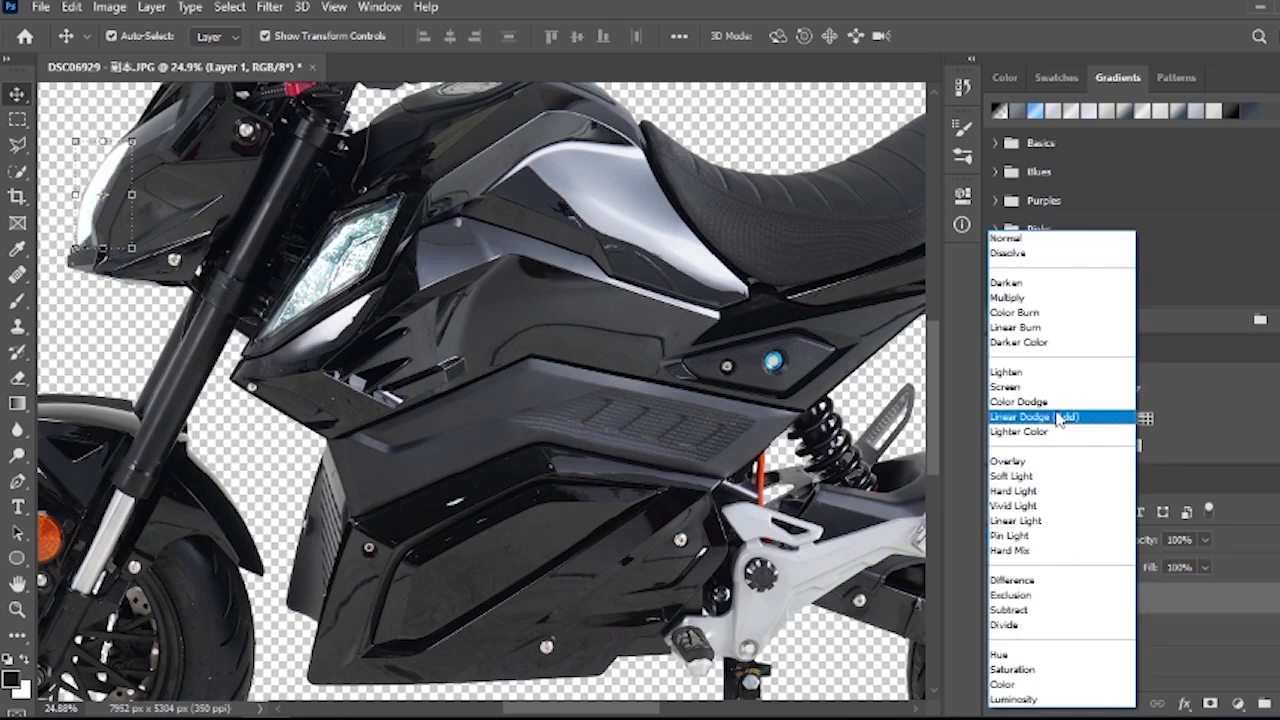
{"action": "left_click", "coordinate": [1055, 419]}
Examine the red tail light up close with Layer 3 hidden and shown again.
{"action": "left_click_drag", "start_coordinate": [604, 709], "coordinate": [722, 709]}
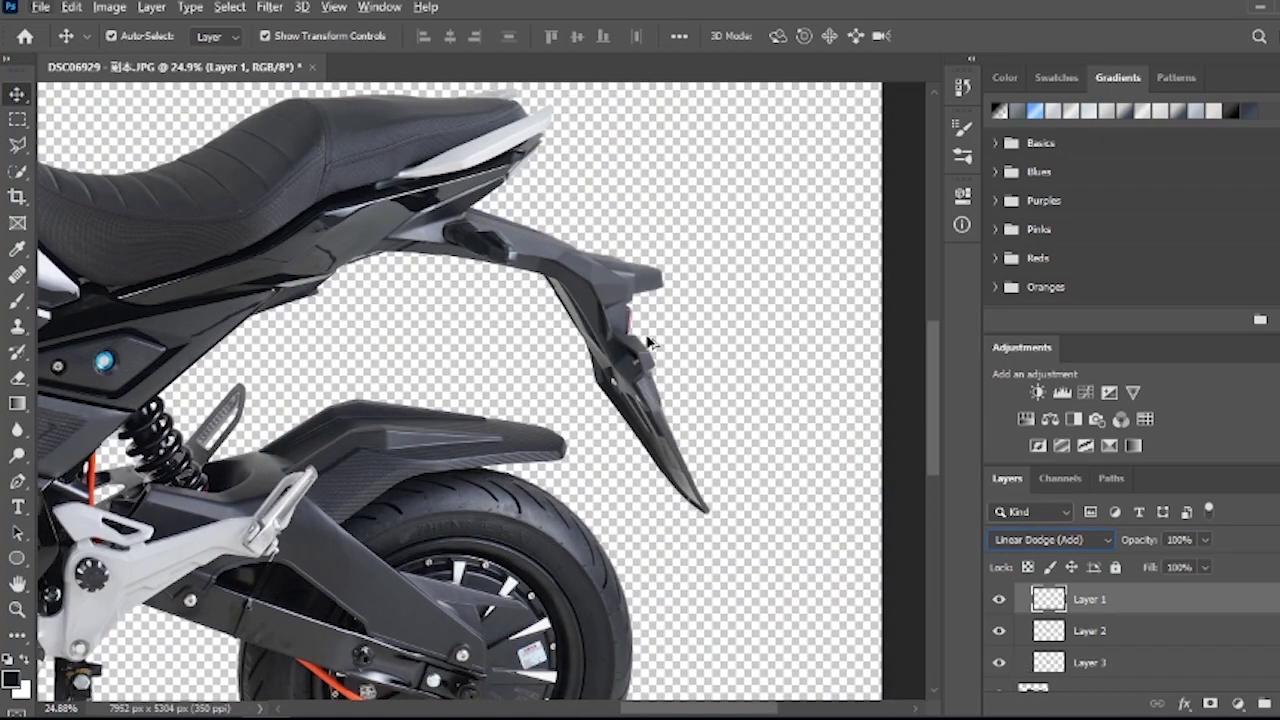
{"action": "left_click", "coordinate": [1033, 690]}
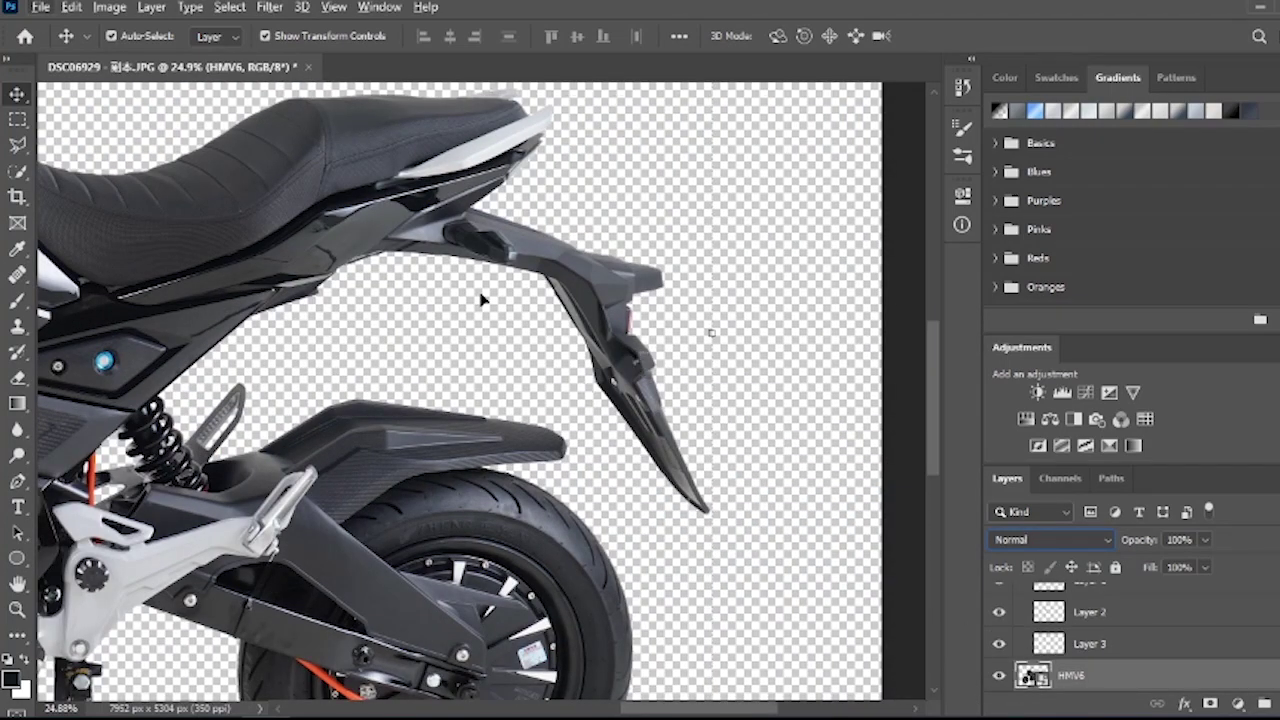
{"action": "left_click", "coordinate": [17, 533]}
{"action": "scroll", "coordinate": [572, 373], "scroll_direction": "up", "scroll_amount": 8}
{"action": "scroll", "coordinate": [697, 415], "scroll_direction": "up", "scroll_amount": 1}
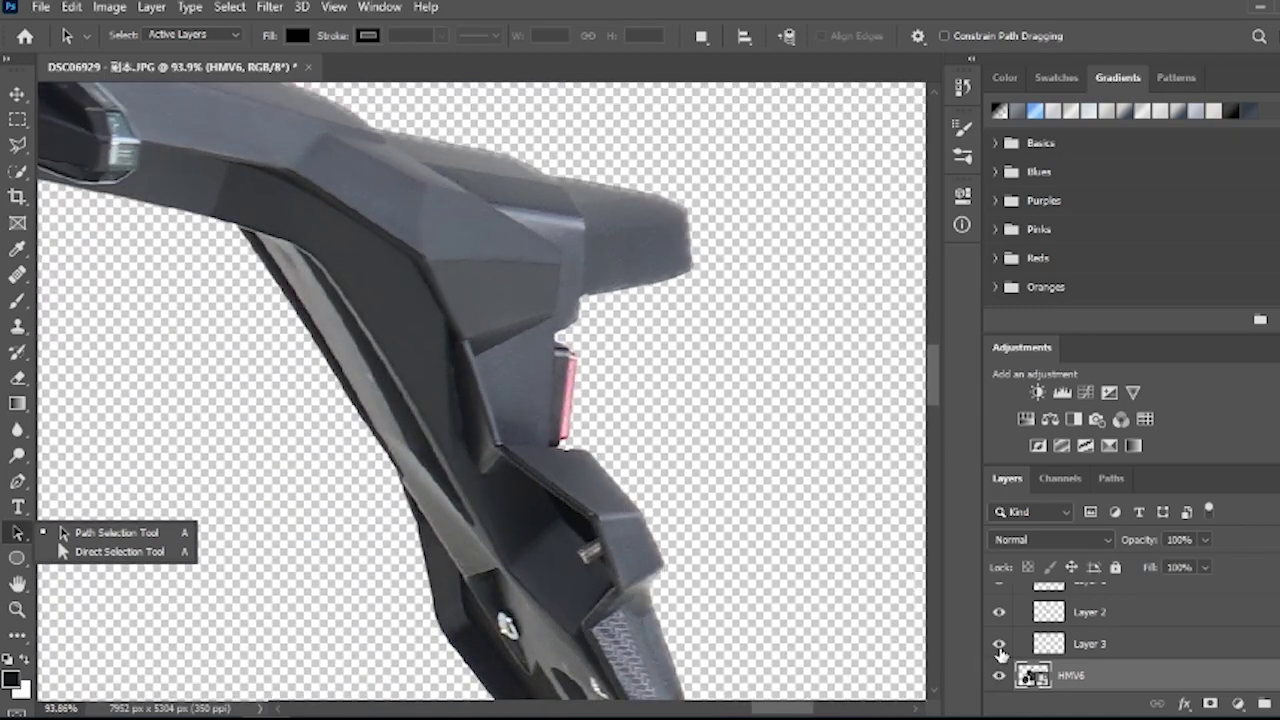
{"action": "left_click", "coordinate": [999, 645]}
{"action": "left_click", "coordinate": [999, 645]}
{"action": "scroll", "coordinate": [999, 648], "scroll_direction": "up", "scroll_amount": 2}
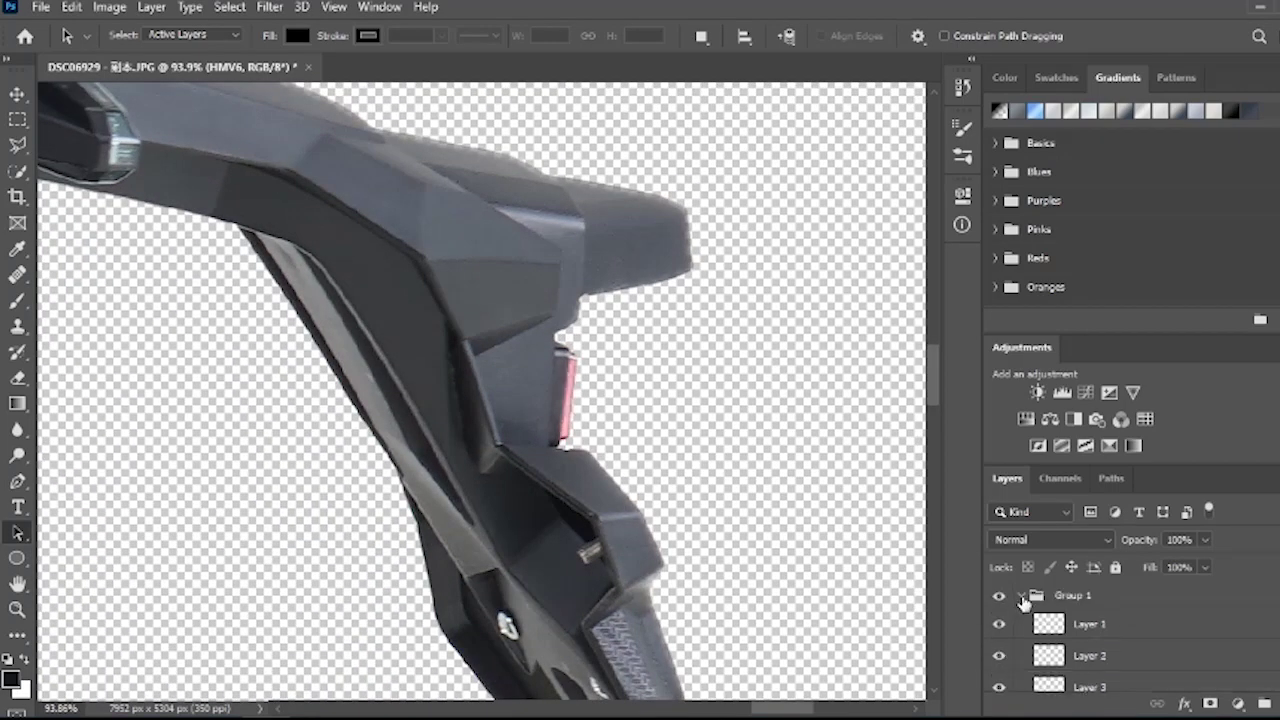
Collapse Group 1 and rename it "Lights".
{"action": "left_click", "coordinate": [1021, 598]}
{"action": "scroll", "coordinate": [367, 528], "scroll_direction": "down", "scroll_amount": 7}
{"action": "left_click_drag", "start_coordinate": [727, 713], "coordinate": [539, 715]}
{"action": "scroll", "coordinate": [300, 463], "scroll_direction": "down", "scroll_amount": 12}
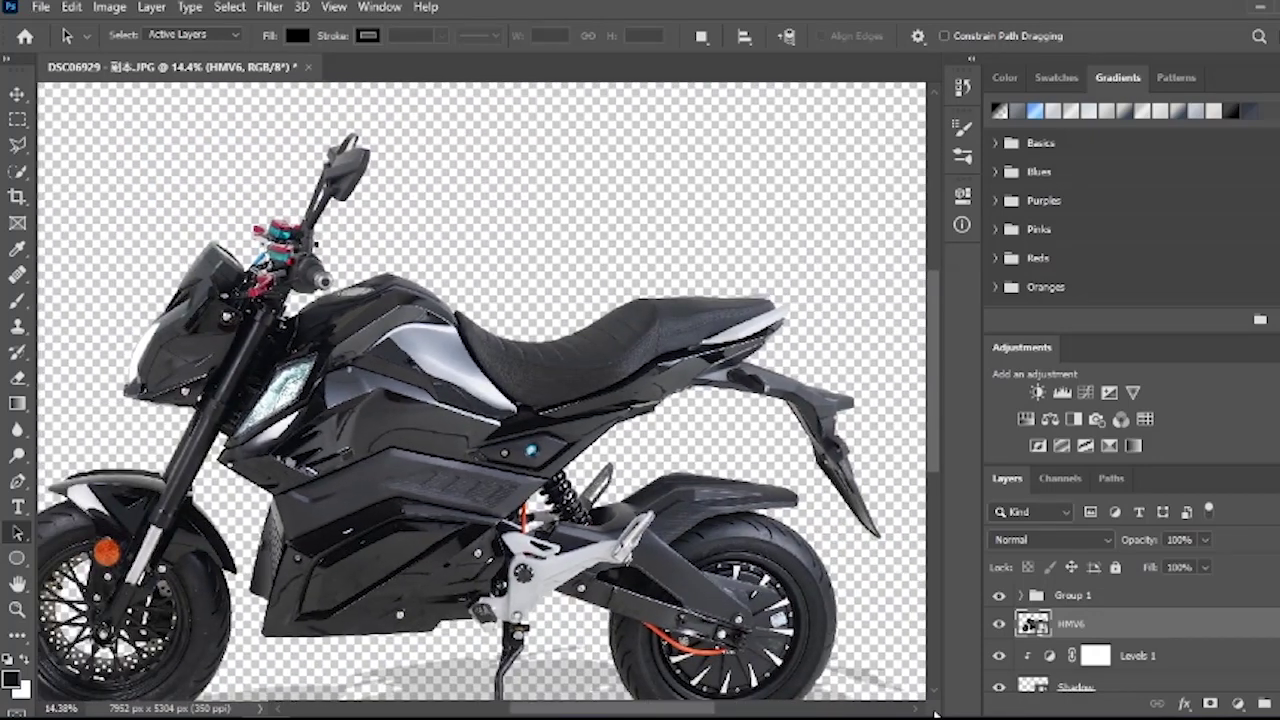
{"action": "double_click", "coordinate": [1076, 595]}
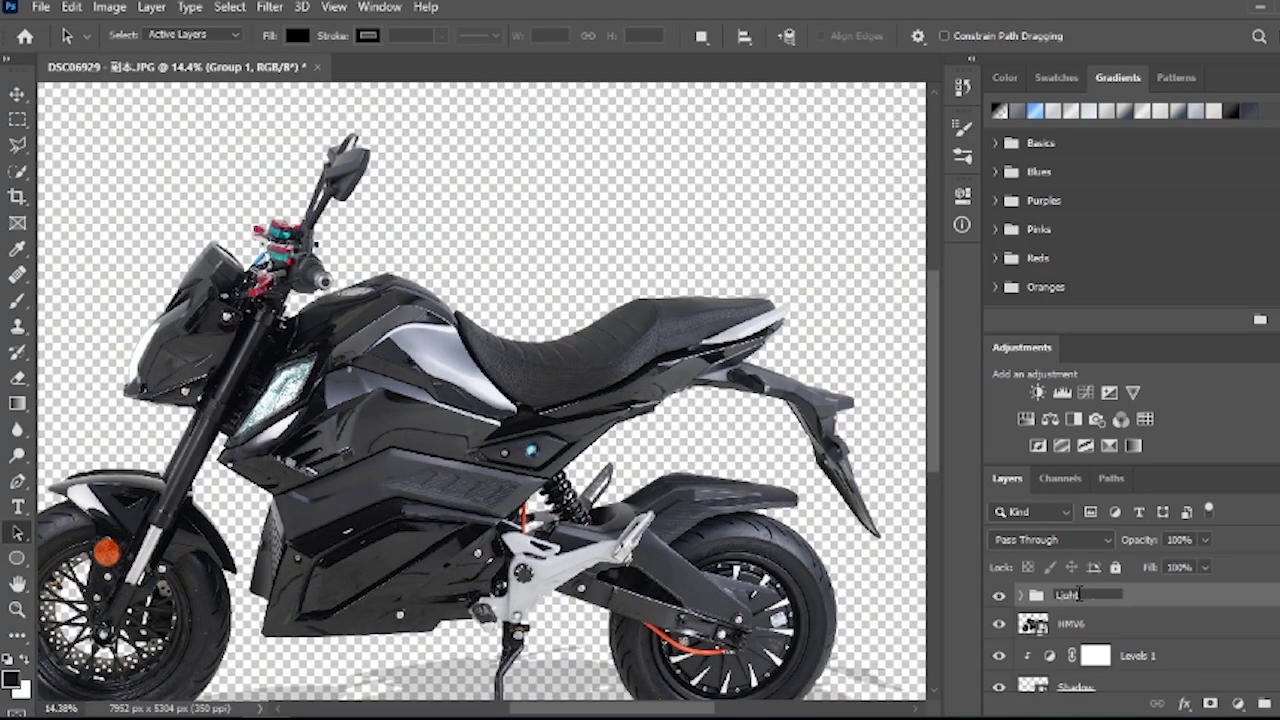
{"action": "left_click", "coordinate": [1066, 629]}
Add a new layer between Reflection and Layer 0 and fill it with the near-black foreground colour using the Paint Bucket.
{"action": "scroll", "coordinate": [1053, 632], "scroll_direction": "down", "scroll_amount": 3}
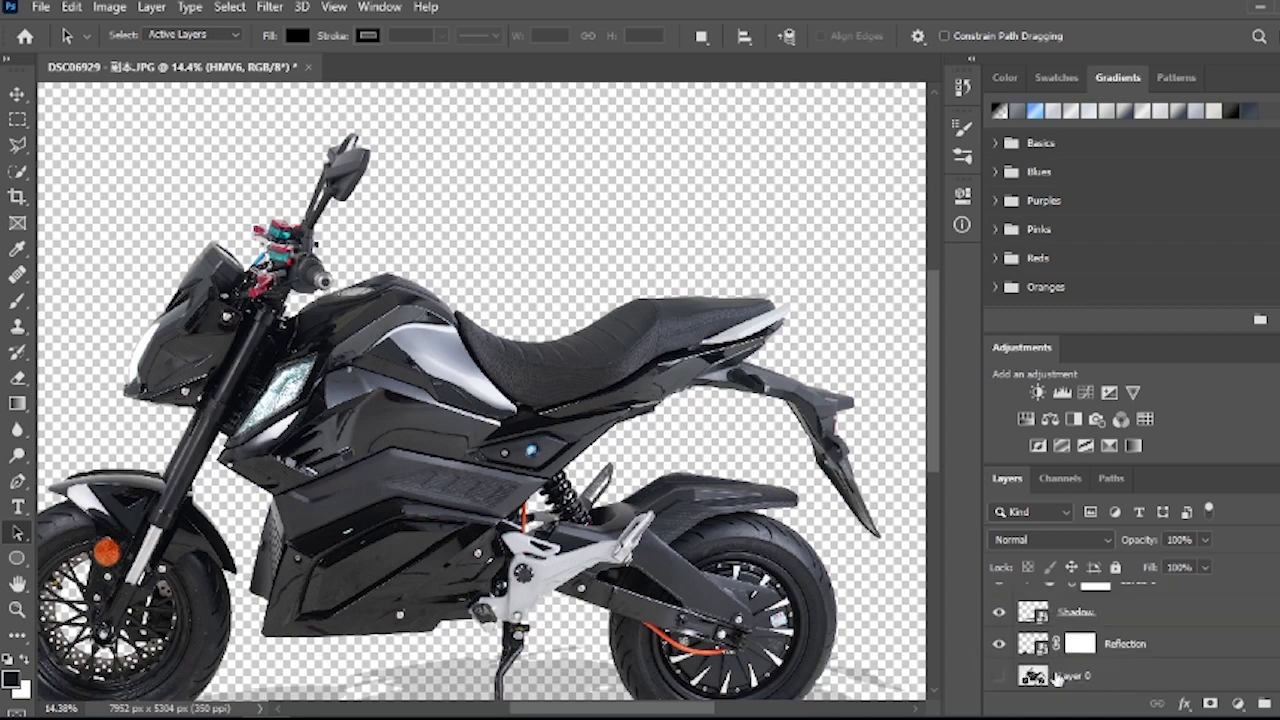
{"action": "left_click", "coordinate": [1070, 684]}
{"action": "key", "text": "Delete"}
{"action": "left_click", "coordinate": [16, 407]}
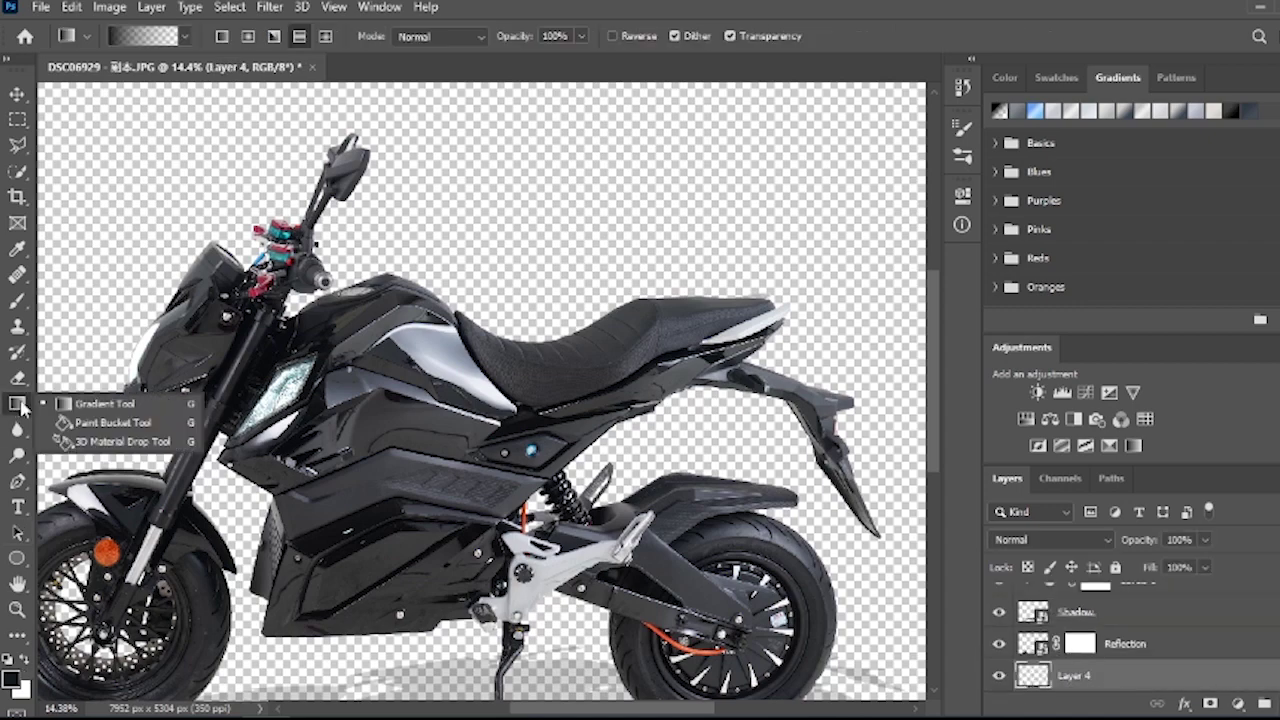
{"action": "left_click", "coordinate": [88, 424]}
{"action": "left_click", "coordinate": [90, 299]}
{"action": "scroll", "coordinate": [180, 432], "scroll_direction": "down", "scroll_amount": 4}
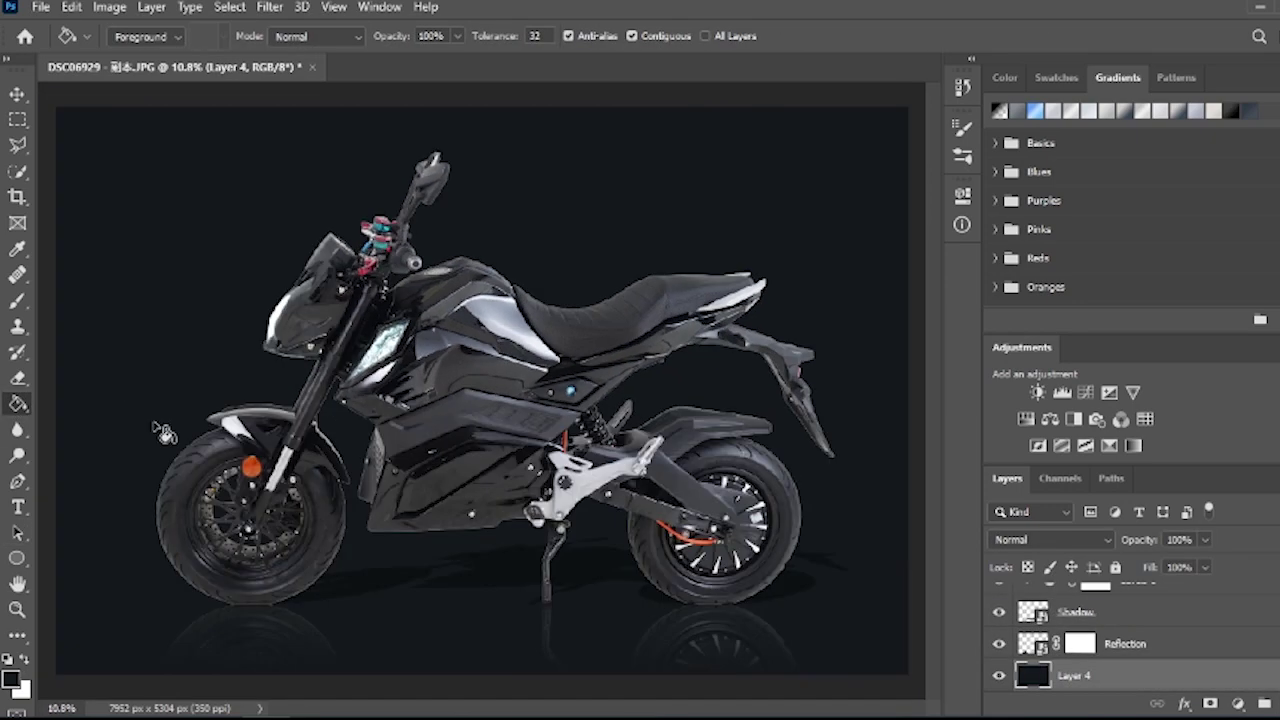
Compare the motorcycle on the dark background with the Lights group hidden and shown.
{"action": "scroll", "coordinate": [1045, 640], "scroll_direction": "up", "scroll_amount": 3}
{"action": "left_click", "coordinate": [998, 597]}
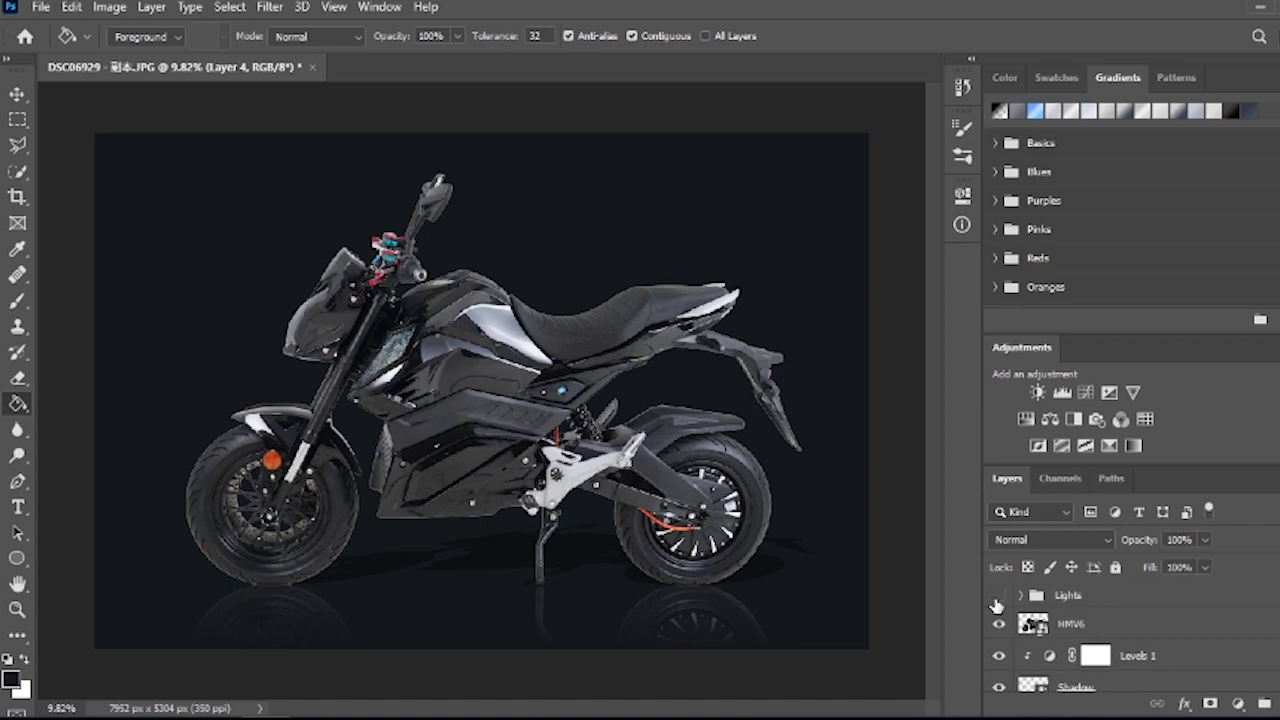
{"action": "left_click", "coordinate": [998, 597]}
{"action": "left_click", "coordinate": [998, 597]}
{"action": "left_click", "coordinate": [998, 597]}
{"action": "left_click", "coordinate": [998, 597]}
{"action": "scroll", "coordinate": [414, 482], "scroll_direction": "up", "scroll_amount": 1}
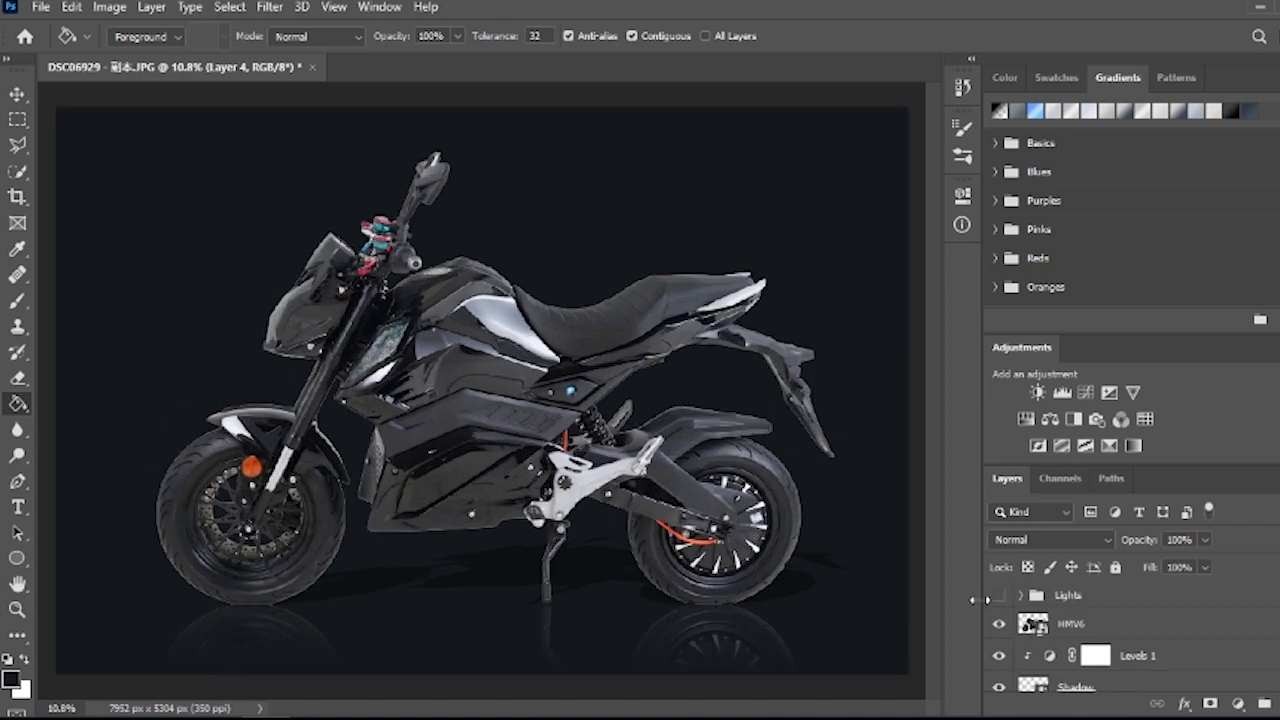
{"action": "left_click", "coordinate": [998, 597]}
{"action": "left_click", "coordinate": [998, 597]}
Apply gradient presets to Layer 4 as a clipped gradient fill, settling on the blue-grey to beige one.
{"action": "scroll", "coordinate": [400, 490], "scroll_direction": "down", "scroll_amount": 2}
{"action": "scroll", "coordinate": [1067, 642], "scroll_direction": "down", "scroll_amount": 3}
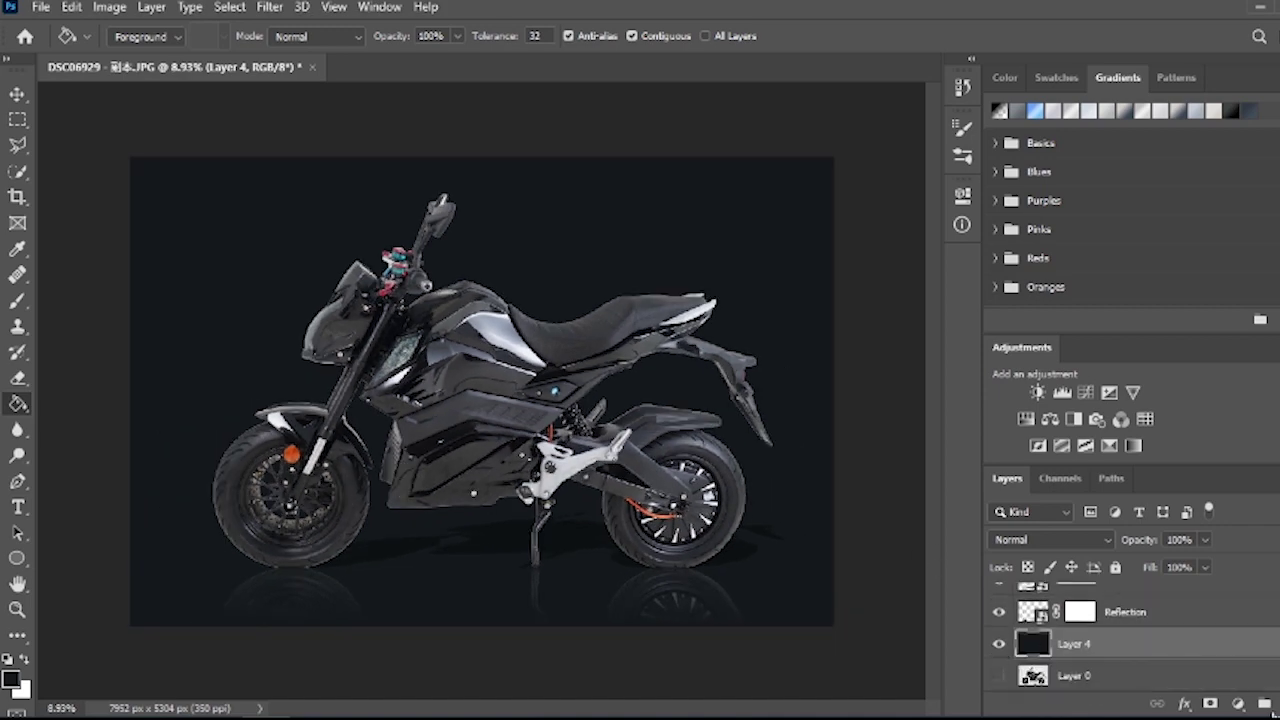
{"action": "left_click", "coordinate": [1052, 118]}
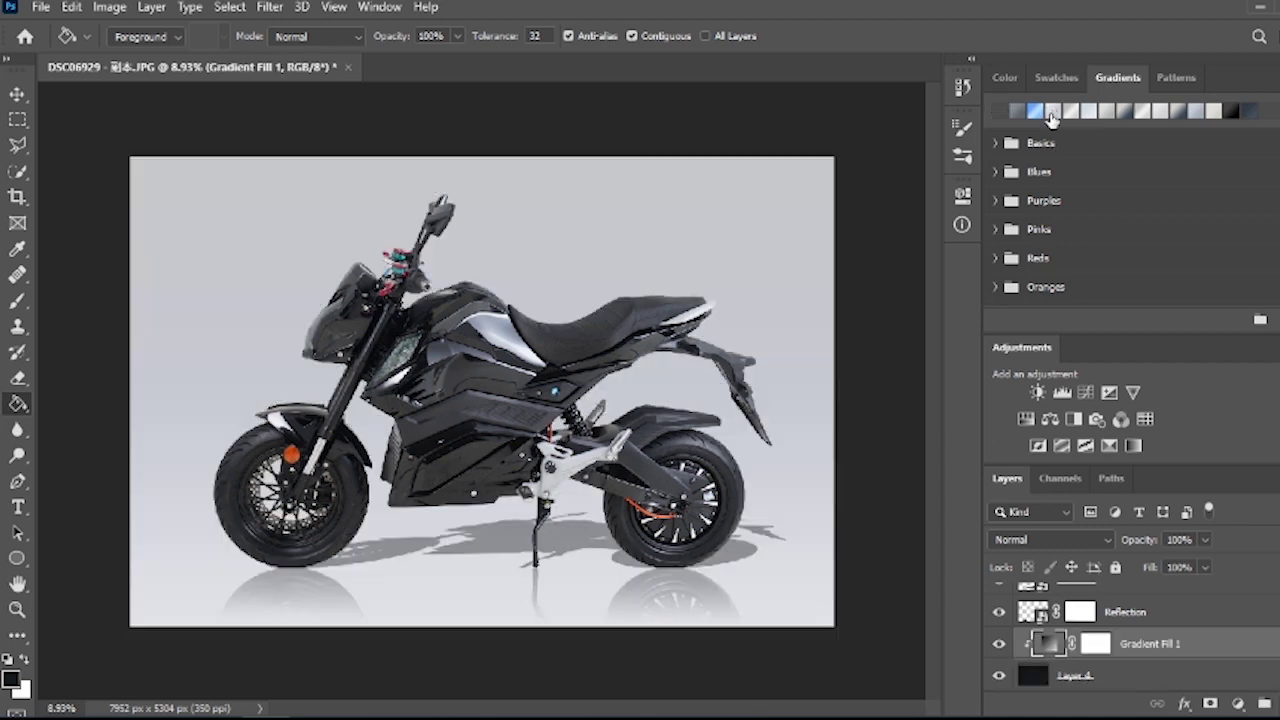
{"action": "left_click", "coordinate": [1178, 114]}
{"action": "left_click", "coordinate": [1190, 112]}
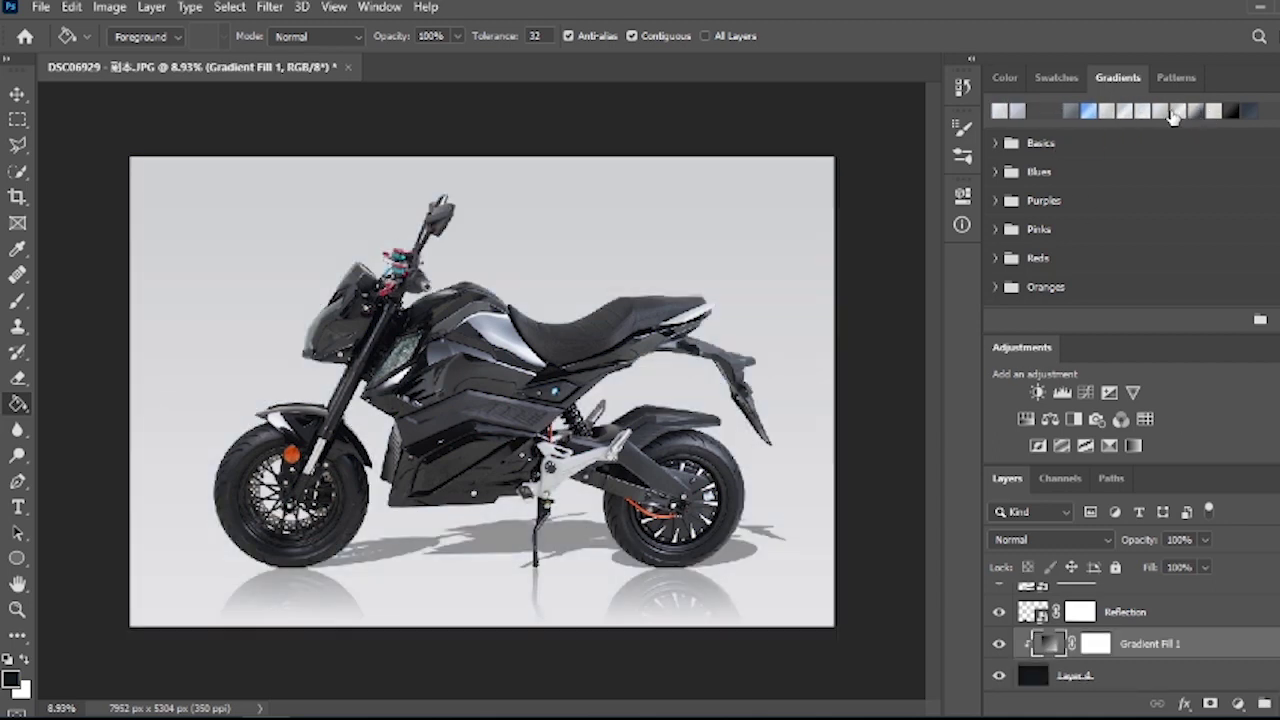
{"action": "left_click", "coordinate": [1198, 112]}
Open "WhatsApp Image 2023-02-25 at 11.55.09 AM.jpeg" from the Downloads folder and unlock its background layer.
{"action": "left_click", "coordinate": [41, 7]}
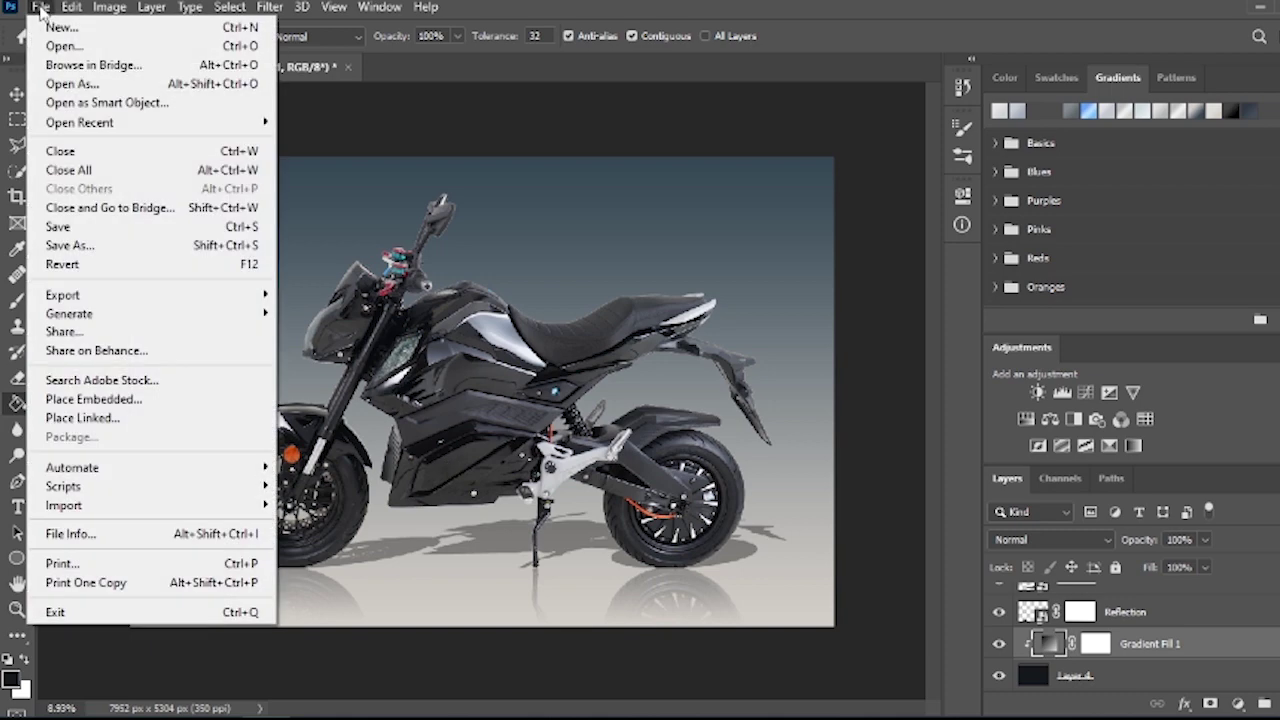
{"action": "left_click", "coordinate": [60, 86]}
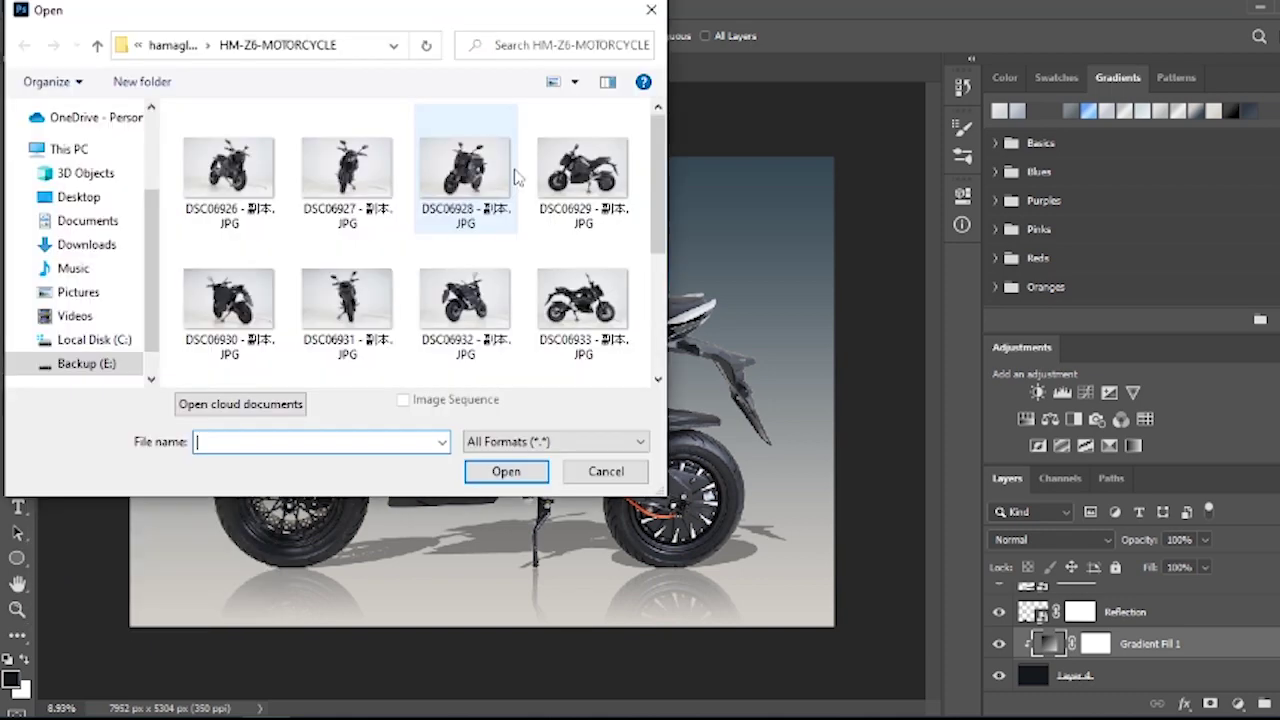
{"action": "left_click", "coordinate": [86, 244]}
{"action": "scroll", "coordinate": [466, 200], "scroll_direction": "down", "scroll_amount": 5}
{"action": "left_click", "coordinate": [606, 235]}
{"action": "left_click", "coordinate": [516, 481]}
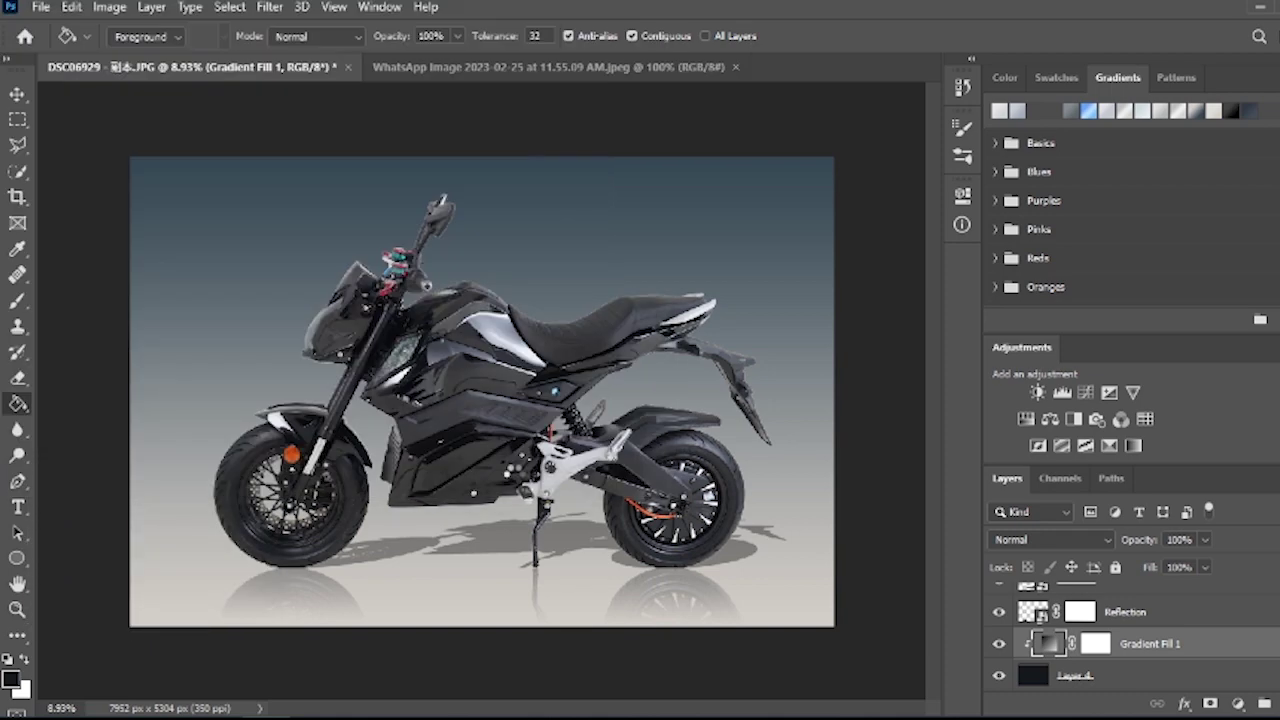
{"action": "left_click", "coordinate": [1256, 597]}
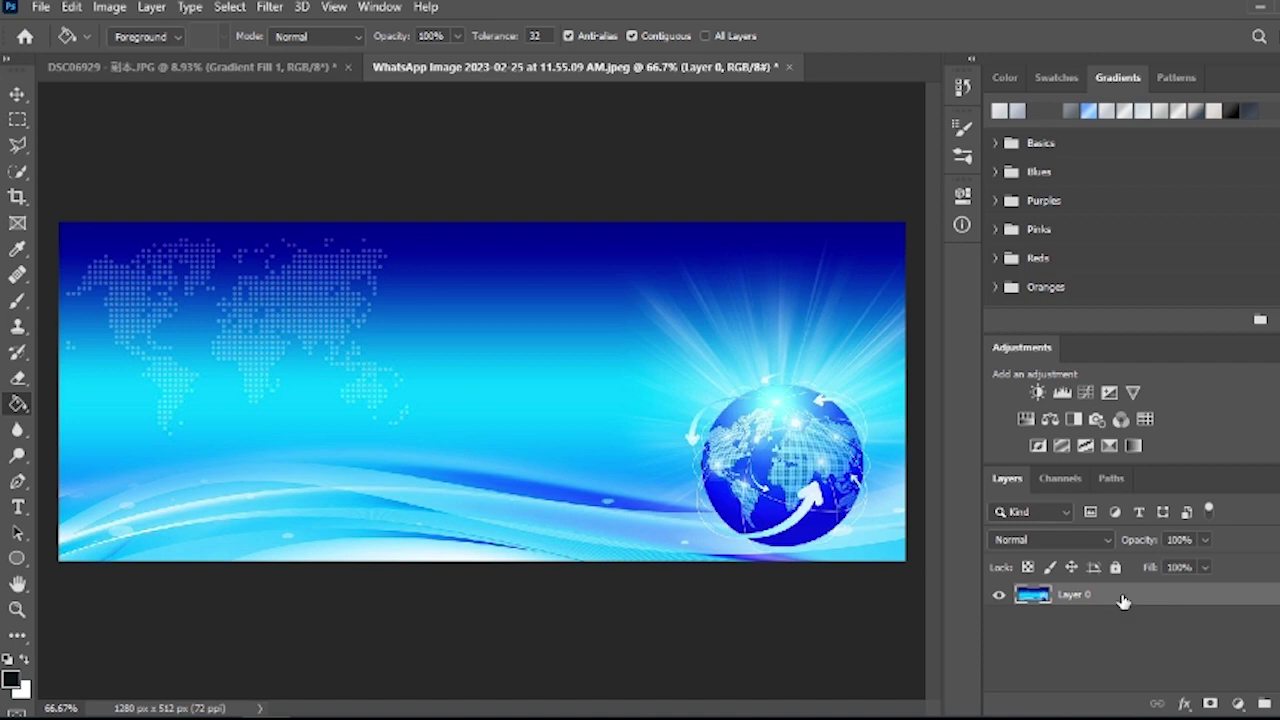
Bring the blue globe image into the motorcycle document above Gradient Fill 1 and enlarge it to cover the whole canvas.
{"action": "left_click", "coordinate": [214, 66]}
{"action": "key", "text": "ctrl+t"}
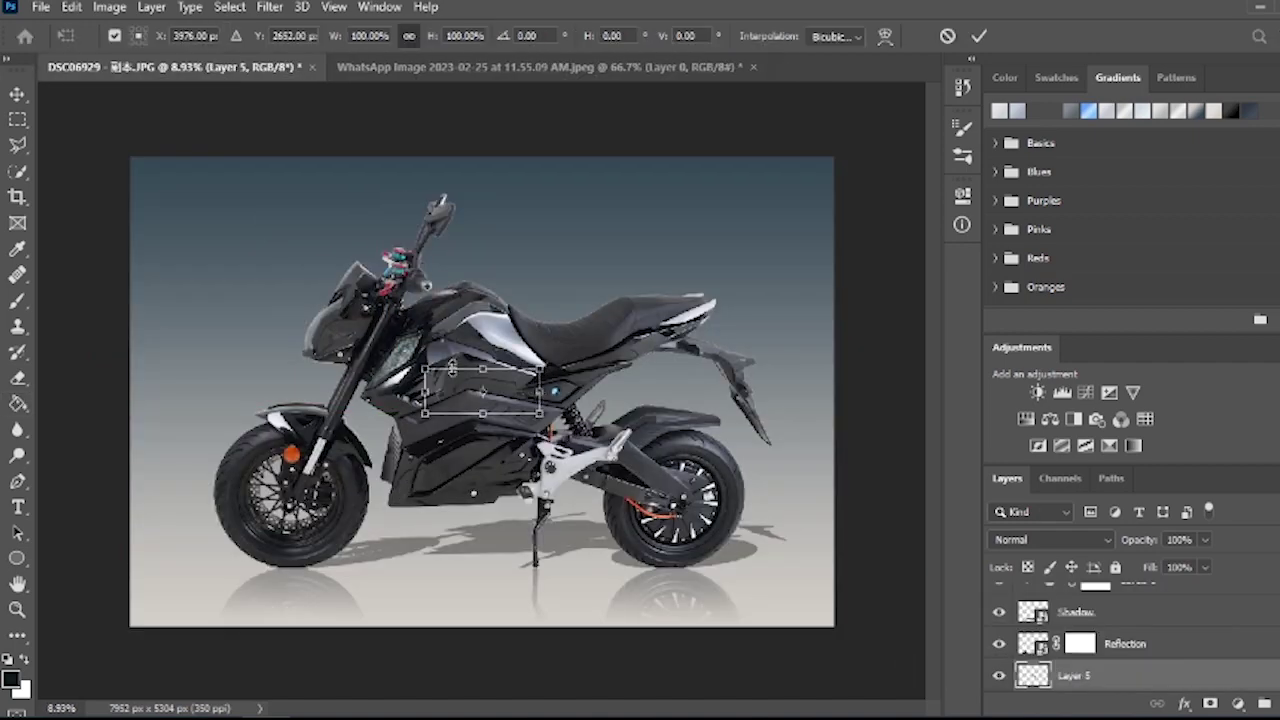
{"action": "scroll", "coordinate": [1092, 625], "scroll_direction": "down", "scroll_amount": 3}
{"action": "left_click_drag", "start_coordinate": [427, 371], "coordinate": [189, 222]}
{"action": "left_click_drag", "start_coordinate": [262, 350], "coordinate": [222, 240]}
{"action": "left_click_drag", "start_coordinate": [499, 304], "coordinate": [883, 600]}
{"action": "left_click_drag", "start_coordinate": [704, 262], "coordinate": [570, 231]}
{"action": "left_click_drag", "start_coordinate": [799, 447], "coordinate": [950, 542]}
{"action": "left_click_drag", "start_coordinate": [766, 282], "coordinate": [723, 289]}
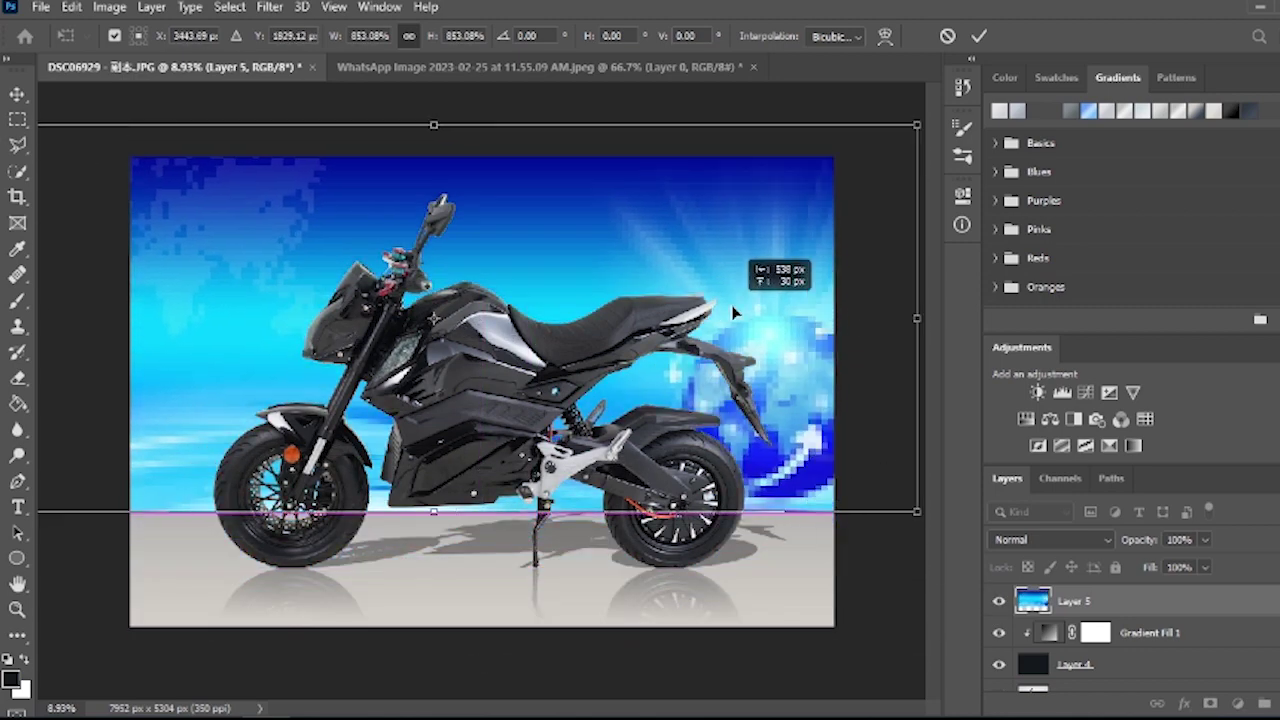
{"action": "left_click_drag", "start_coordinate": [440, 512], "coordinate": [436, 656]}
{"action": "key", "text": "Return"}
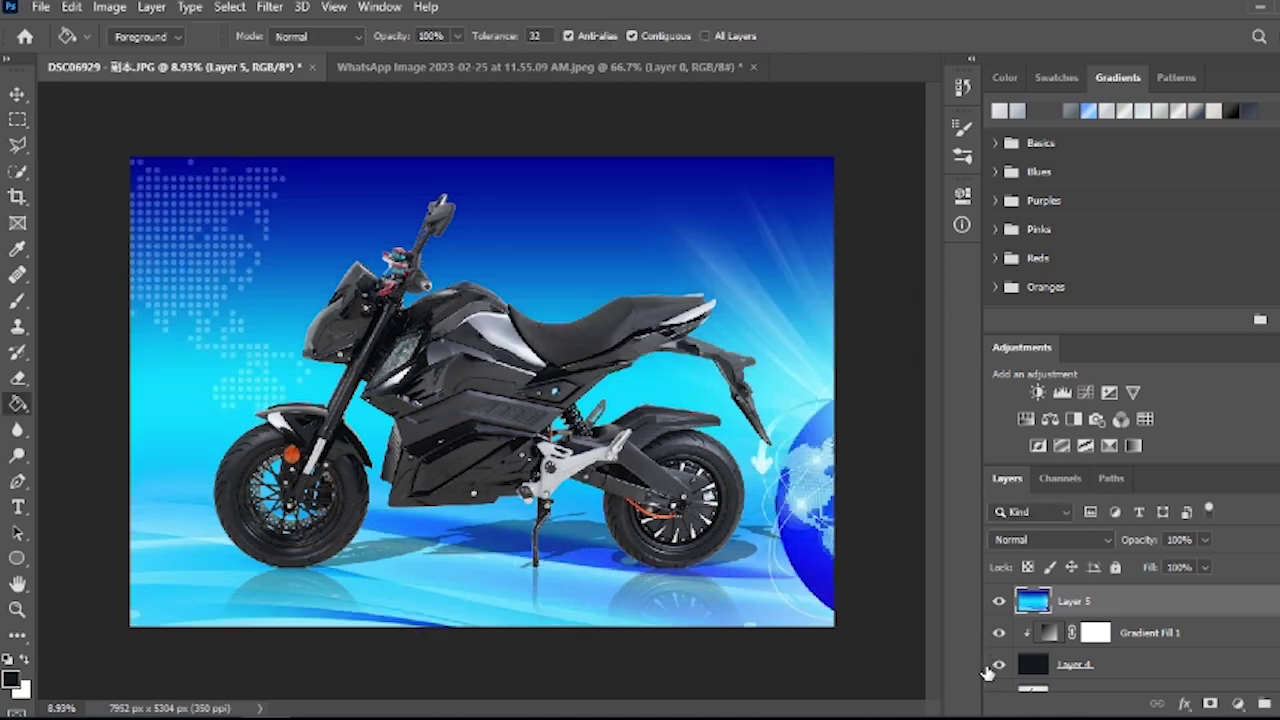
Set Layer 5's blend mode to Luminosity and shift the layer right to about X 3791 px.
{"action": "left_click", "coordinate": [1107, 540]}
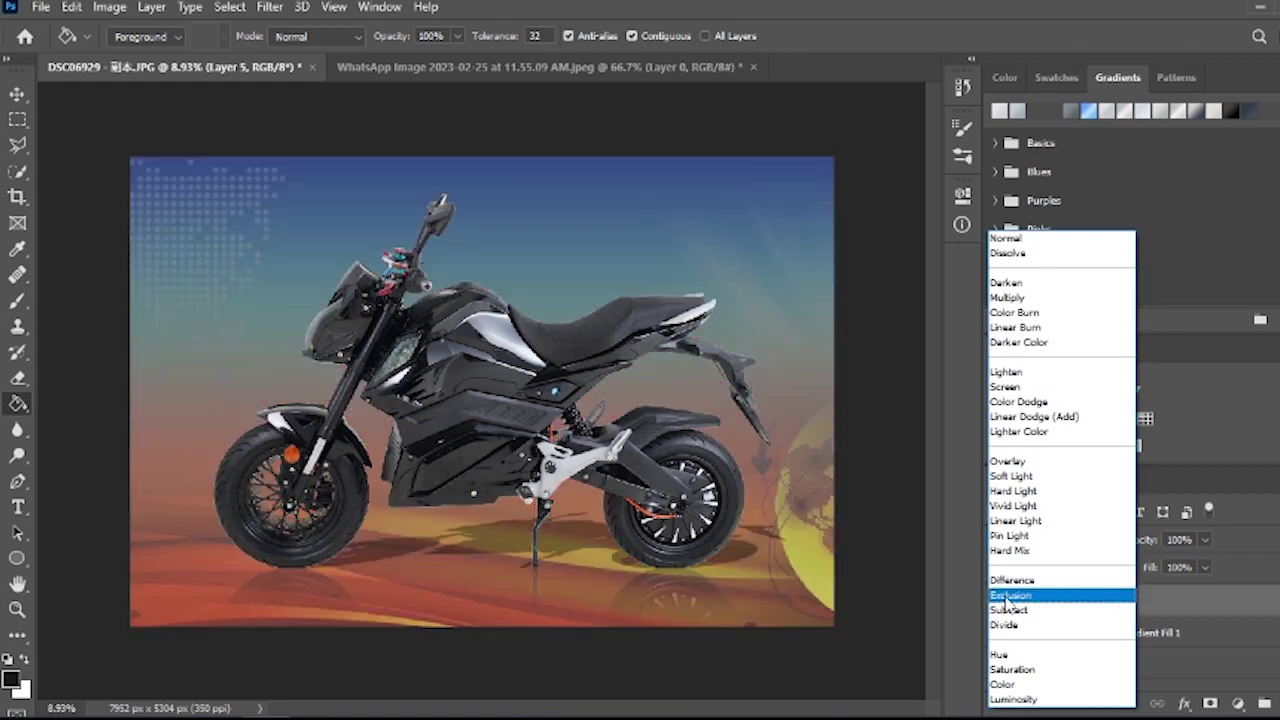
{"action": "left_click", "coordinate": [1013, 700]}
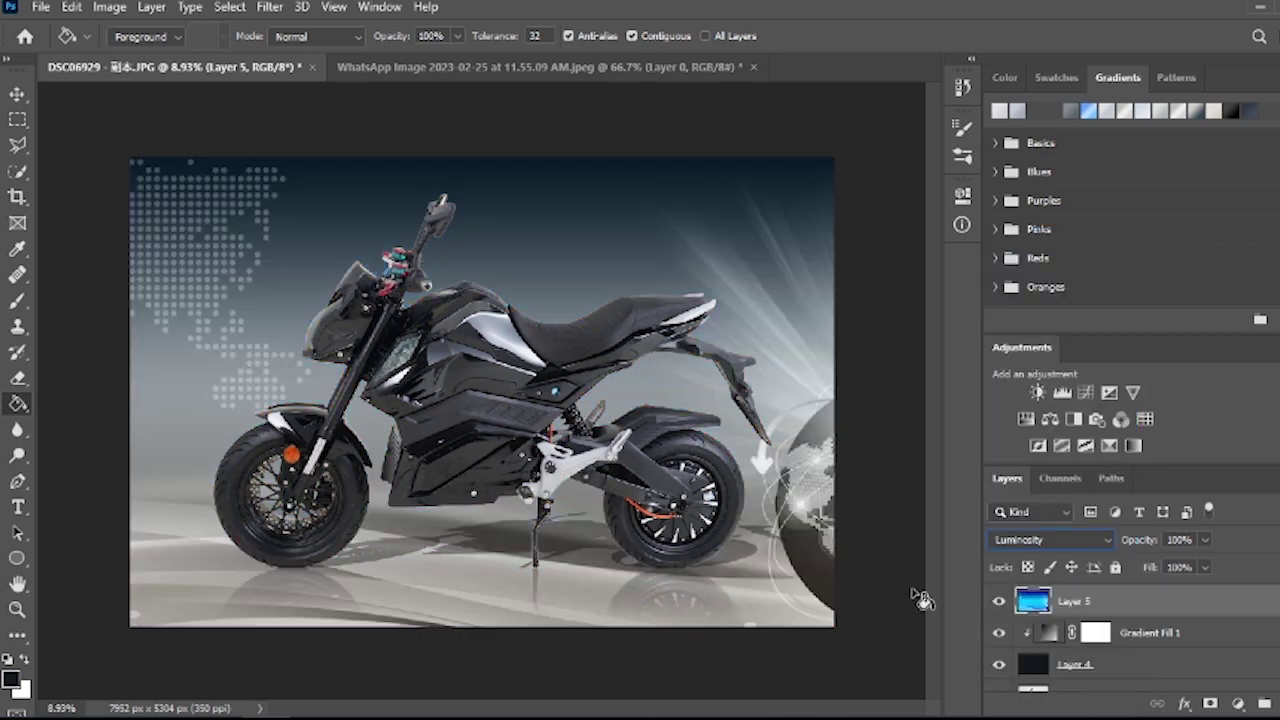
{"action": "key", "text": "ctrl+t"}
{"action": "left_click_drag", "start_coordinate": [721, 599], "coordinate": [754, 601]}
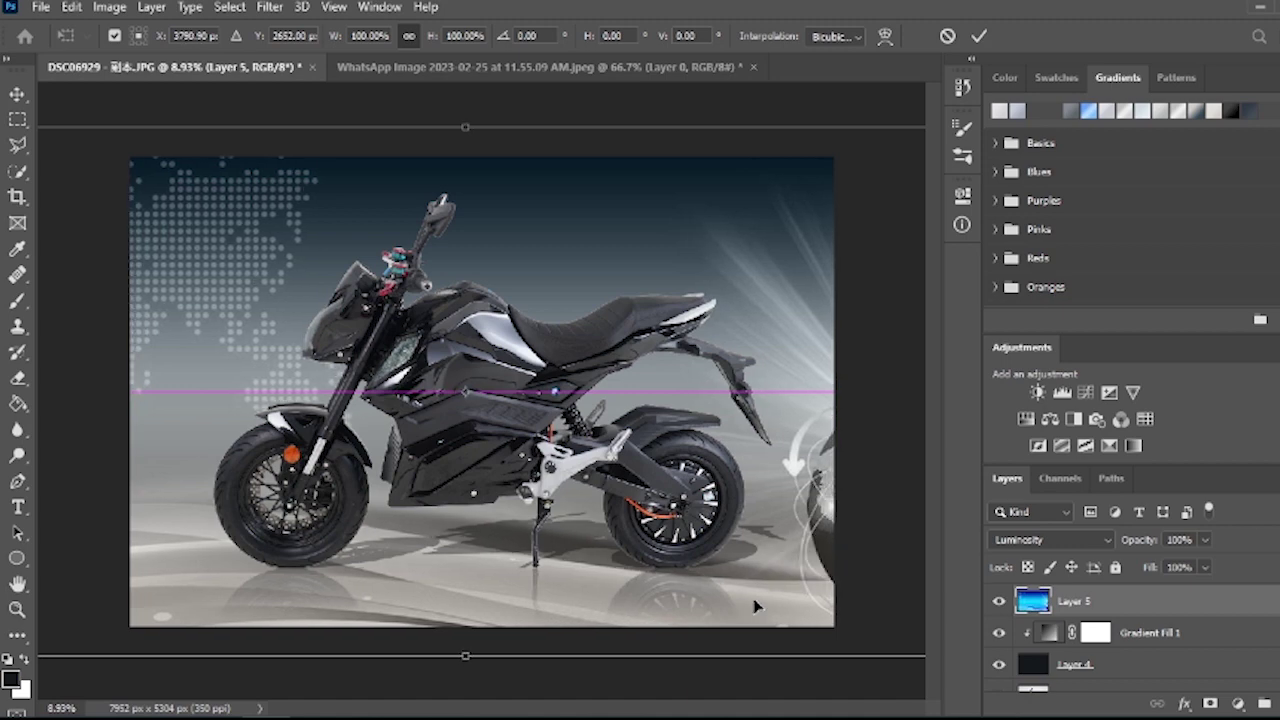
{"action": "left_click", "coordinate": [981, 35]}
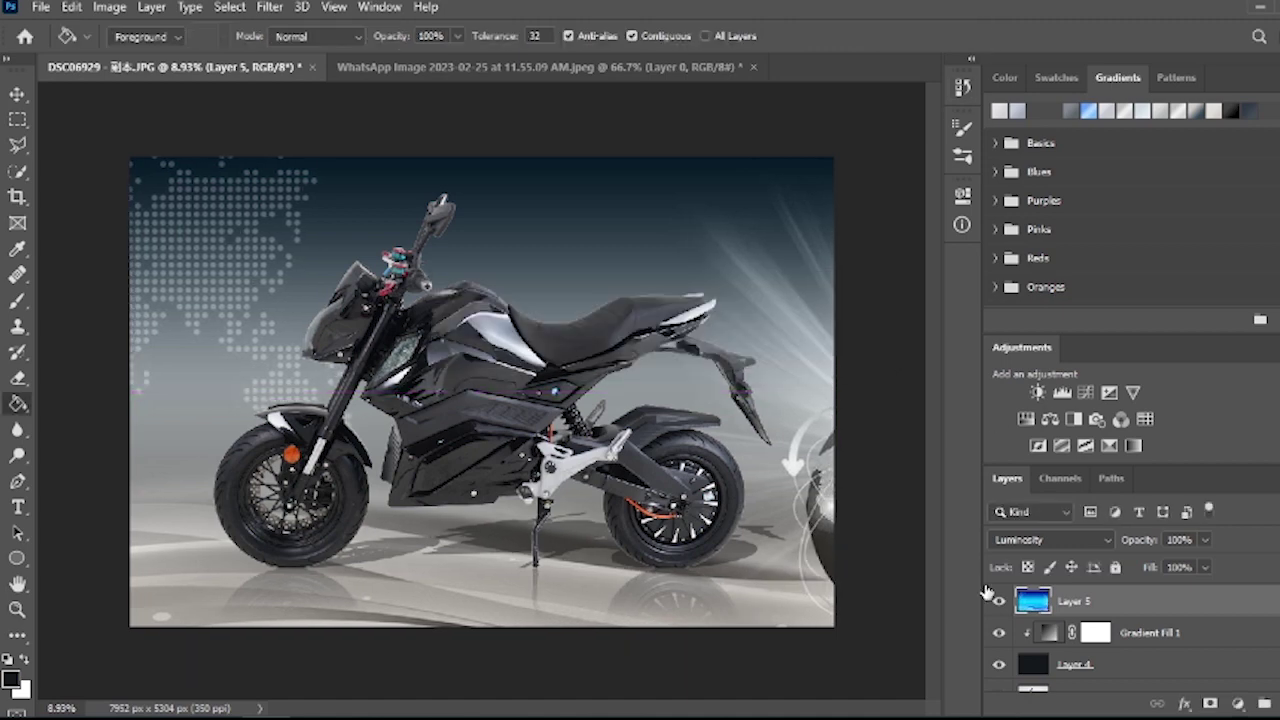
Show the Lights group again and toggle Layer 4's visibility off and on to check the background.
{"action": "scroll", "coordinate": [1058, 612], "scroll_direction": "up", "scroll_amount": 3}
{"action": "scroll", "coordinate": [999, 610], "scroll_direction": "down", "scroll_amount": 3}
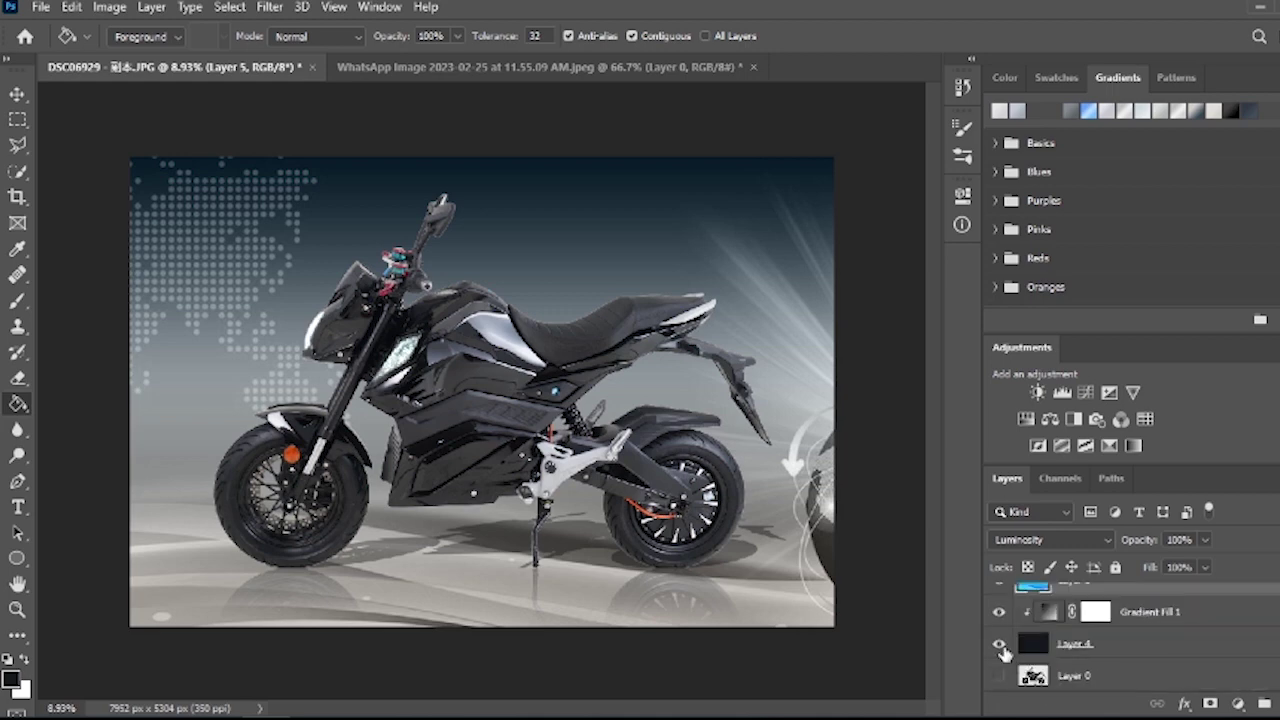
{"action": "left_click", "coordinate": [999, 644]}
{"action": "left_click", "coordinate": [999, 644]}
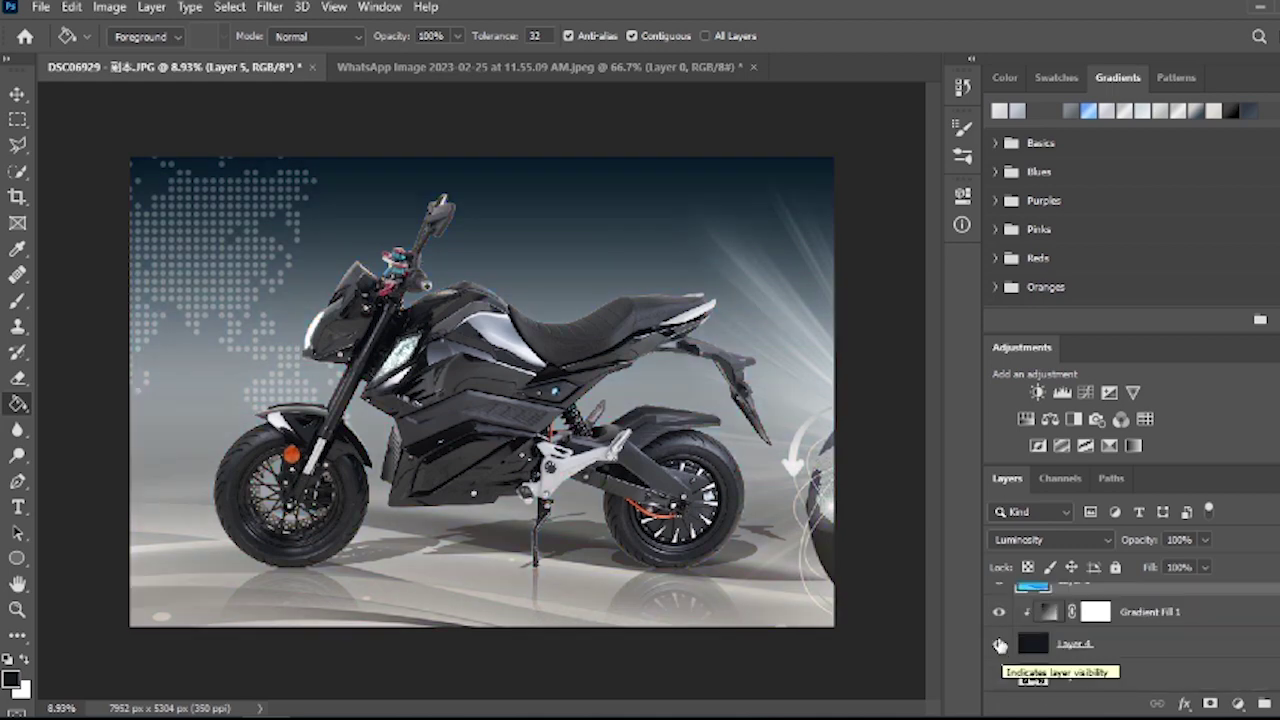
Start a Save for Web export as JPEG and set the image size to 750 × 500 px.
{"action": "left_click", "coordinate": [41, 7]}
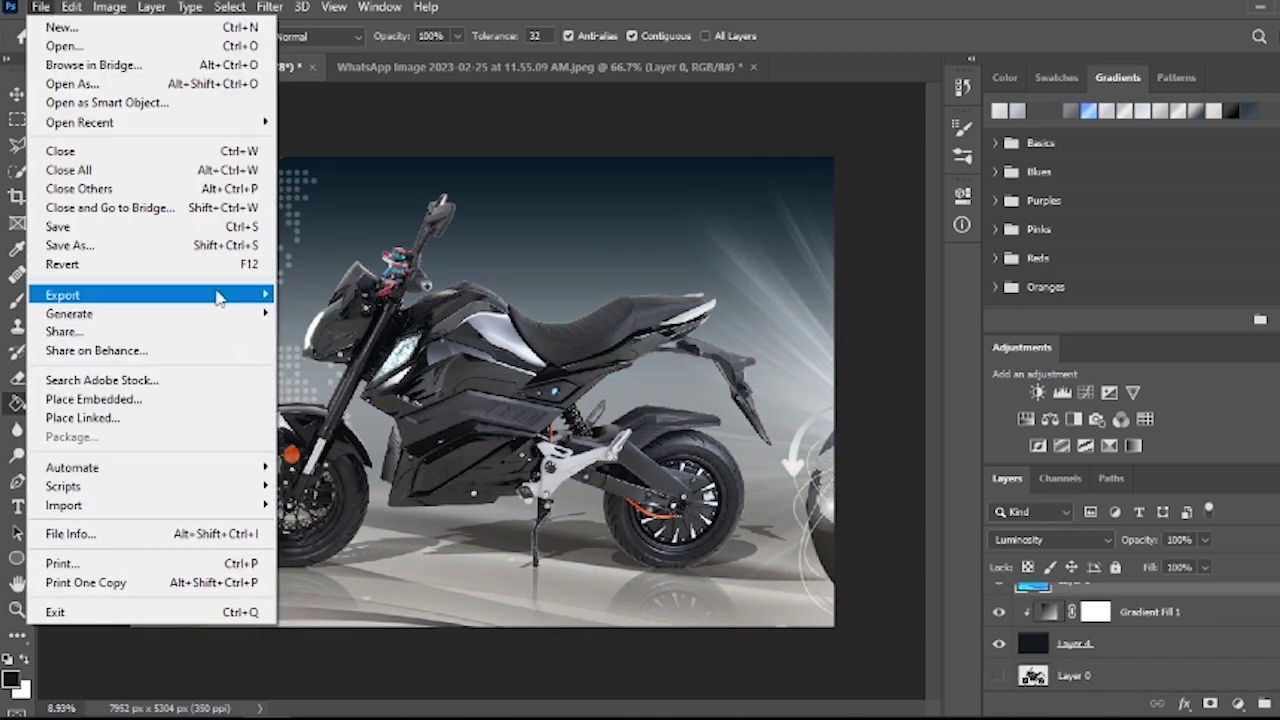
{"action": "left_click", "coordinate": [370, 377]}
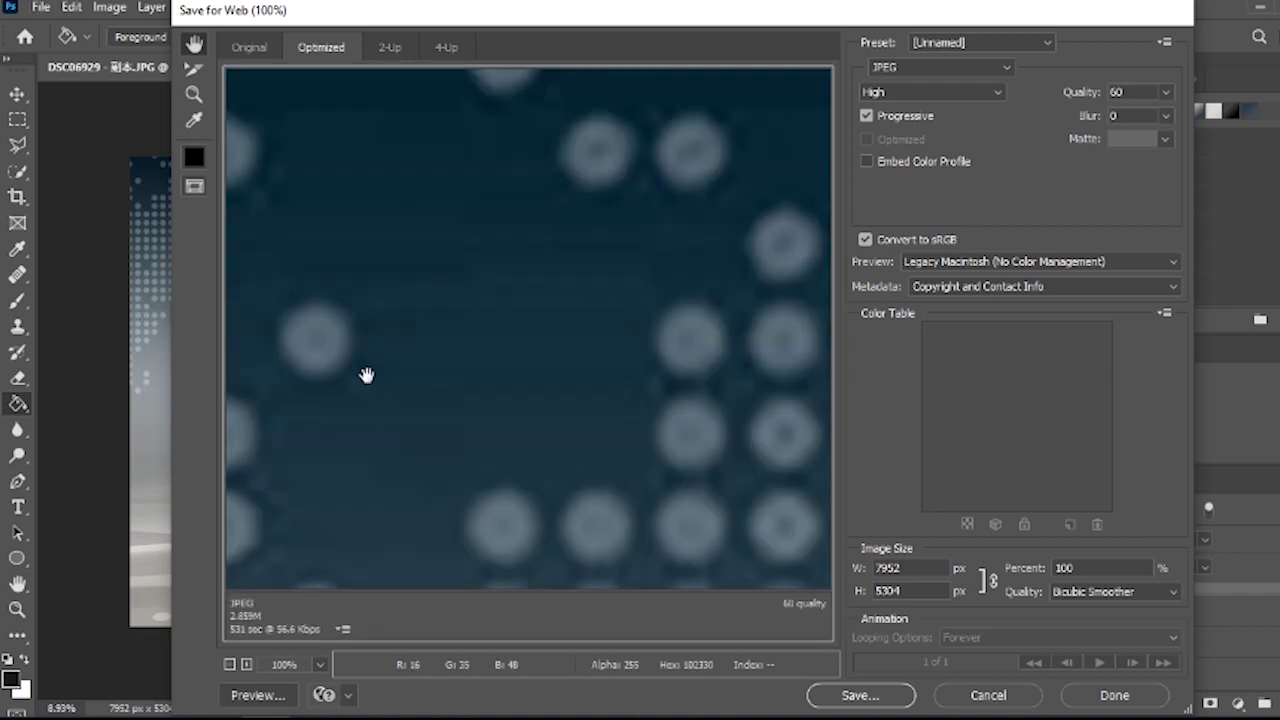
{"action": "left_click_drag", "start_coordinate": [919, 566], "coordinate": [870, 577]}
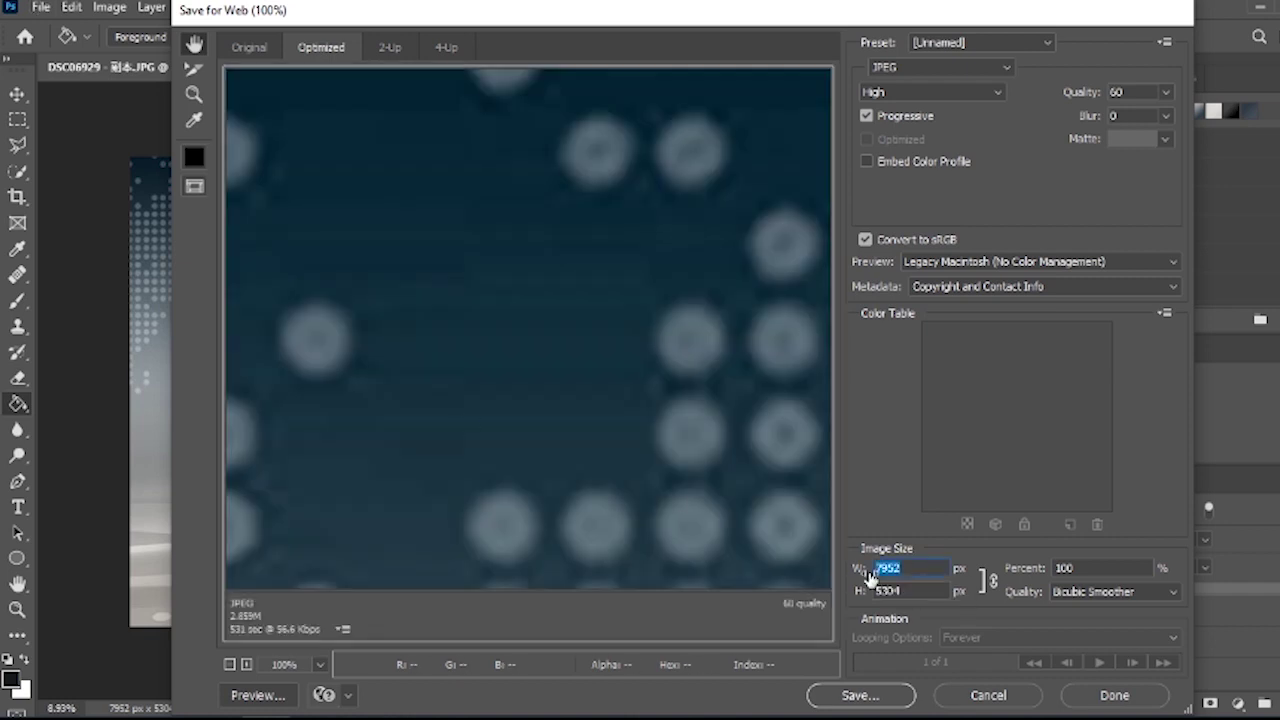
{"action": "left_click", "coordinate": [925, 592]}
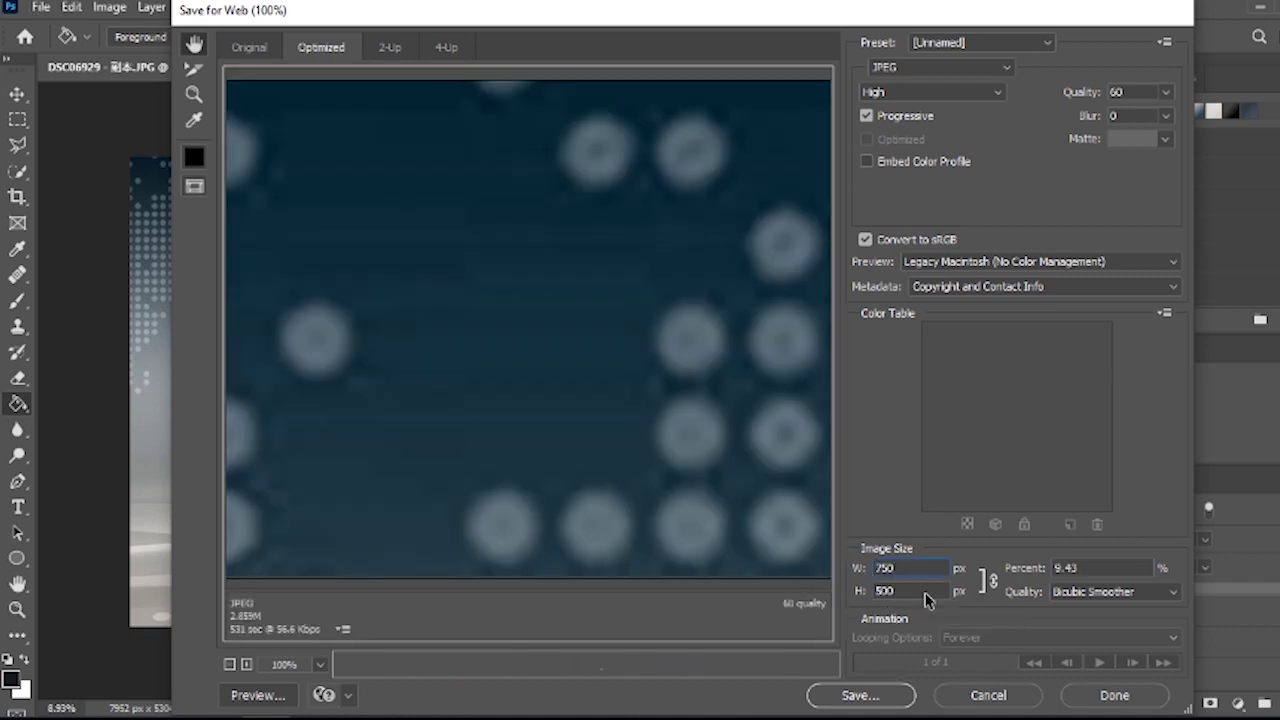
{"action": "scroll", "coordinate": [639, 400], "scroll_direction": "down", "scroll_amount": 3}
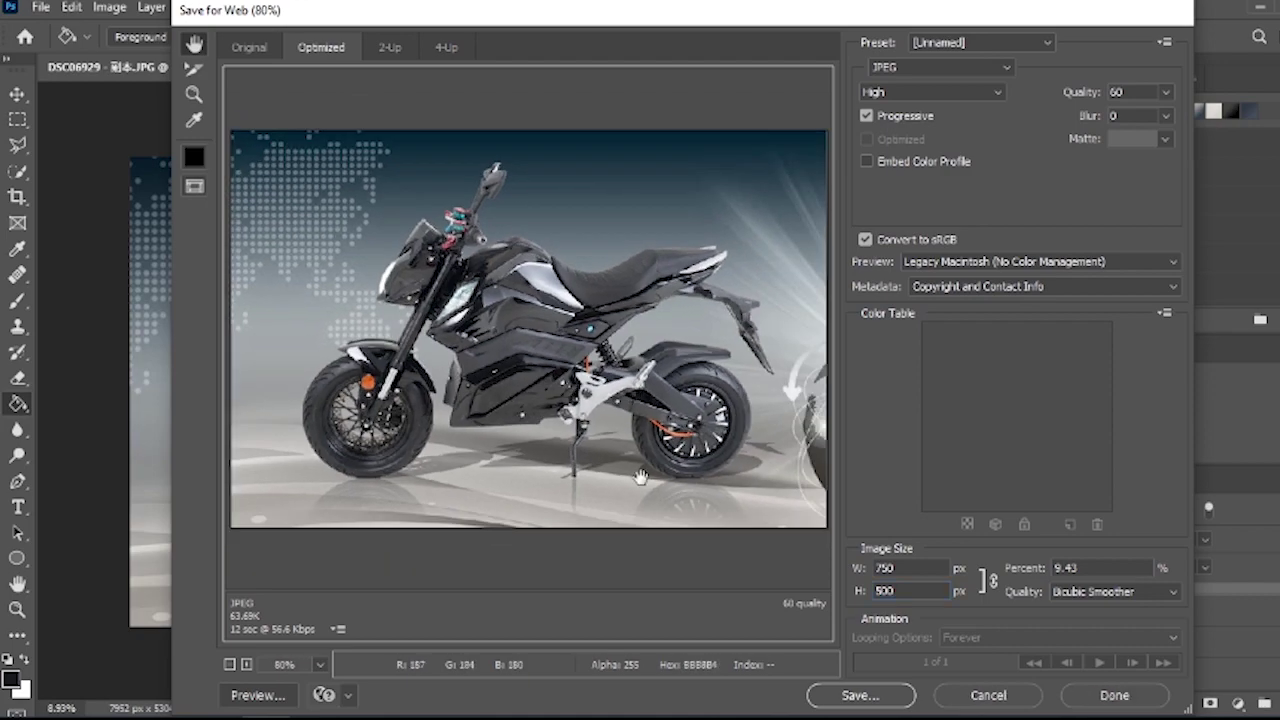